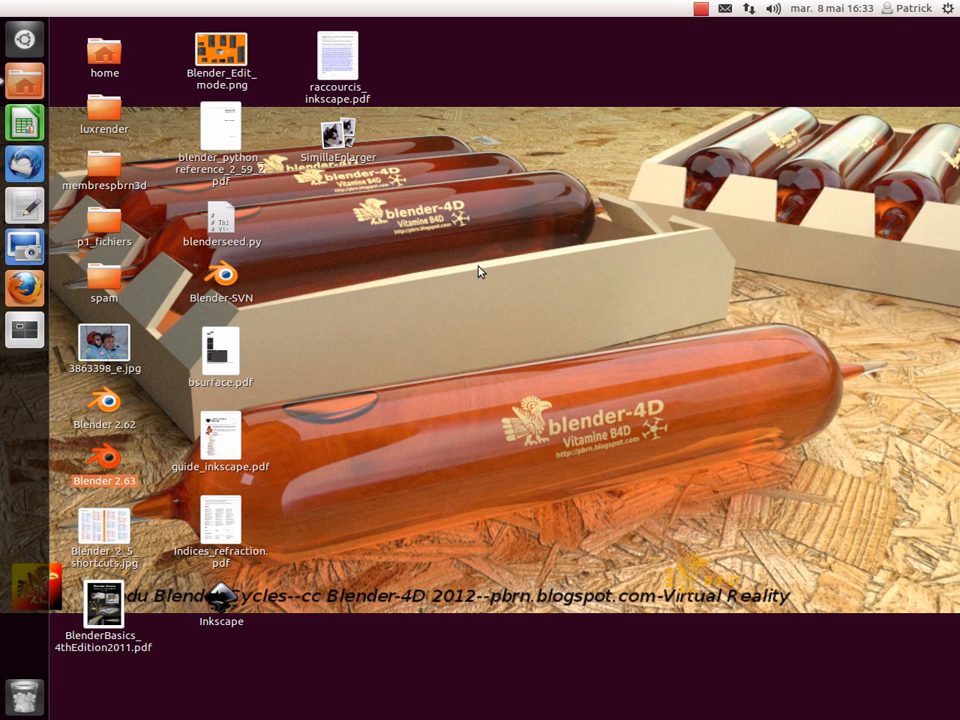
- Start Blender 2.63 and delete the default cube from the scene
double_click(104, 457)
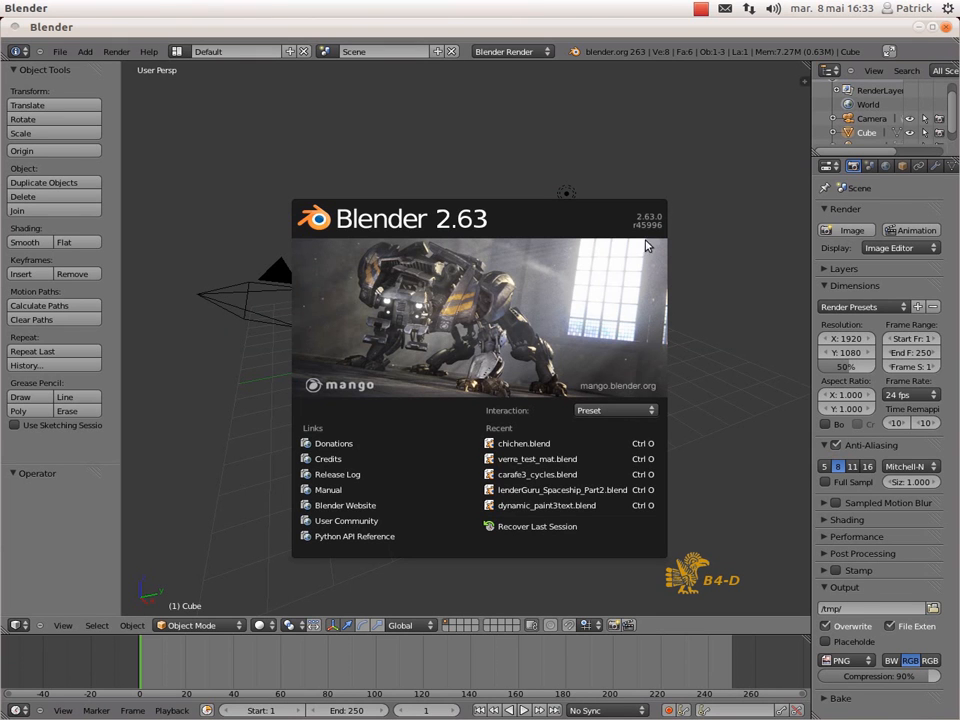
click(488, 216)
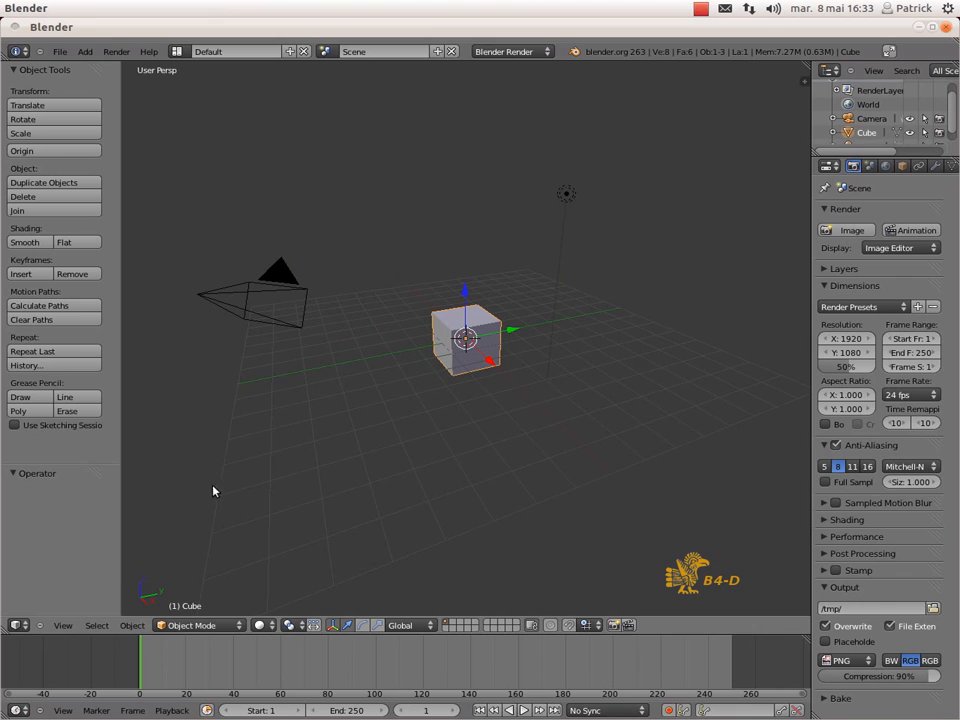
click(132, 626)
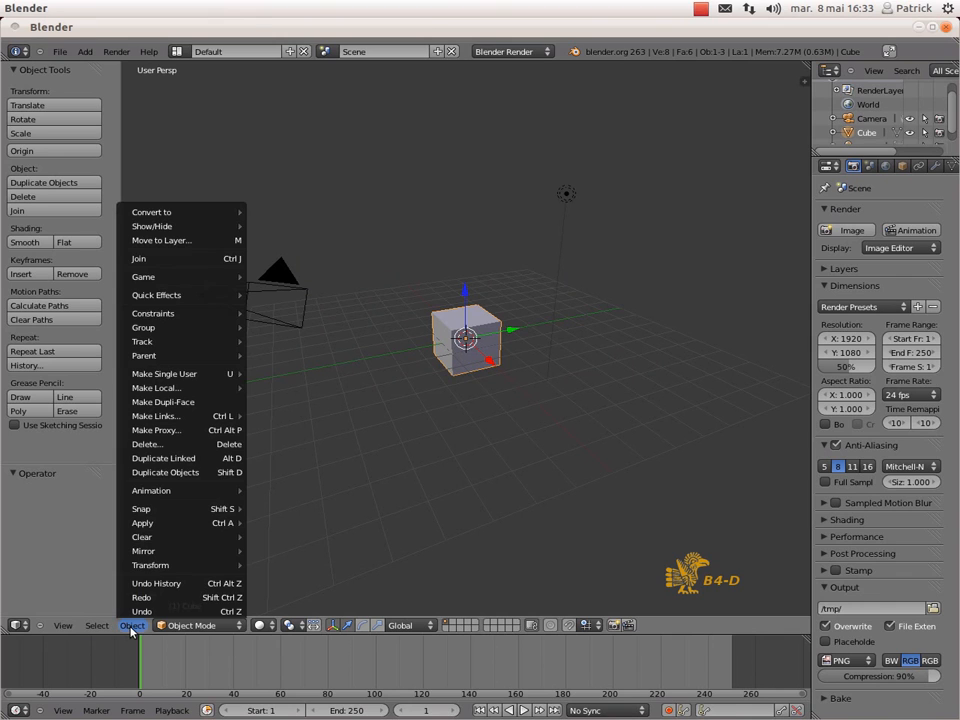
mouse_move(181, 568)
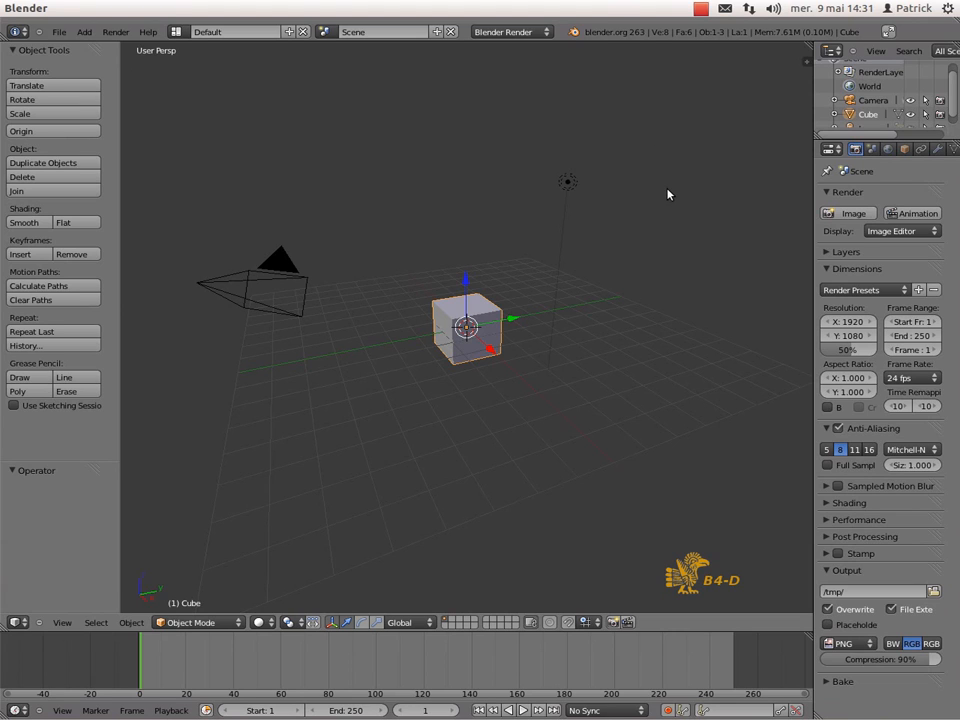
key(Delete)
click(481, 313)
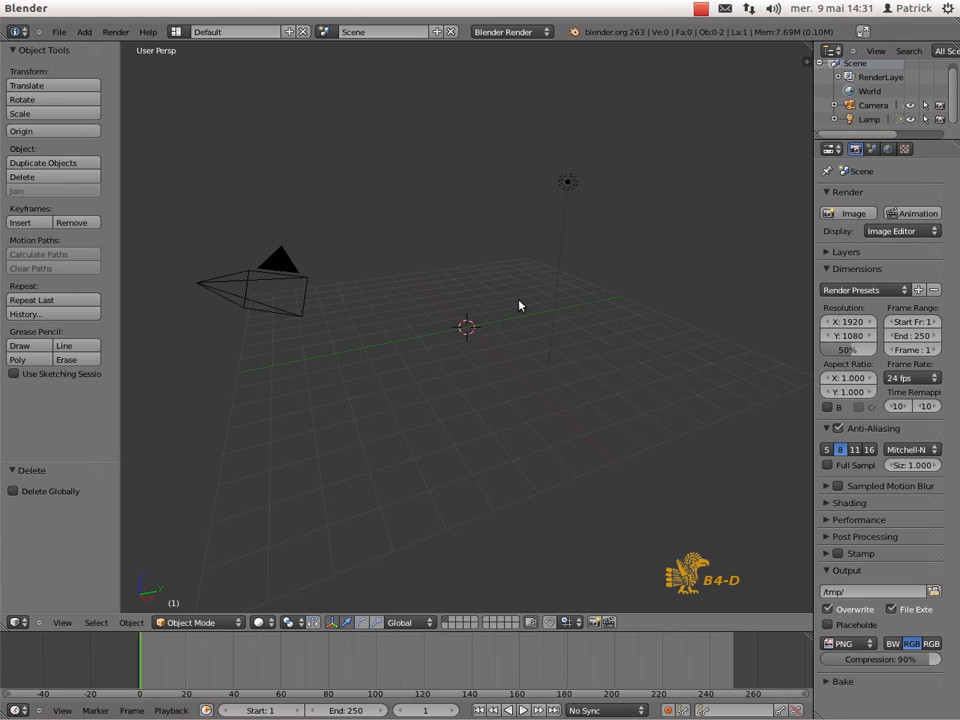
- Add a mesh cylinder with 12 vertices and the cap fill type set to Nothing
key(shift+a)
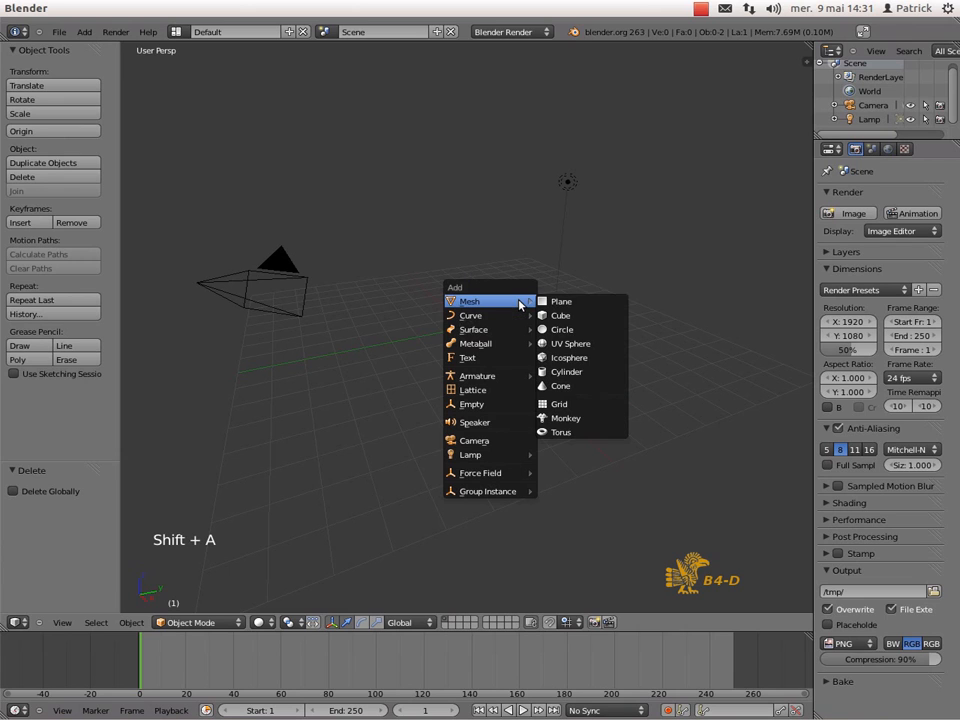
click(575, 373)
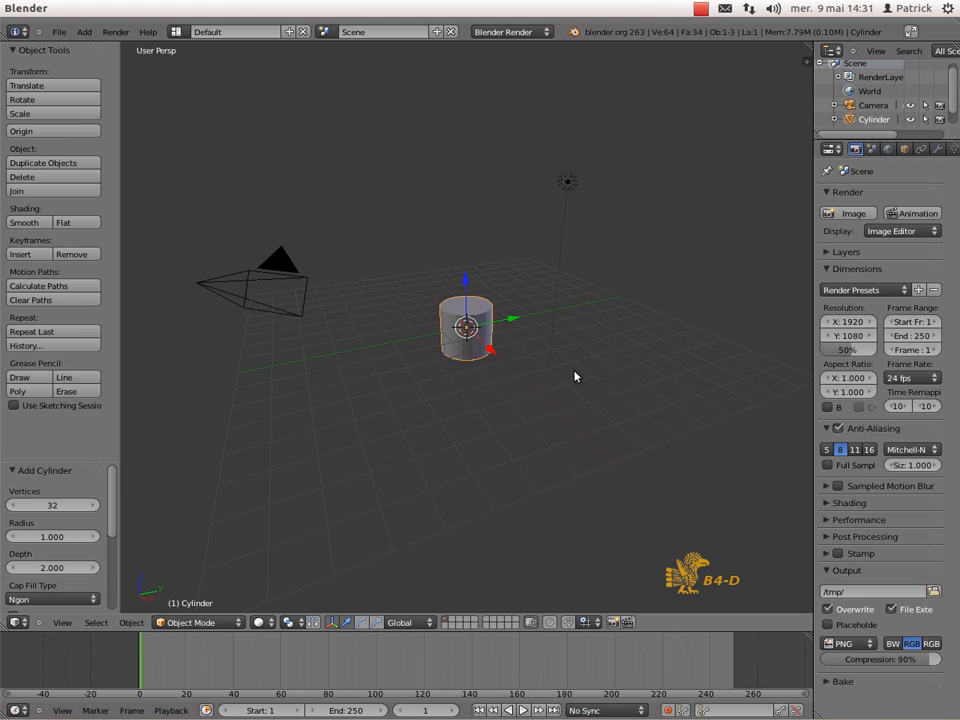
click(65, 503)
text(12)
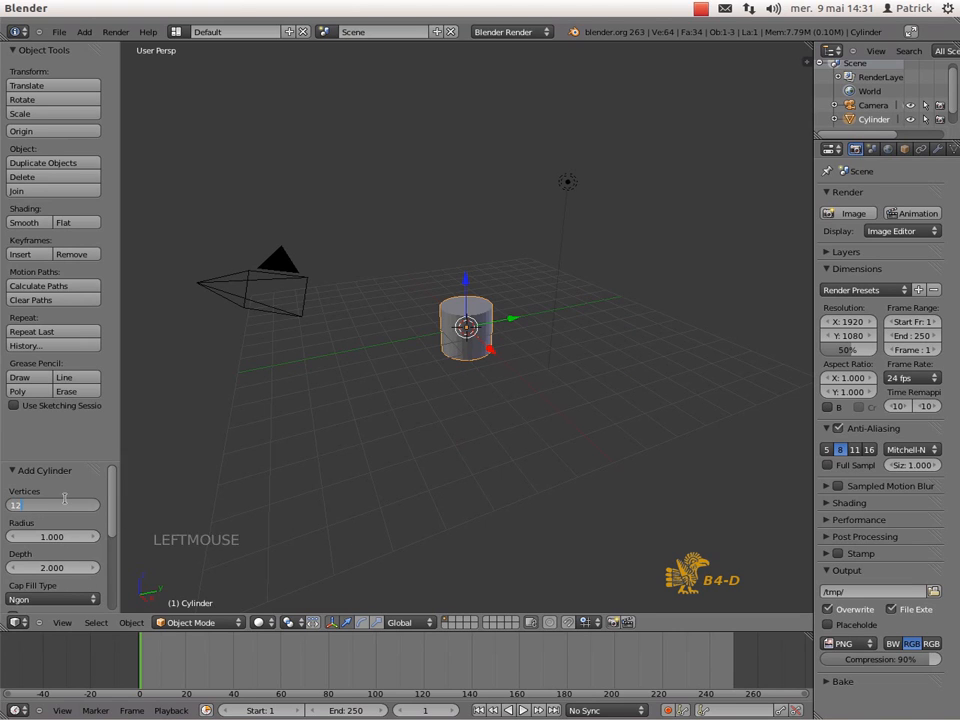
key(Return)
click(95, 601)
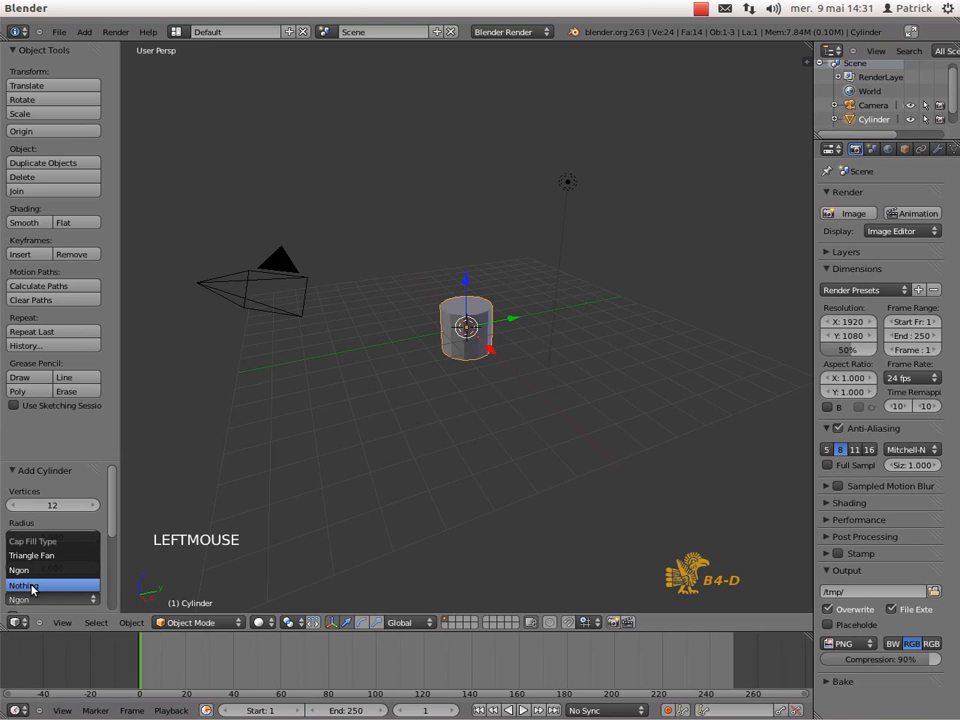
click(32, 585)
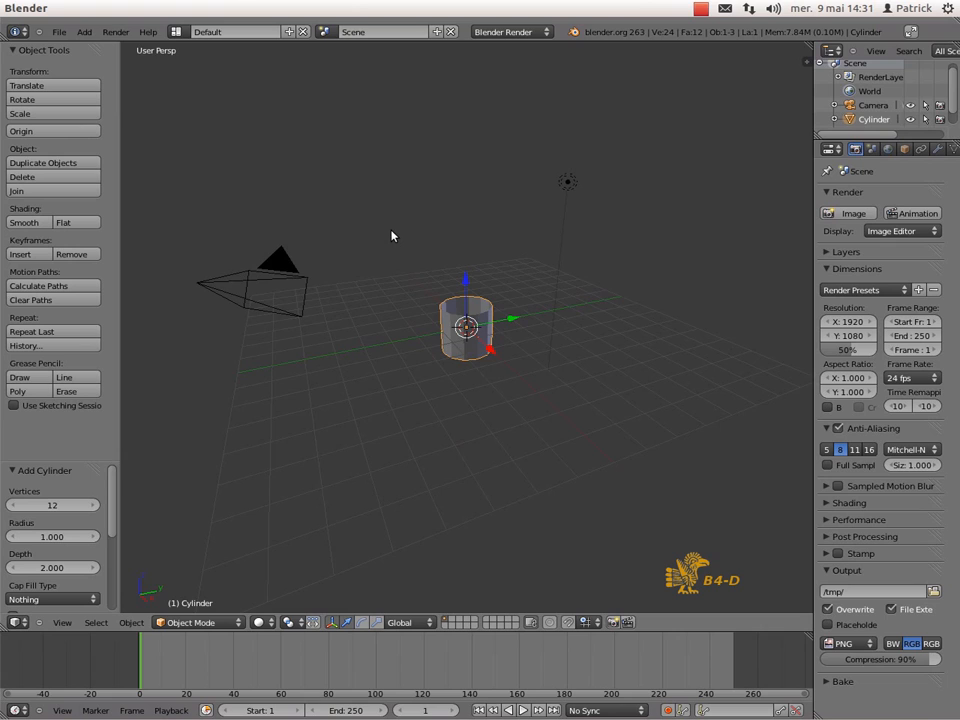
- Rotate the cylinder 90° in the front orthographic view so that it lies along the X axis
key(KP_1)
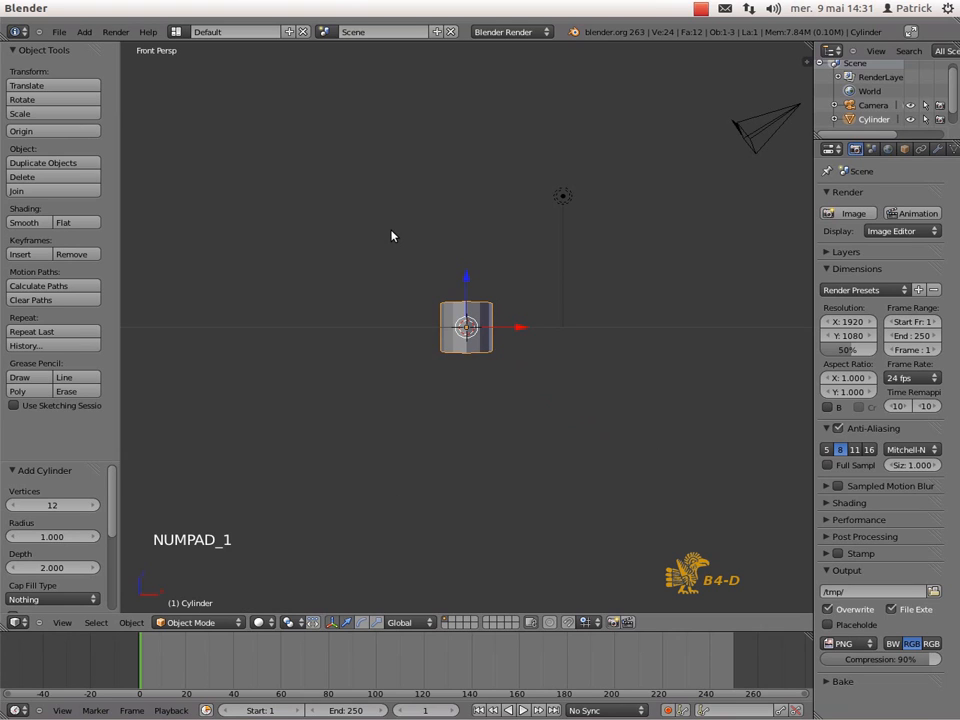
key(KP_5)
text(r90)
key(Return)
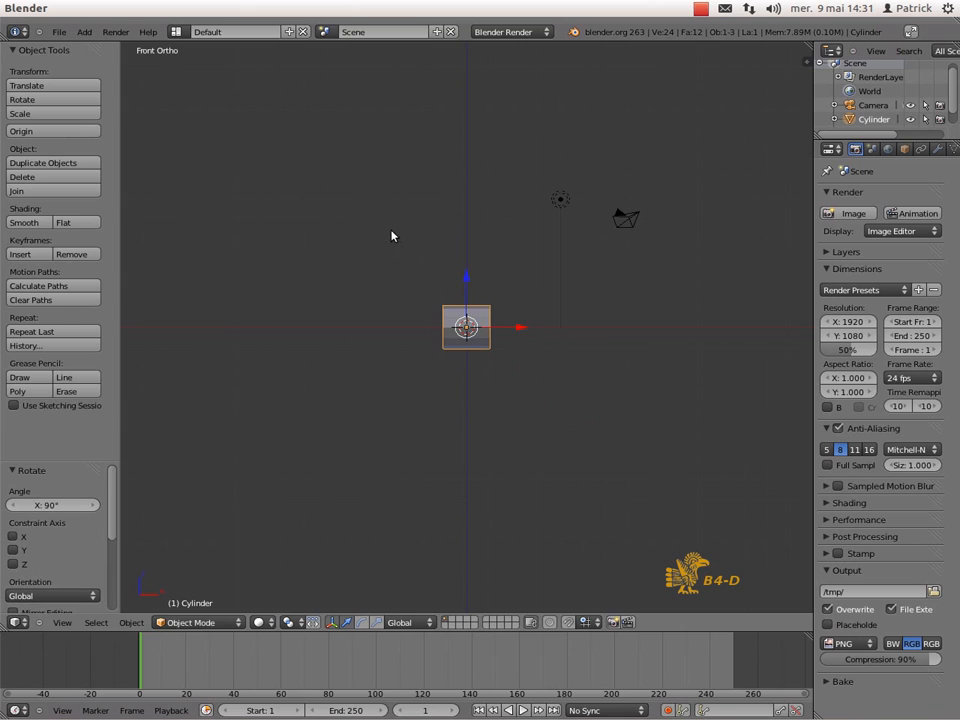
- Stretch the cylinder along the X axis by a factor of about 2.76, and again by about 1.97
key(s)
key(x)
click(756, 364)
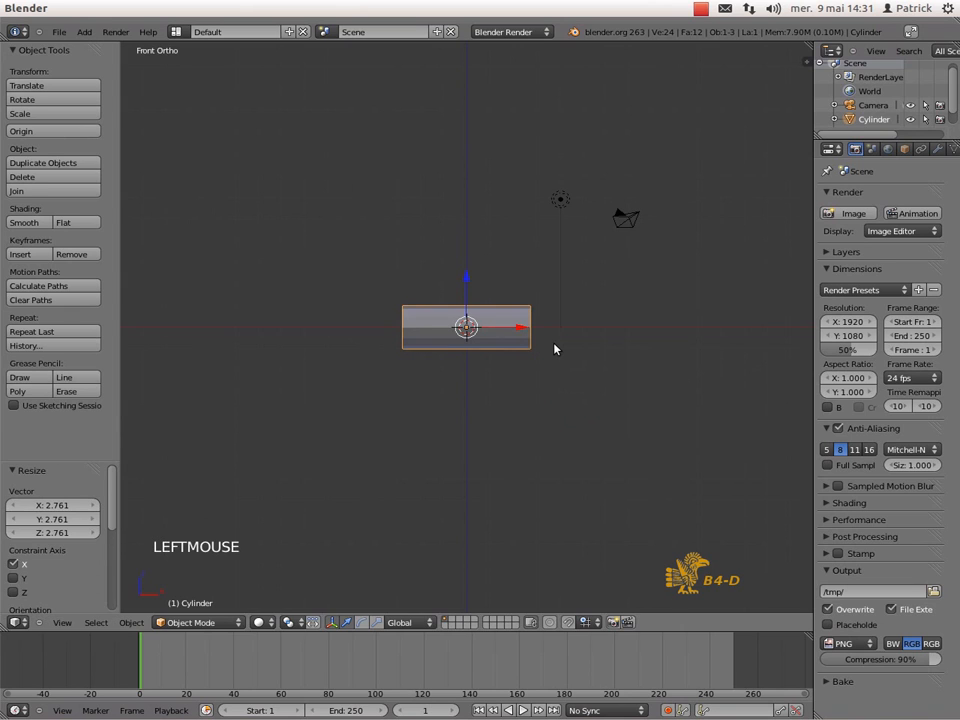
key(s)
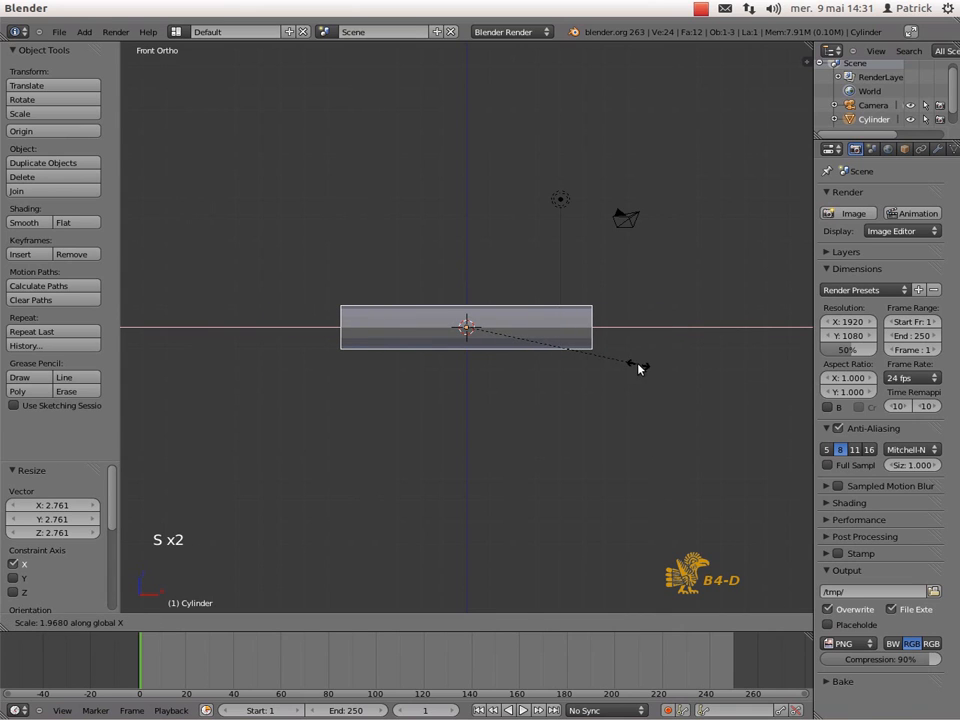
click(638, 368)
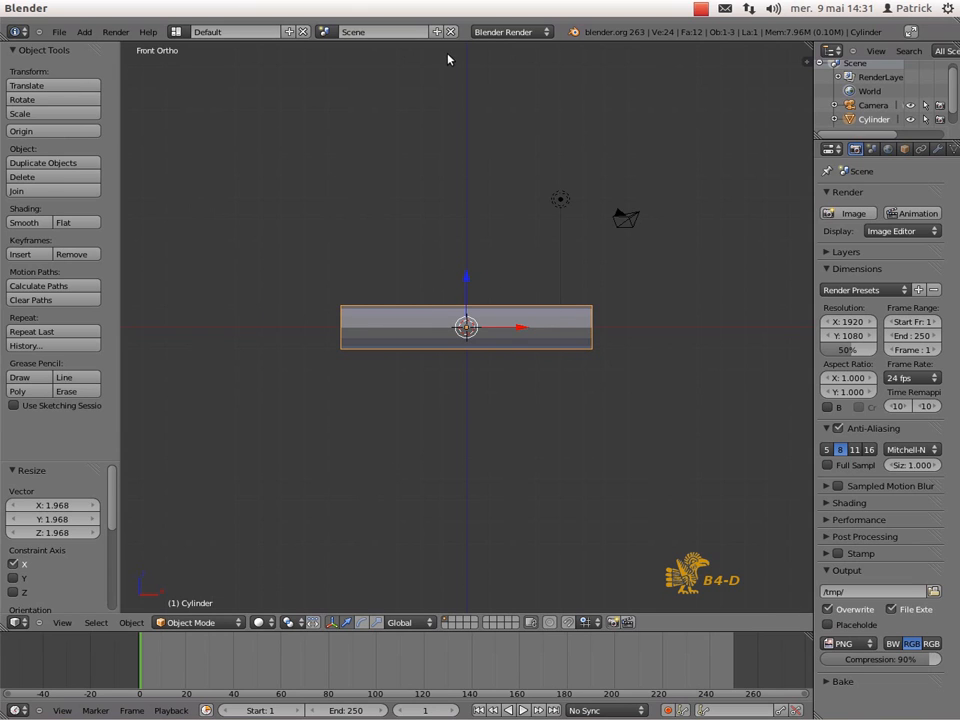
click(701, 9)
- In Edit Mode, snap the 3D cursor to the lowest vertex of the cylinder's open end on the positive X side
key(Tab)
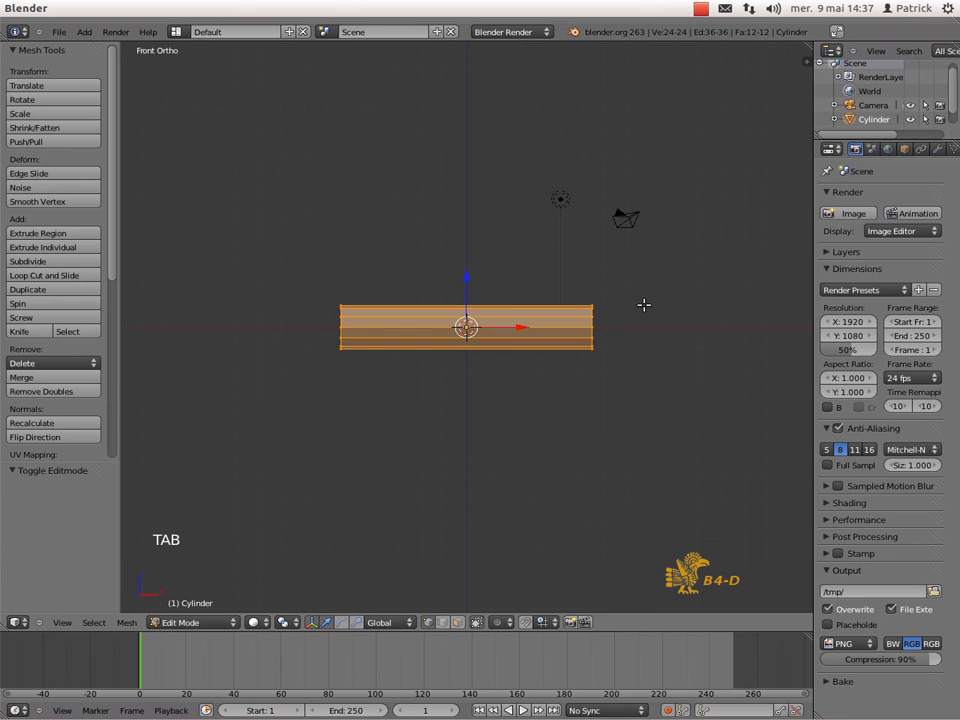
shift+middle_drag(648, 343, 557, 330)
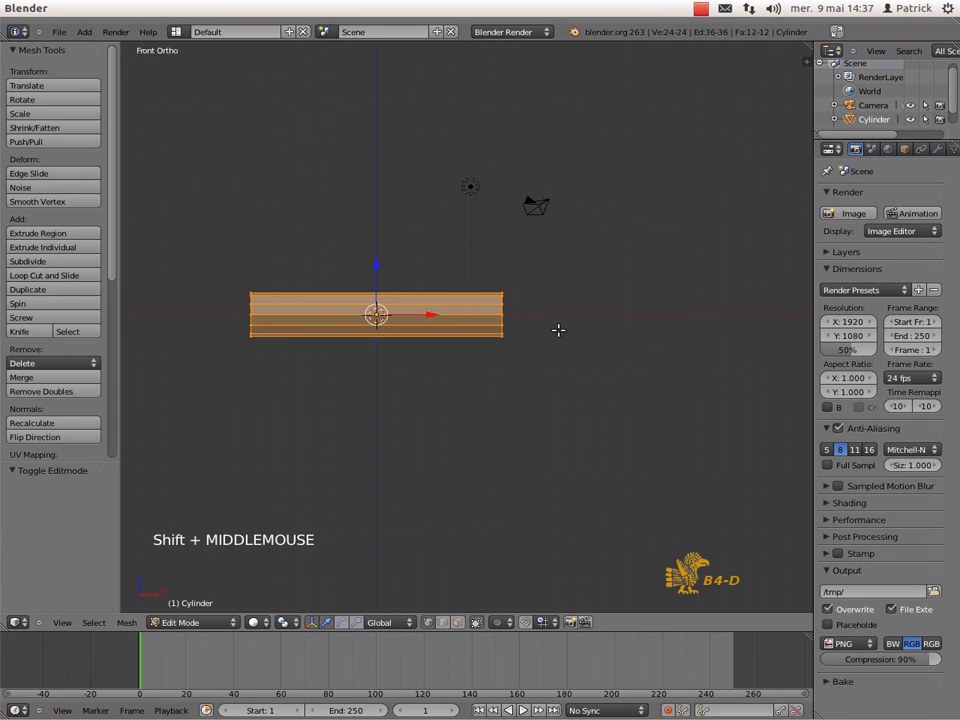
scroll(617, 369, up, 8)
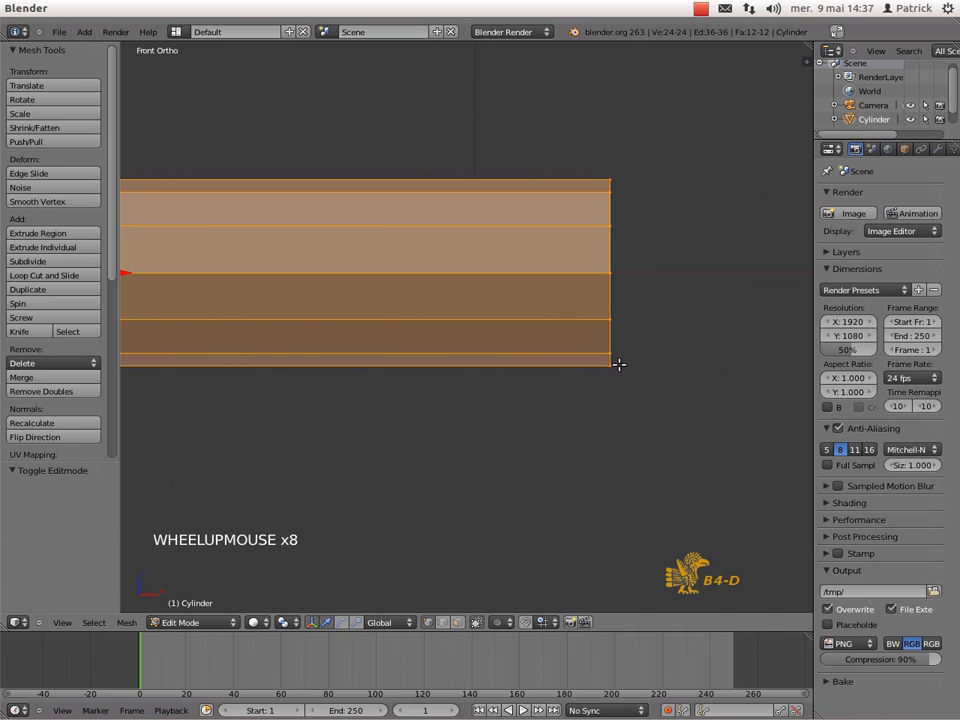
middle_drag(628, 371, 595, 379)
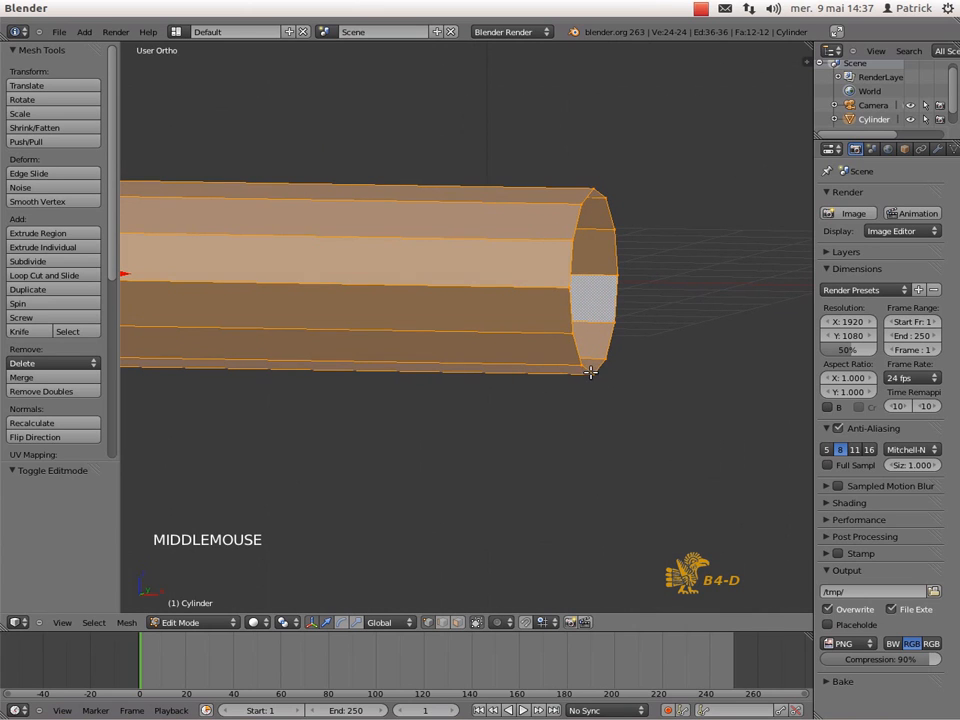
right_click(593, 373)
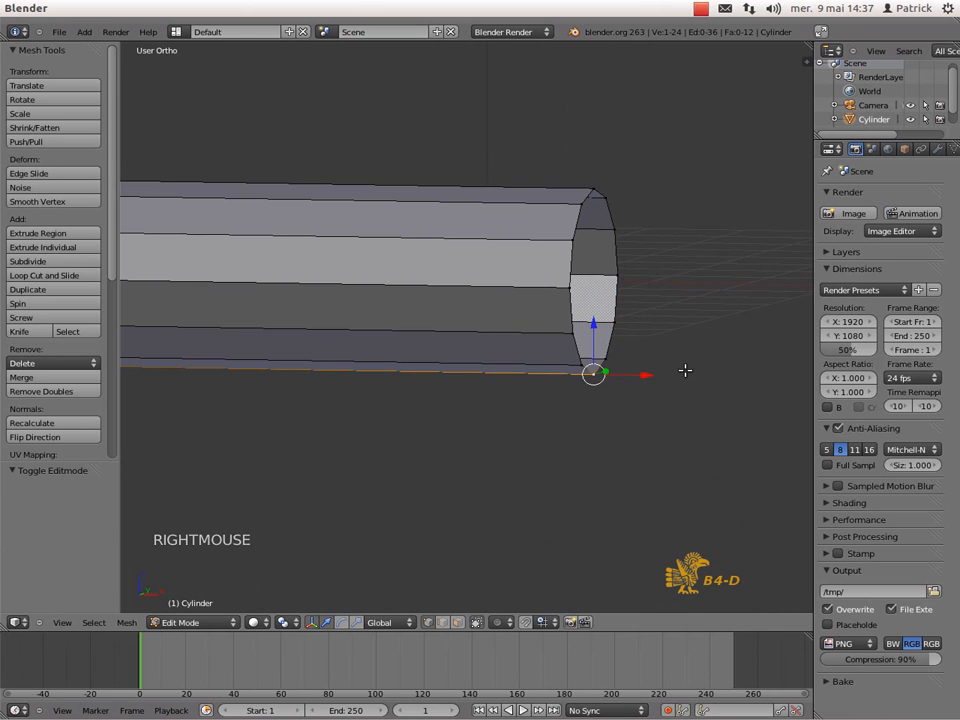
key(KP_1)
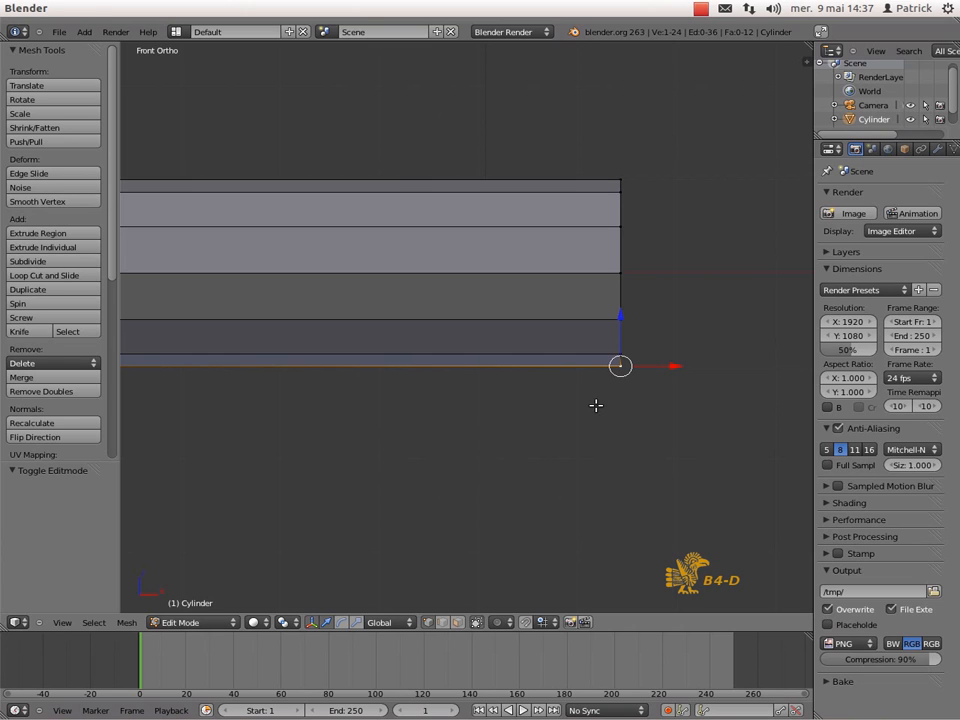
key(shift+s)
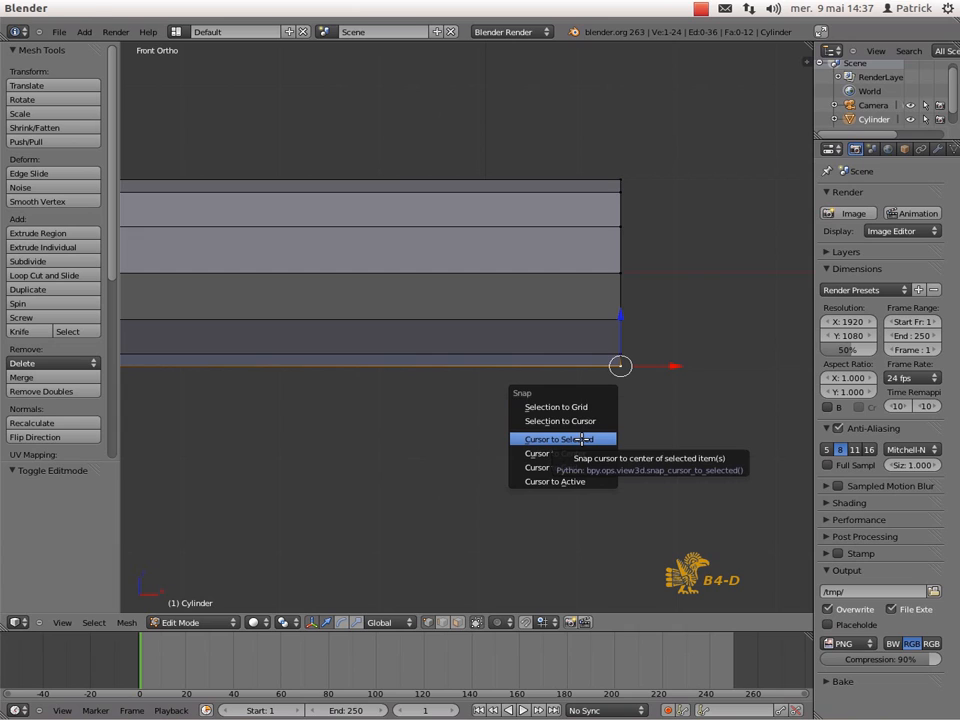
click(582, 440)
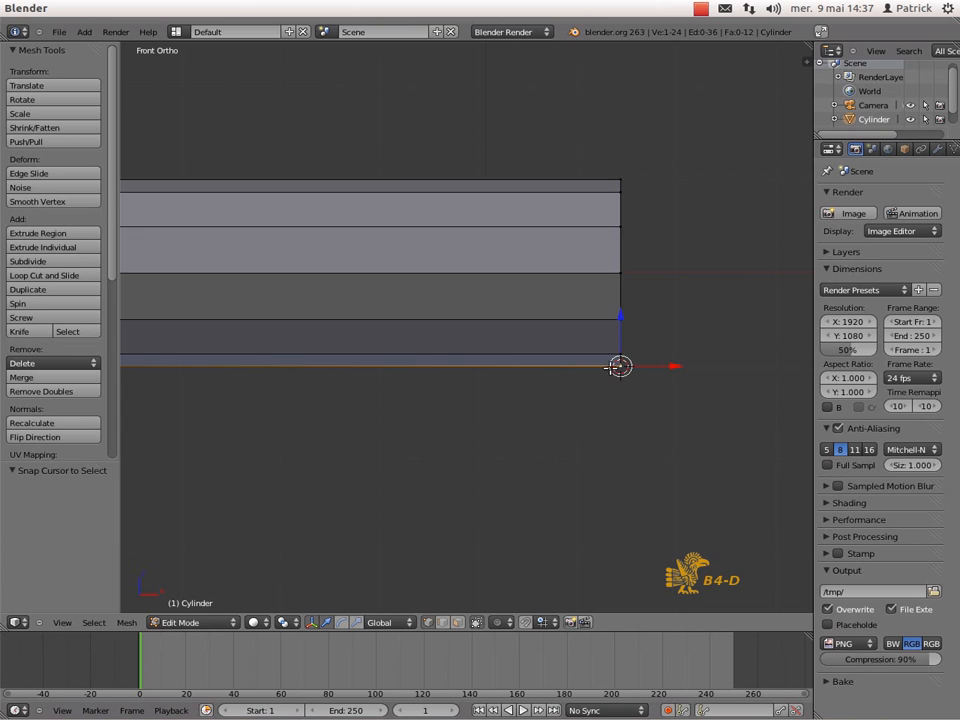
- Set the pivot point to the 3D Cursor and box-select all vertices of the cylinder's positive X end, including the hidden ones
click(284, 622)
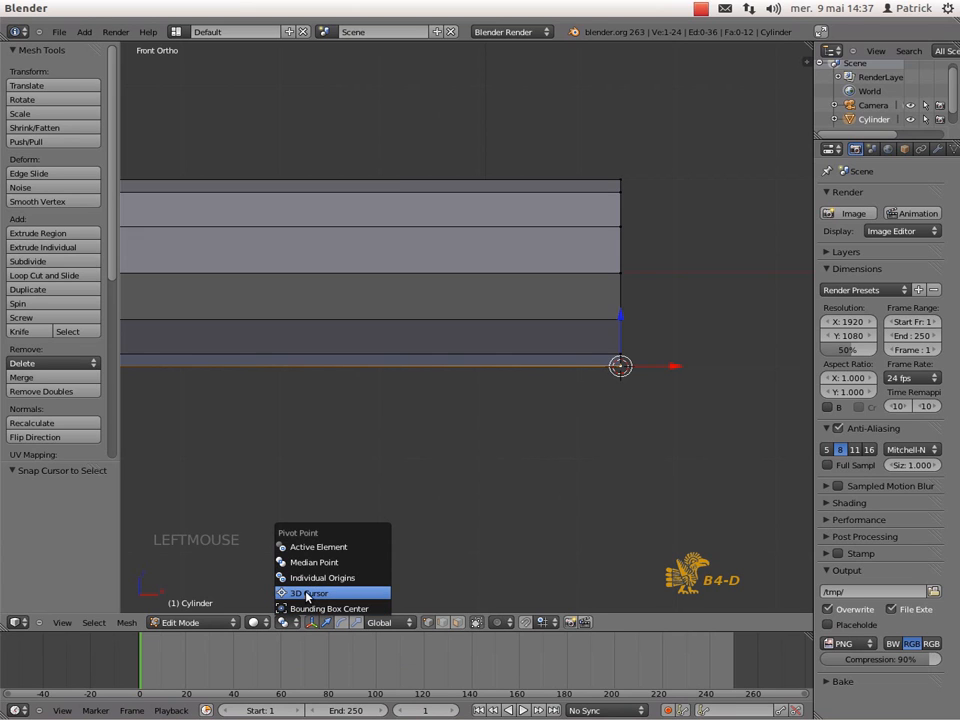
click(306, 593)
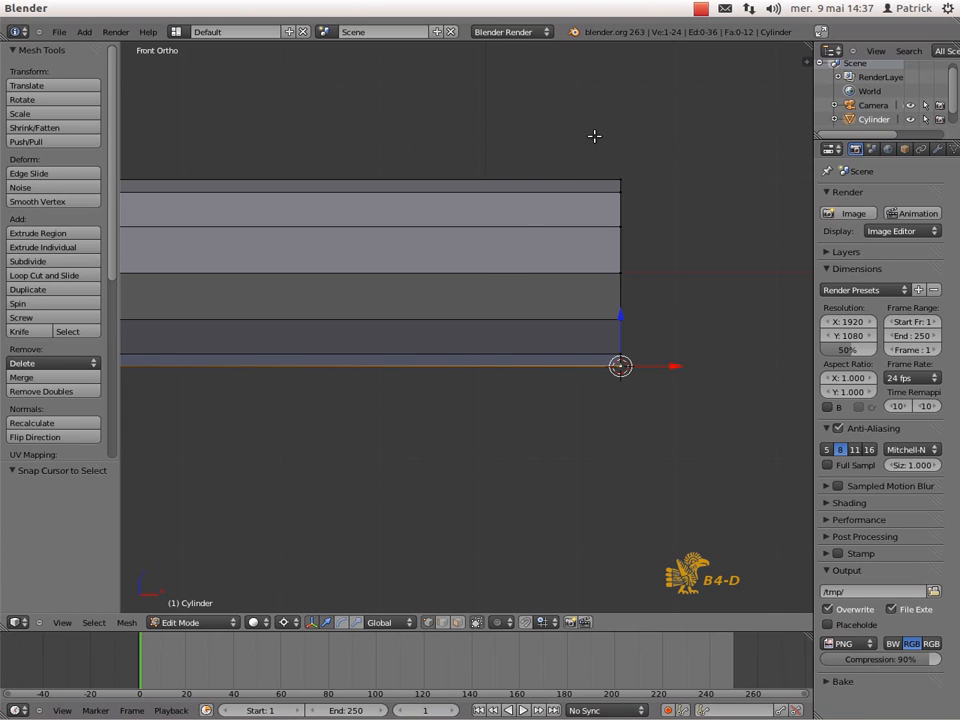
click(476, 623)
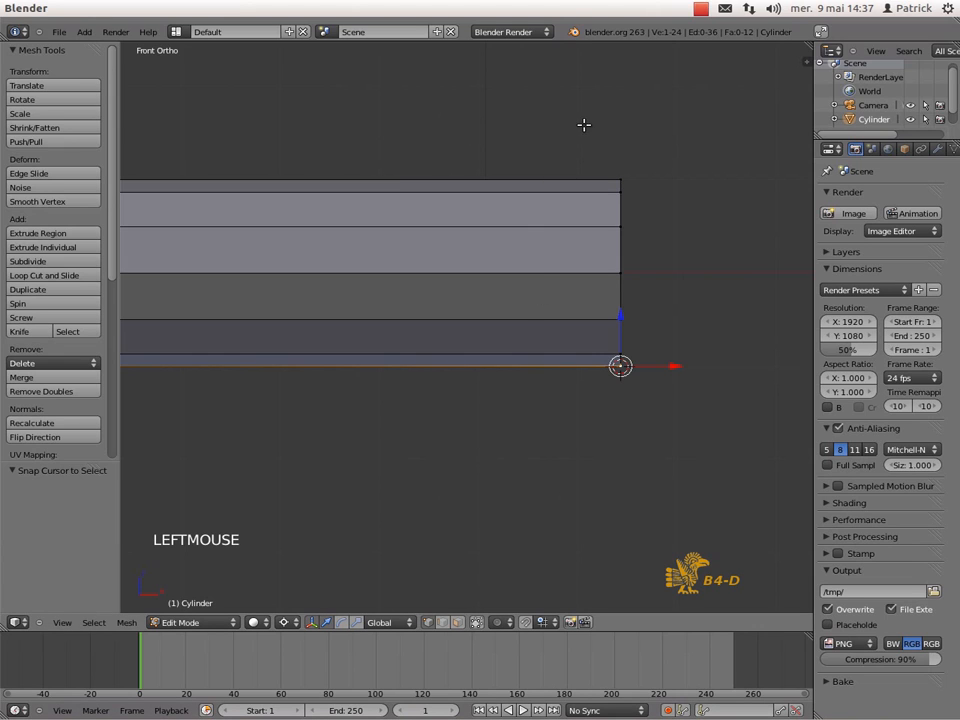
key(b)
drag(597, 154, 689, 425)
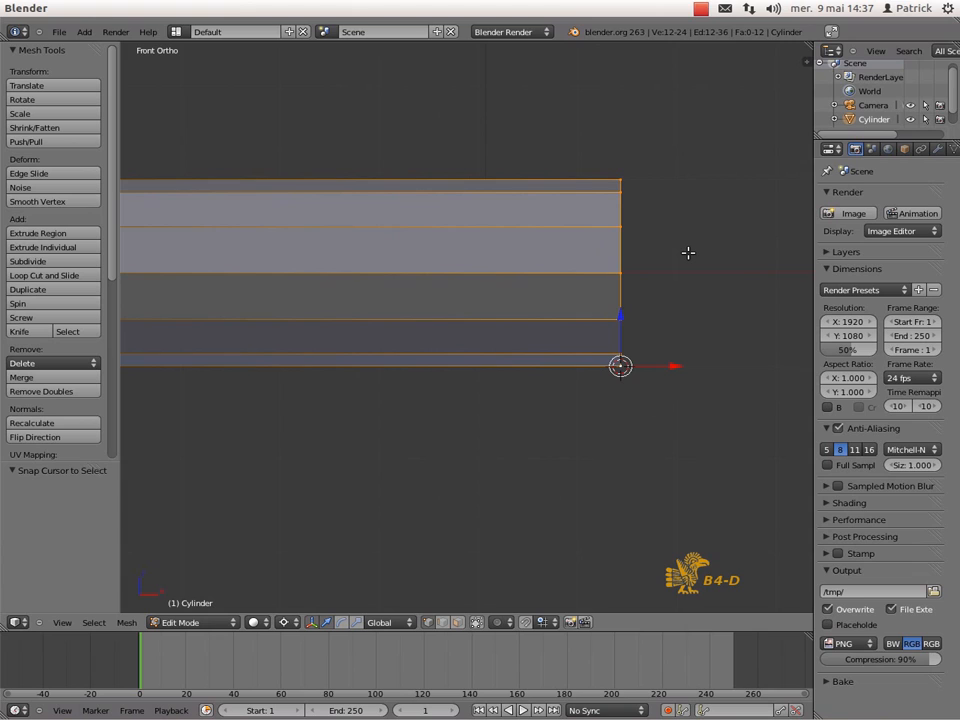
- Shear the selected end ring in the front view with an offset of 1
key(ctrl+alt+shift+s)
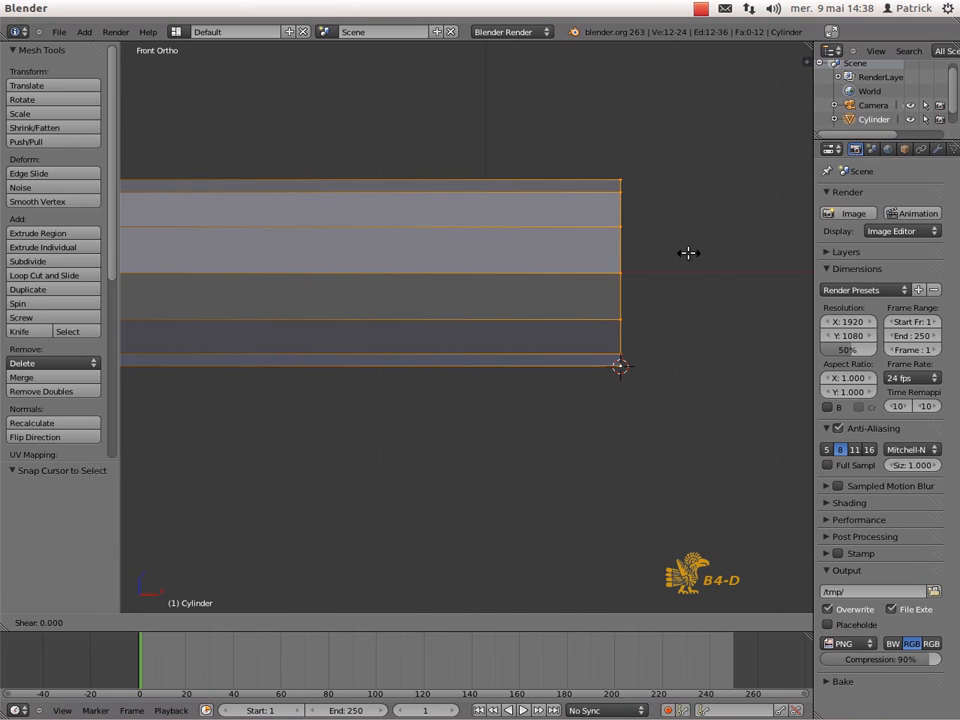
click(688, 253)
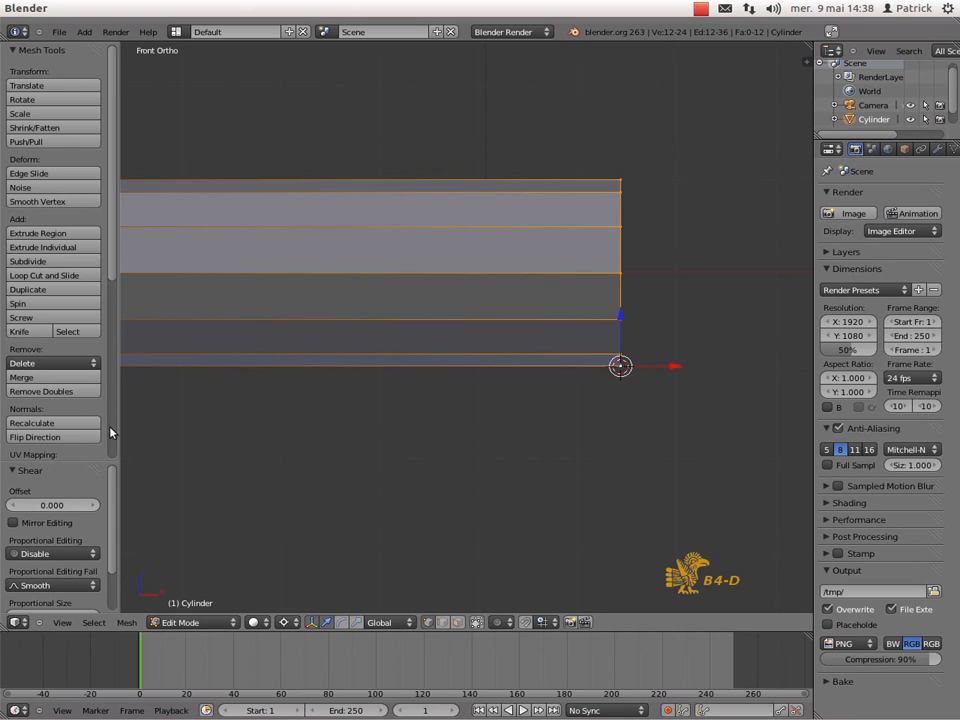
drag(71, 459, 86, 288)
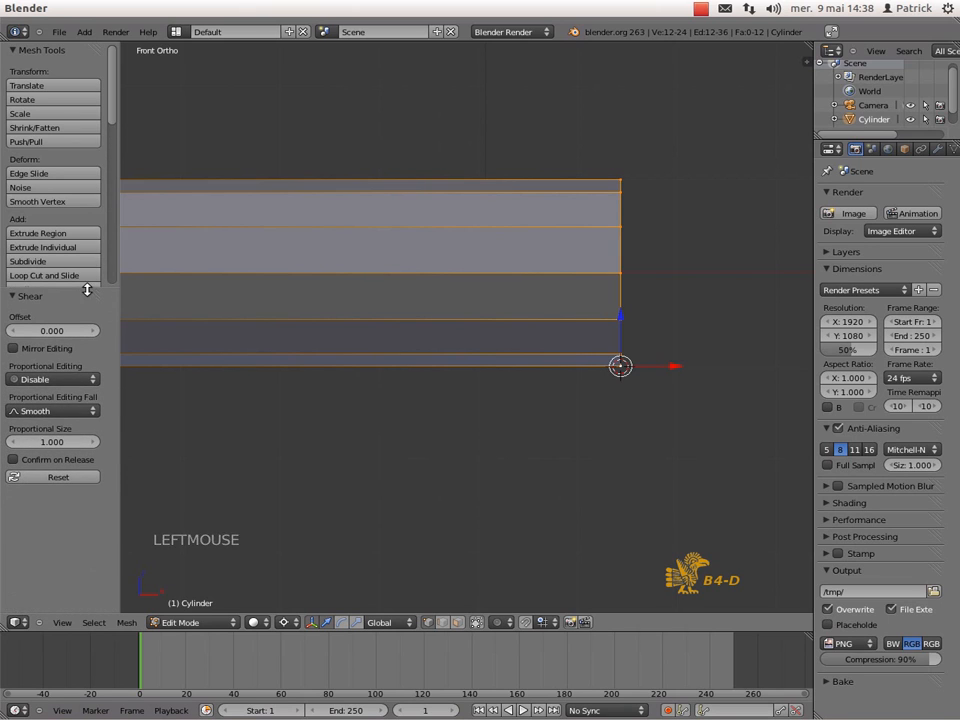
mouse_move(50, 331)
mouse_down()
mouse_move(37, 327)
mouse_move(47, 332)
mouse_up()
click(51, 332)
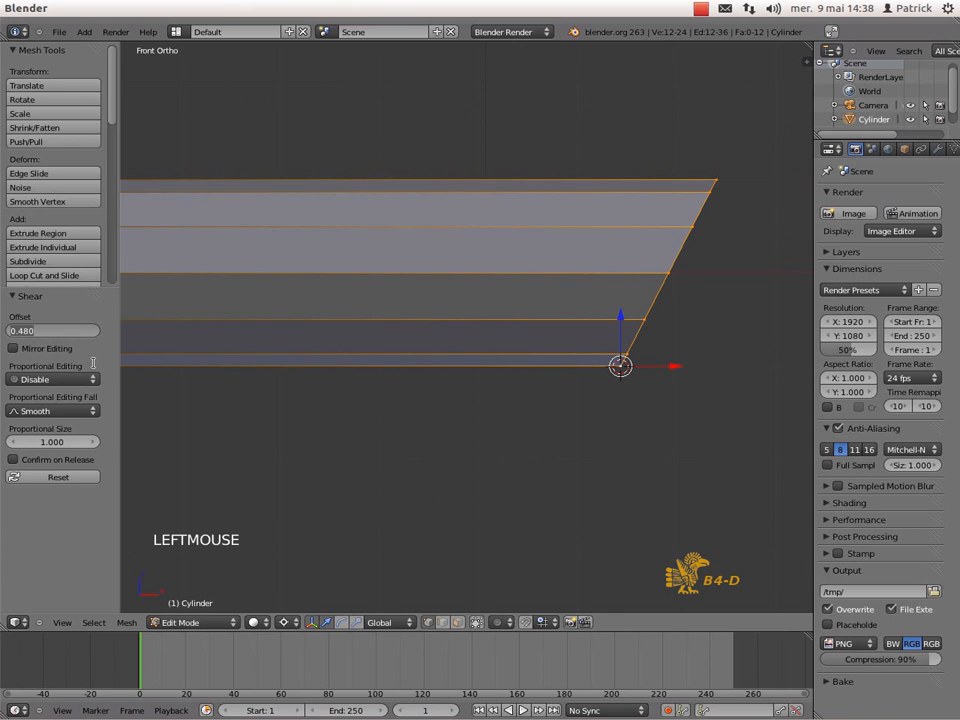
text(1)
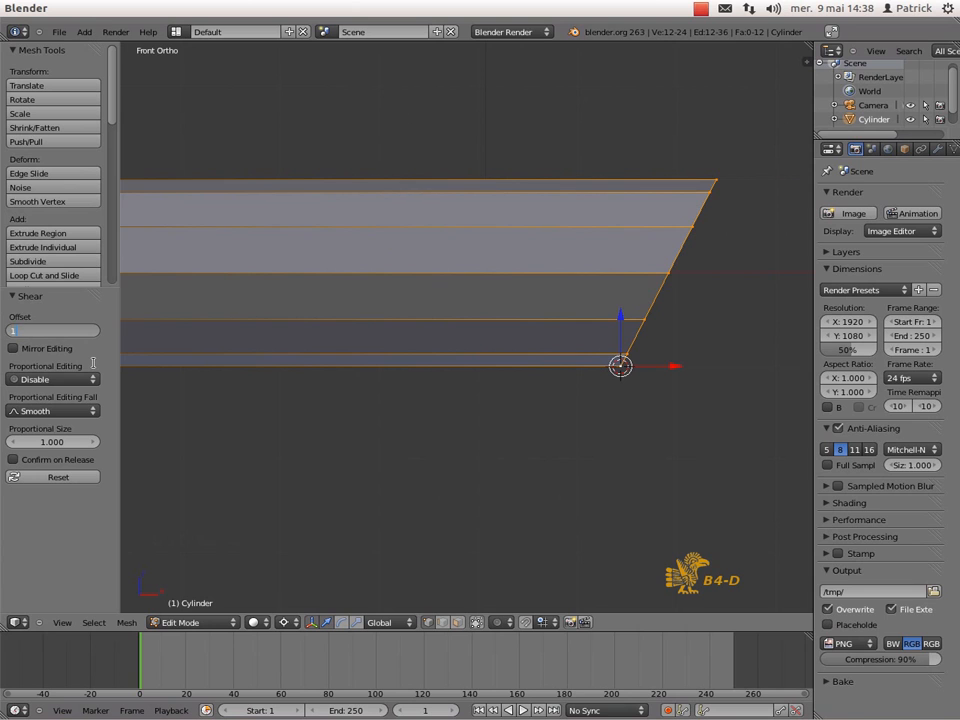
key(Return)
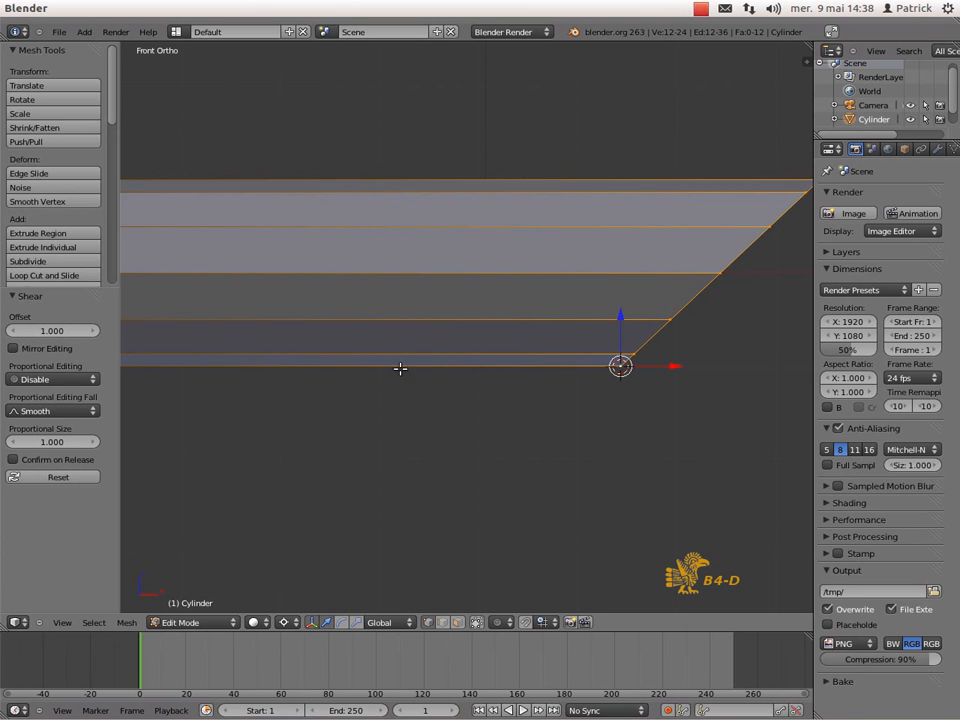
- Set the shear offset of the cylinder's end ring to -1 and try Mirror Editing on and off
scroll(456, 360, down, 2)
middle_drag(585, 499, 385, 375)
key(KP_1)
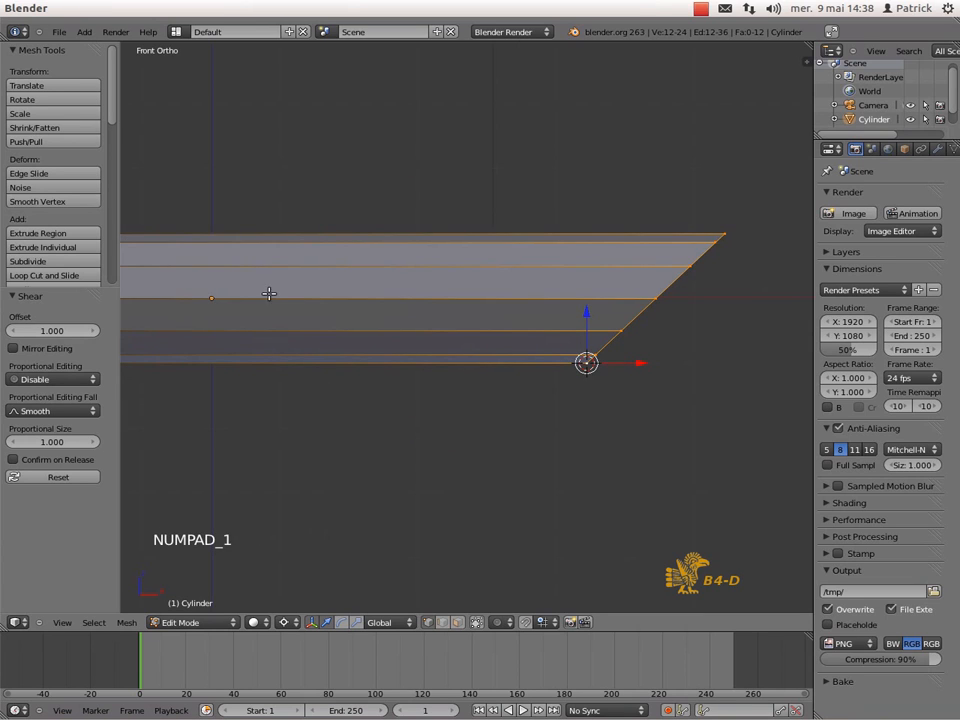
click(60, 333)
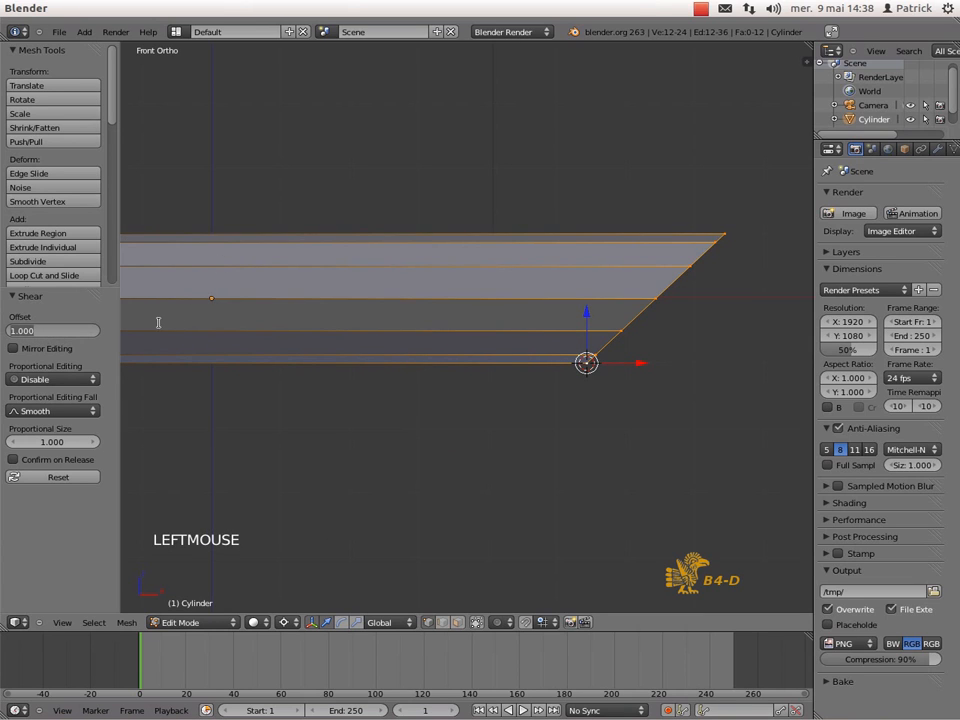
text(-1)
key(Return)
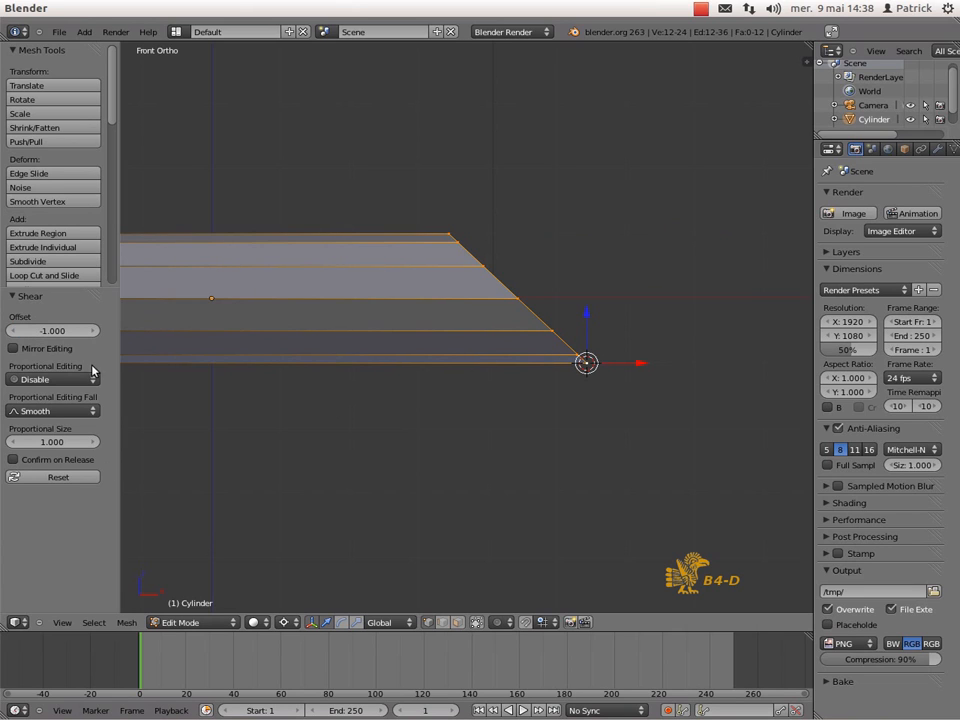
click(15, 350)
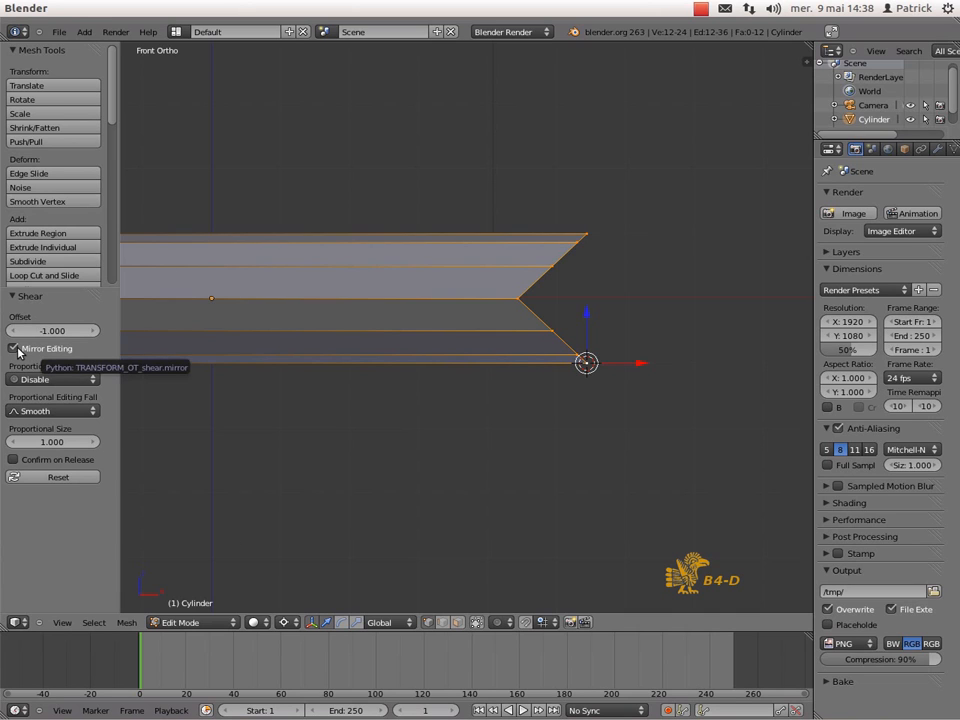
click(15, 349)
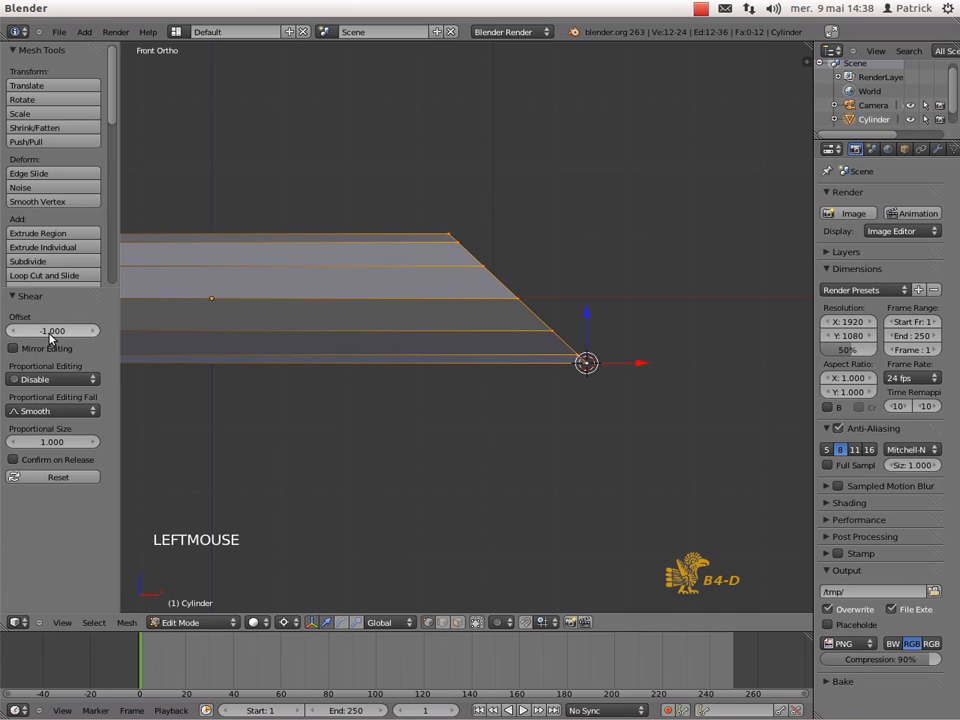
- Try a shear offset of 1 with Mirror Editing enabled on the end ring, and undo the shear
double_click(48, 332)
text(1)
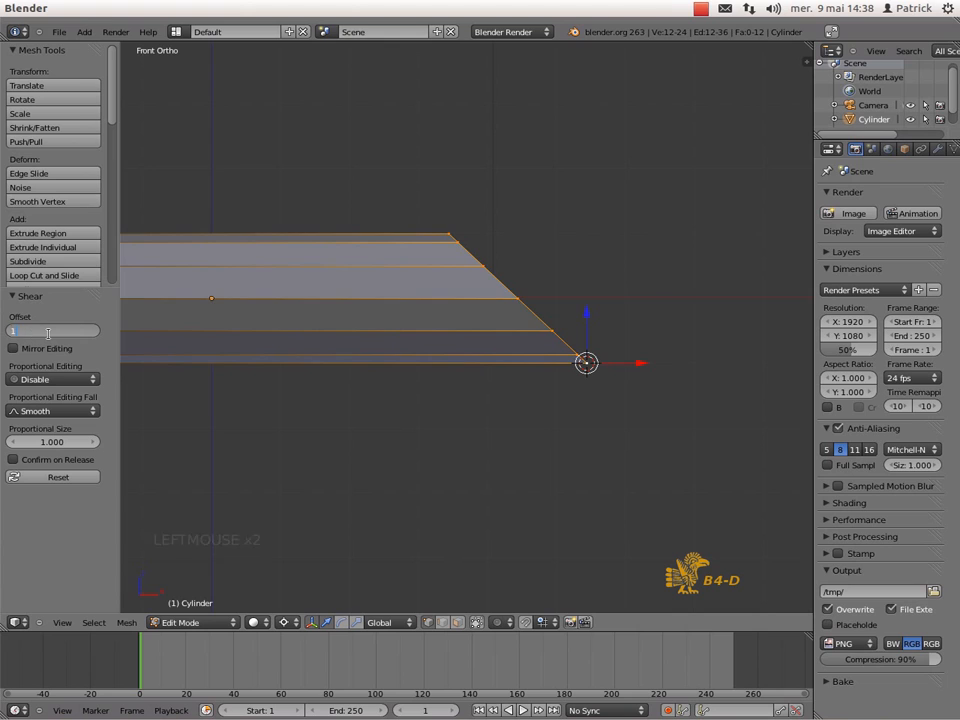
key(Return)
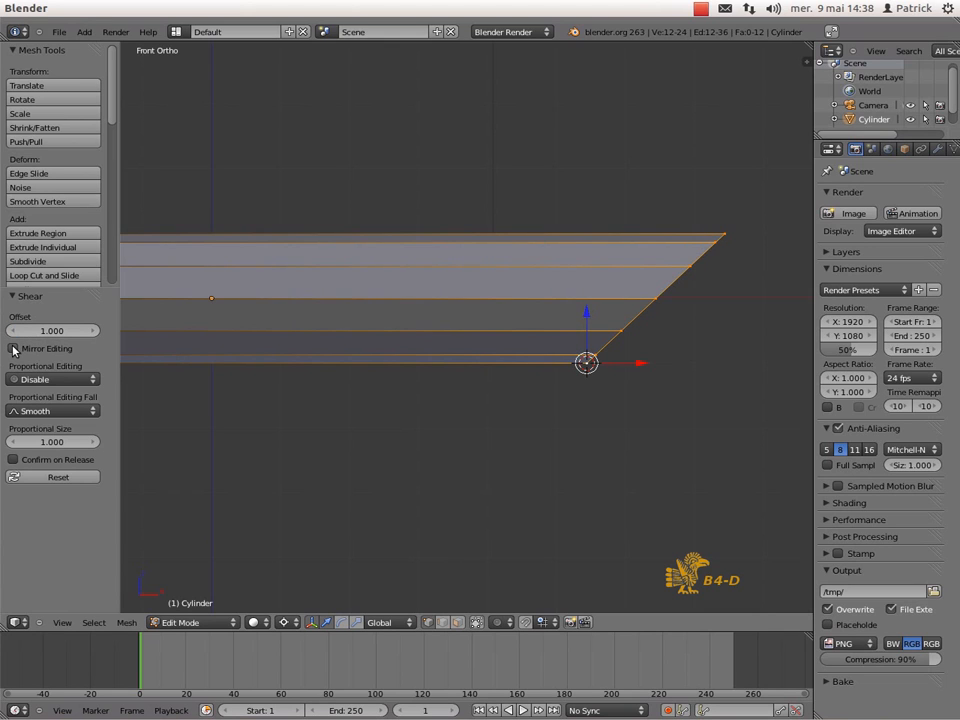
click(14, 349)
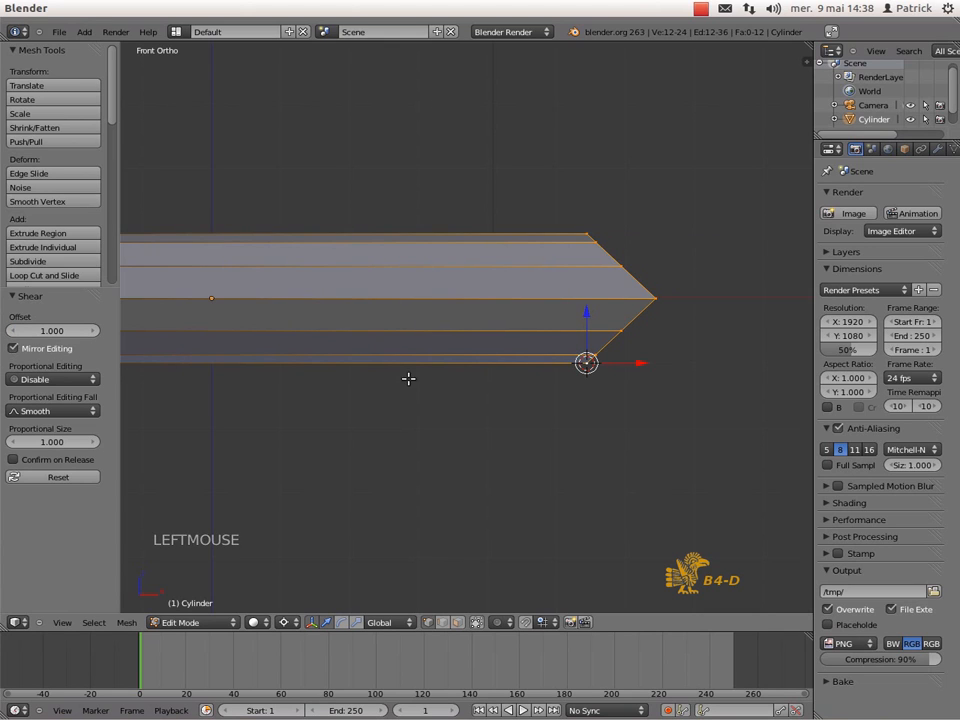
middle_drag(739, 231, 586, 235)
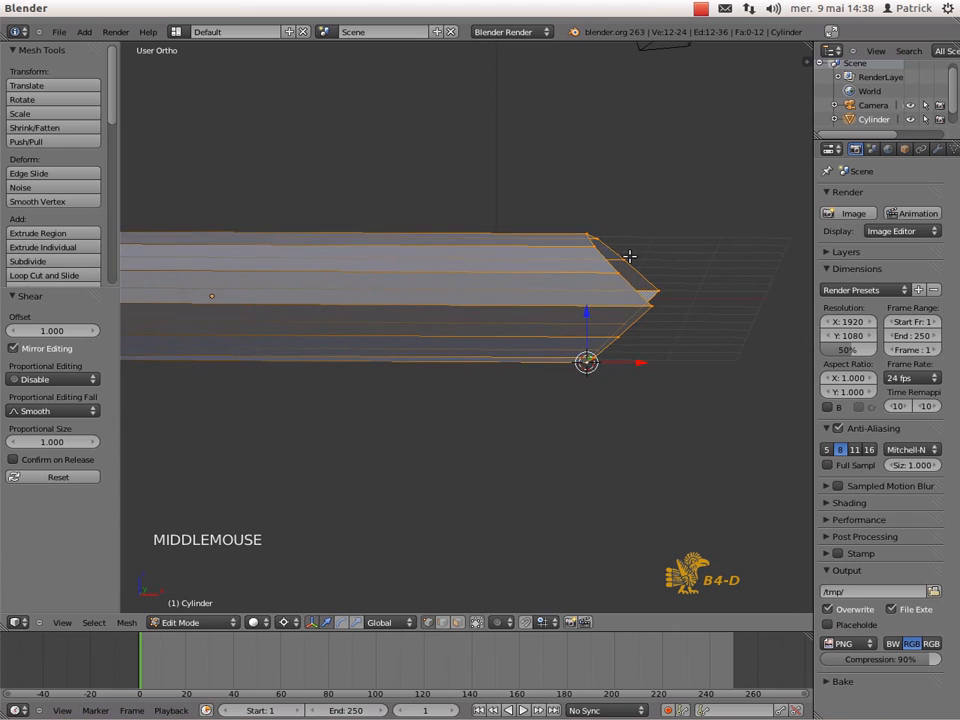
key(KP_1)
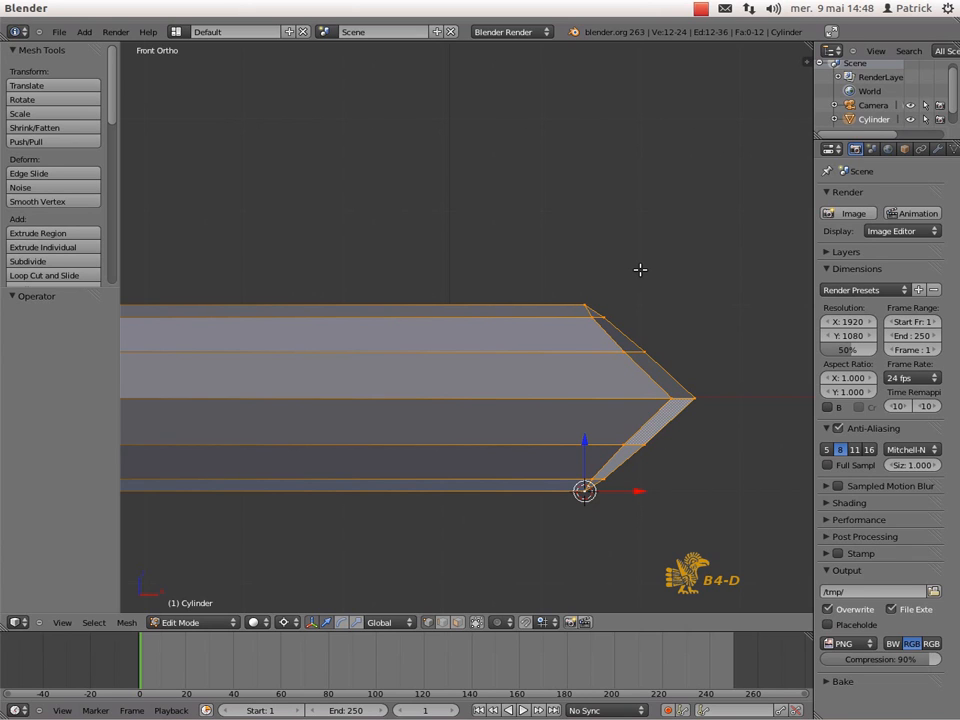
key(ctrl+z)
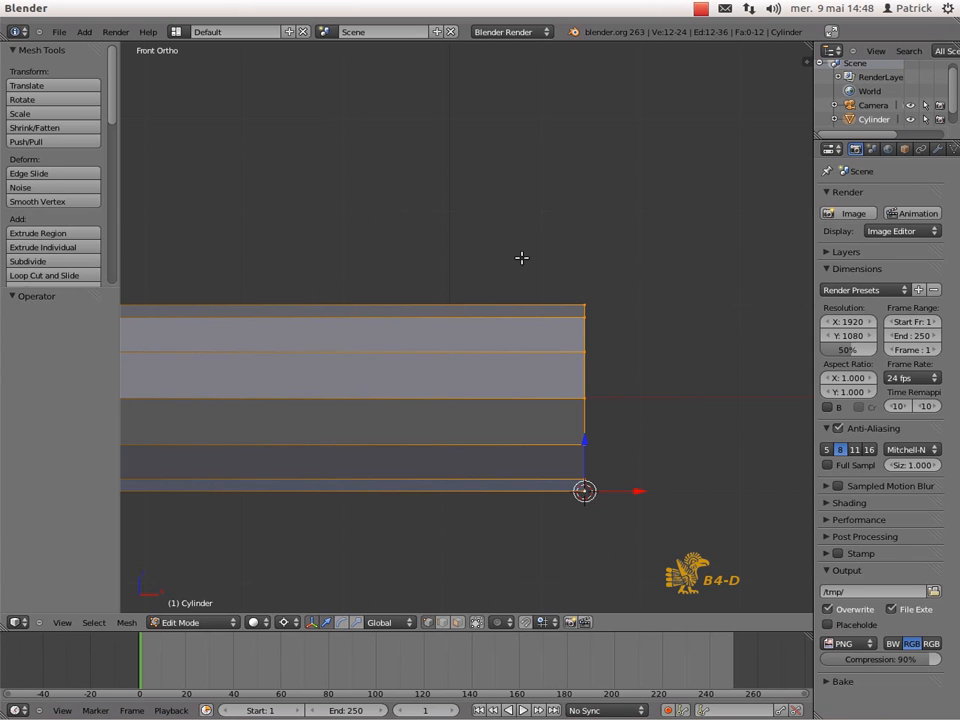
- Shear the straight end ring again in the front view with an offset of 1 and Mirror Editing enabled
key(ctrl+alt+shift+s)
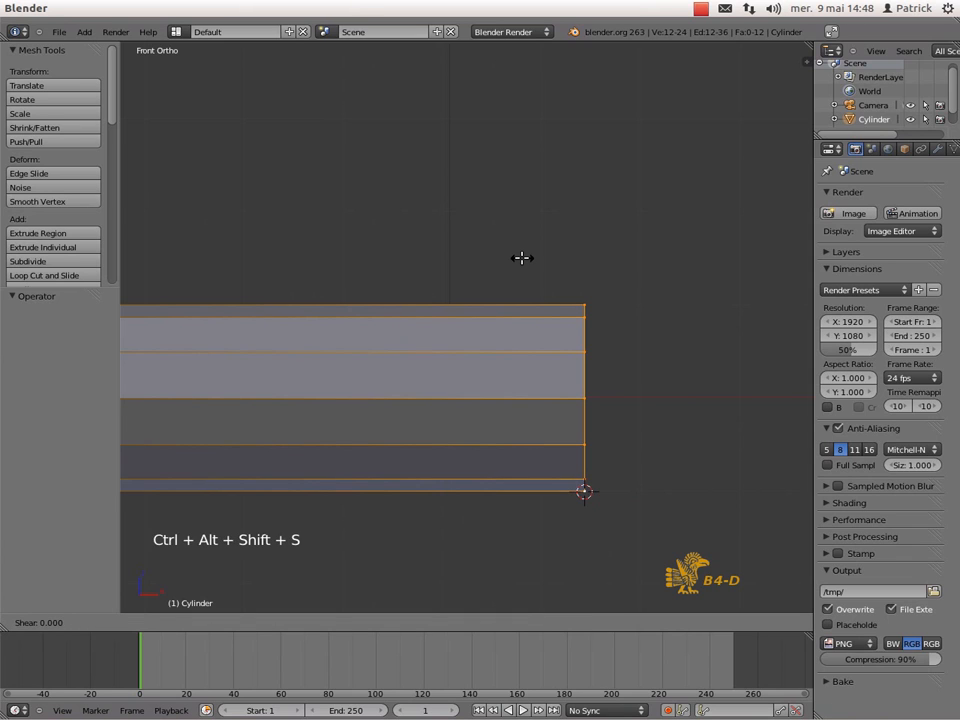
click(522, 258)
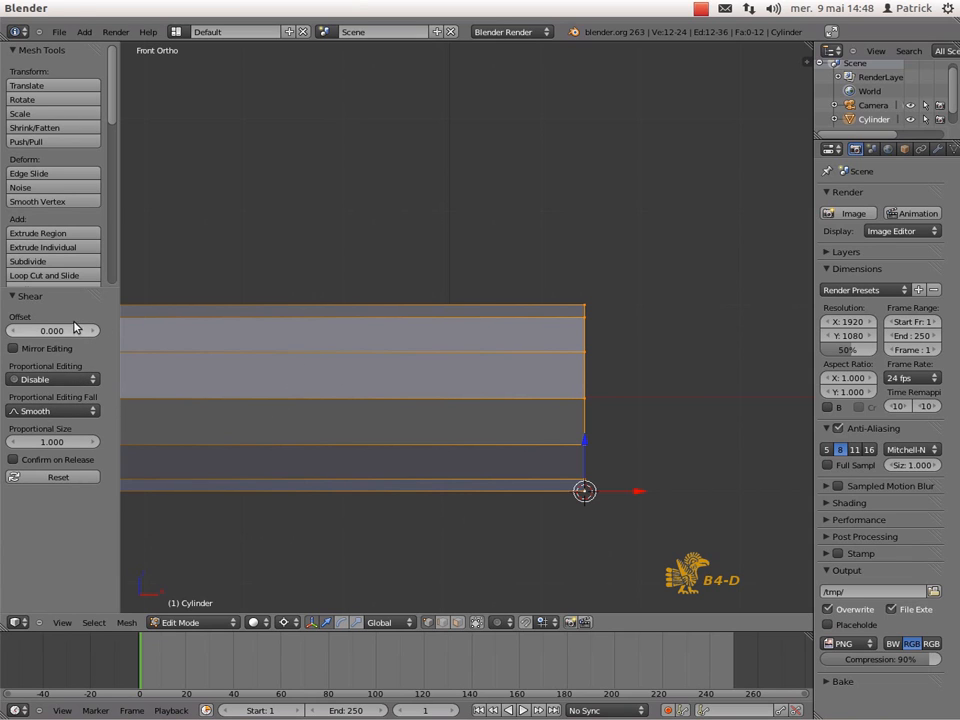
mouse_move(20, 332)
mouse_down()
mouse_move(2, 332)
mouse_move(15, 332)
mouse_up()
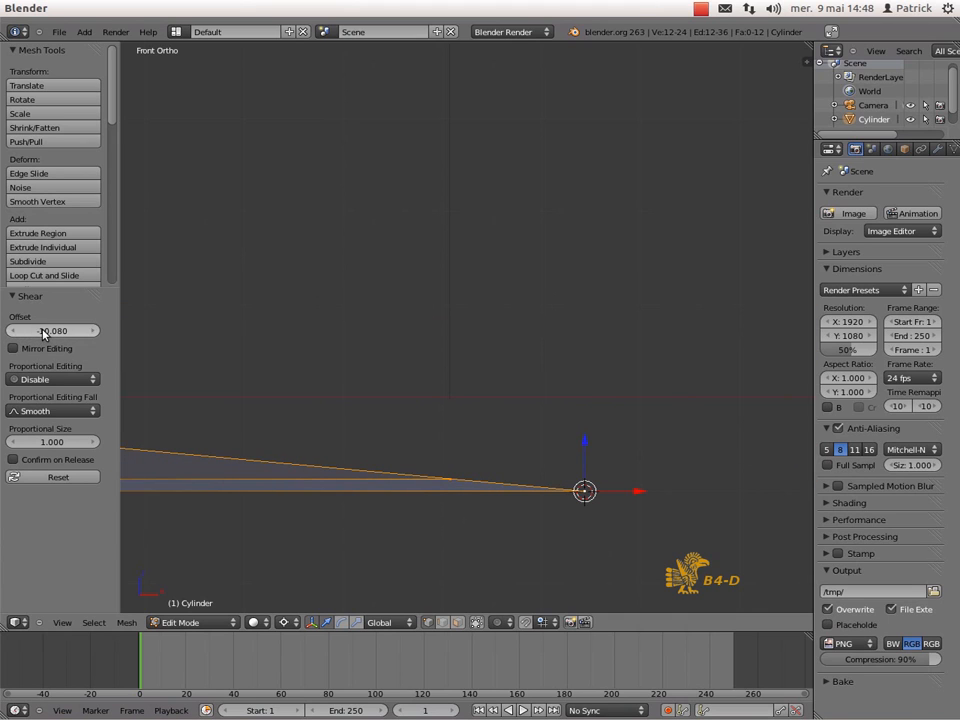
click(88, 338)
text(1)
key(Return)
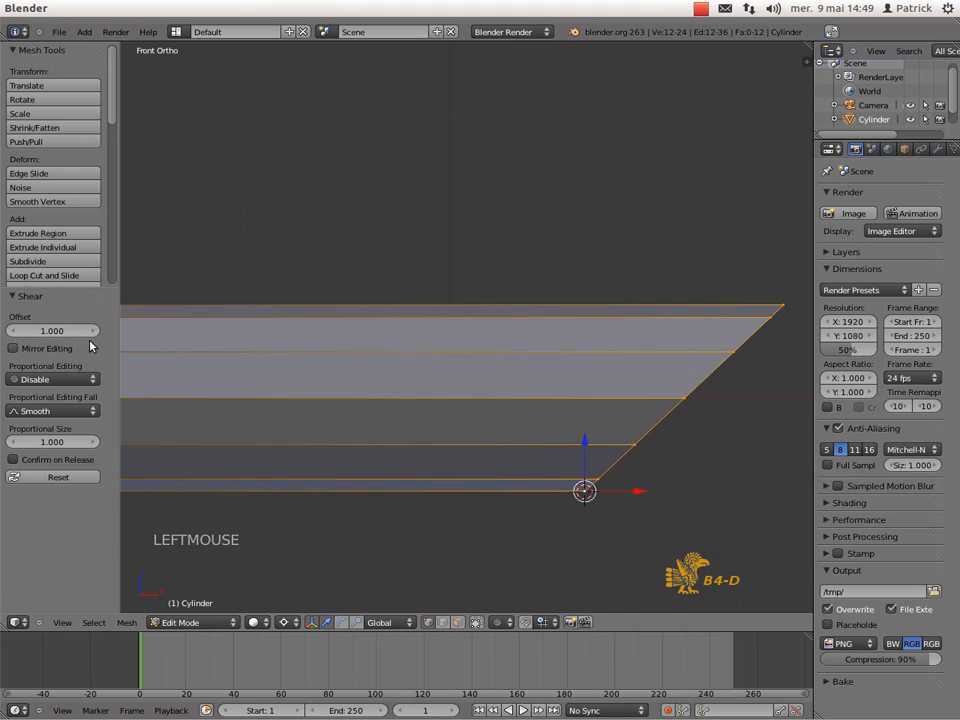
click(13, 348)
middle_drag(754, 306, 701, 334)
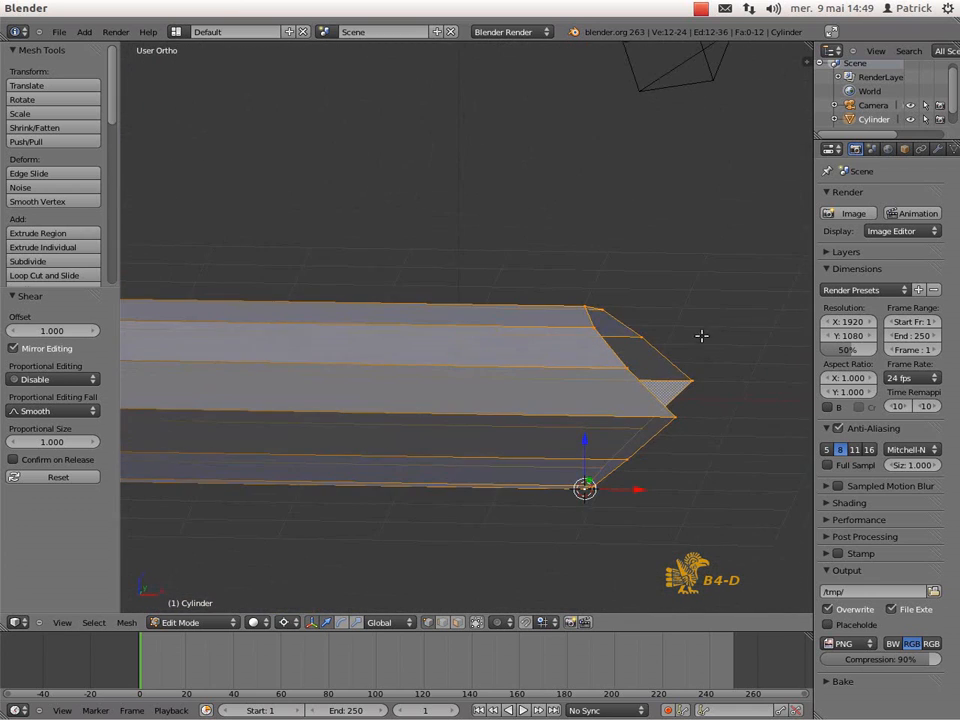
key(KP_1)
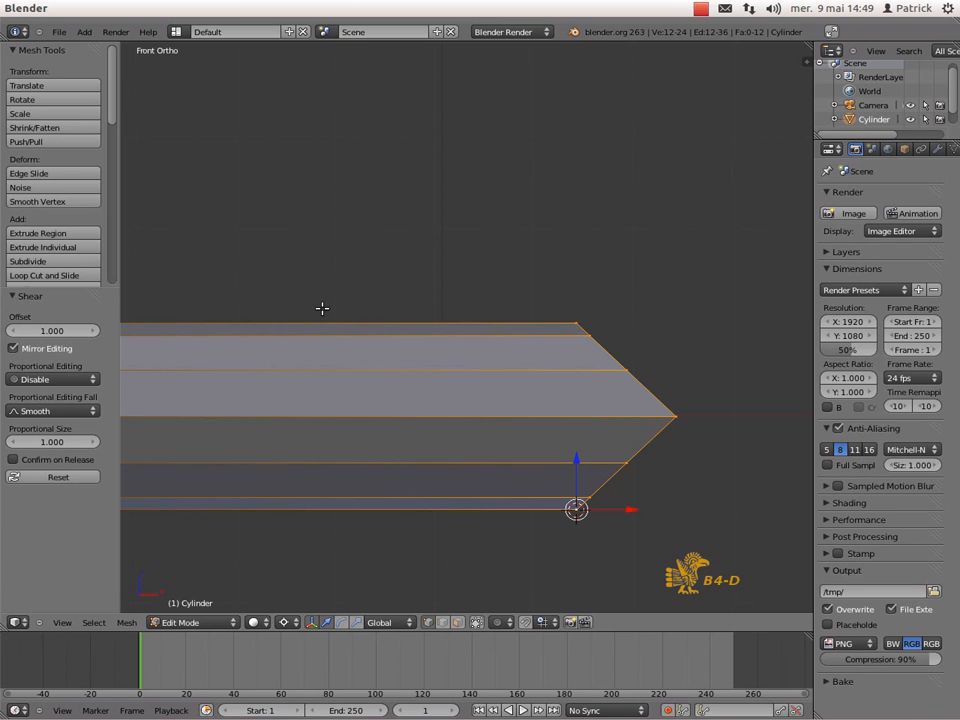
- Box-select all vertices of the unsheared cylinder's positive X end
key(Escape)
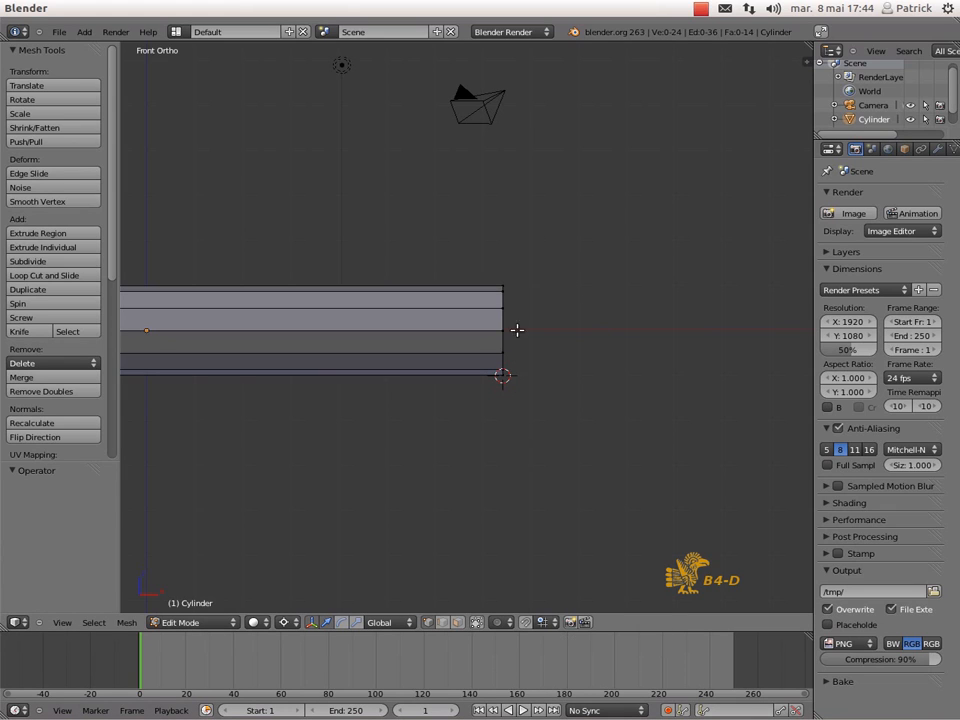
key(b)
drag(484, 240, 542, 420)
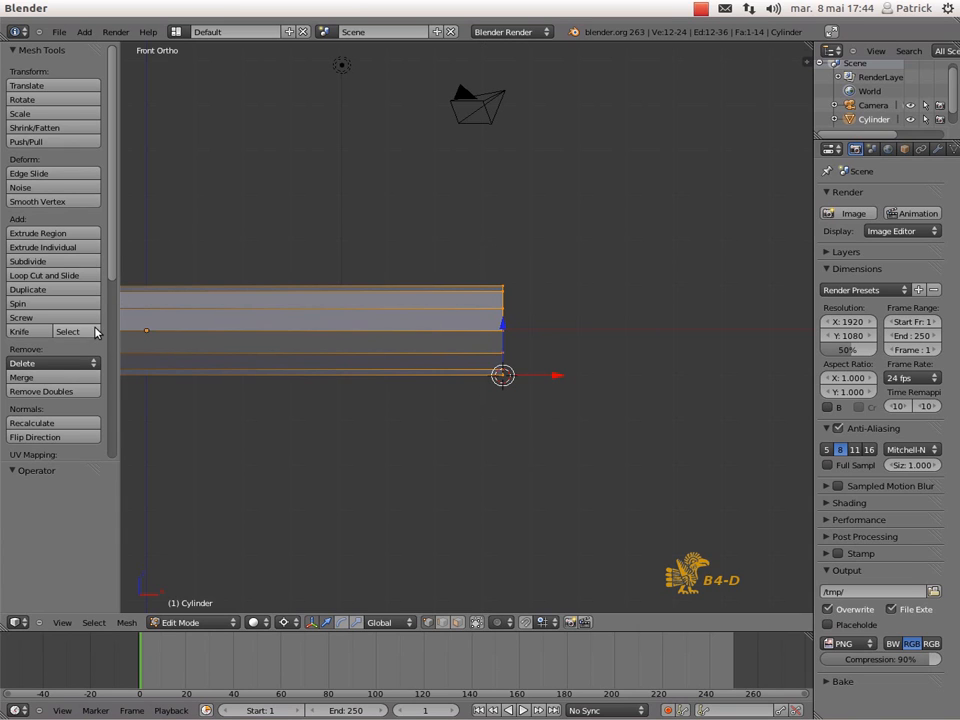
- Switch to galculator, compute the tangent of 30 degrees, and minimize the calculator
mouse_move(2, 222)
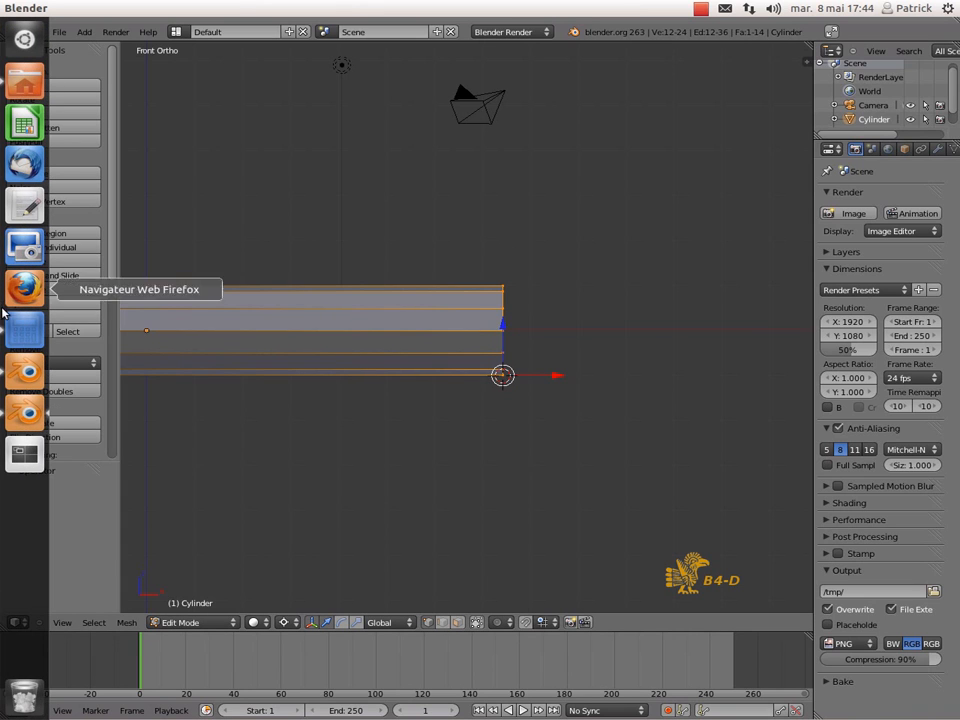
click(28, 326)
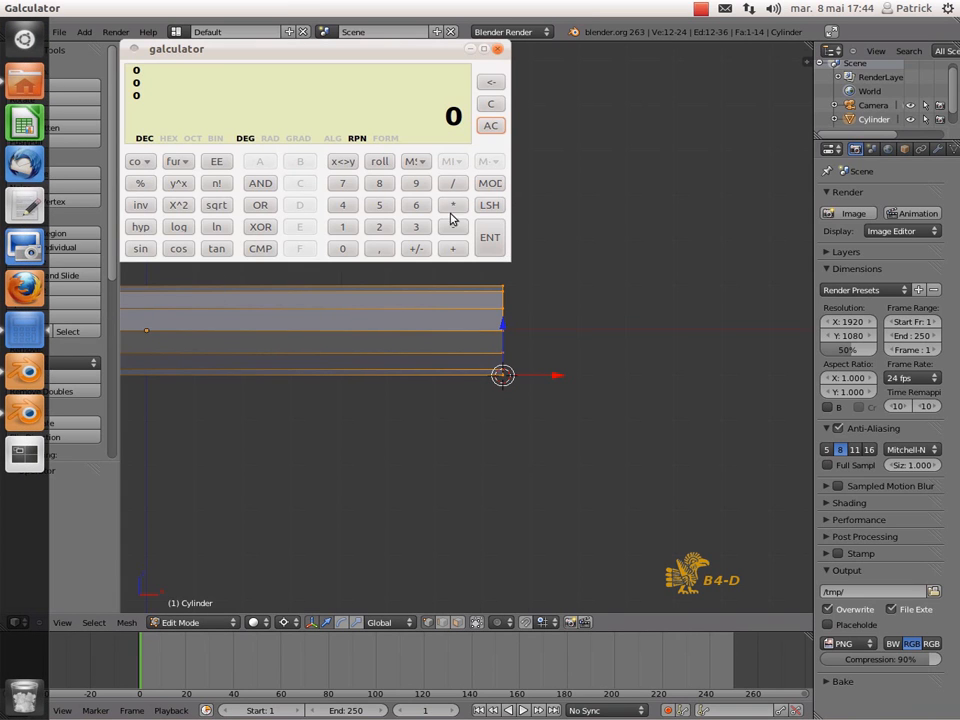
click(418, 228)
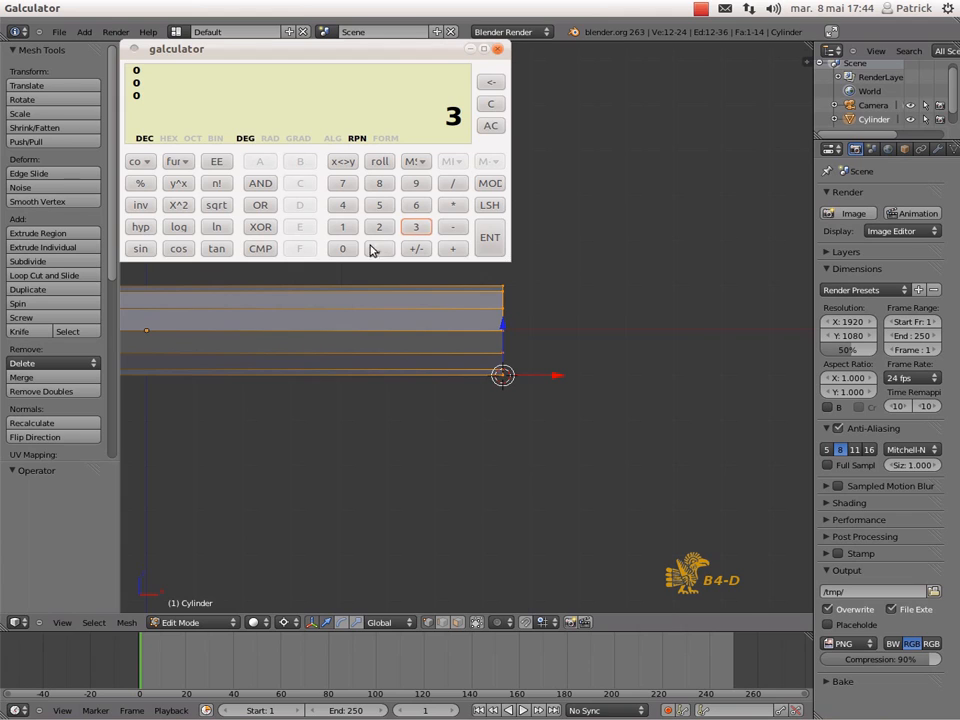
click(342, 249)
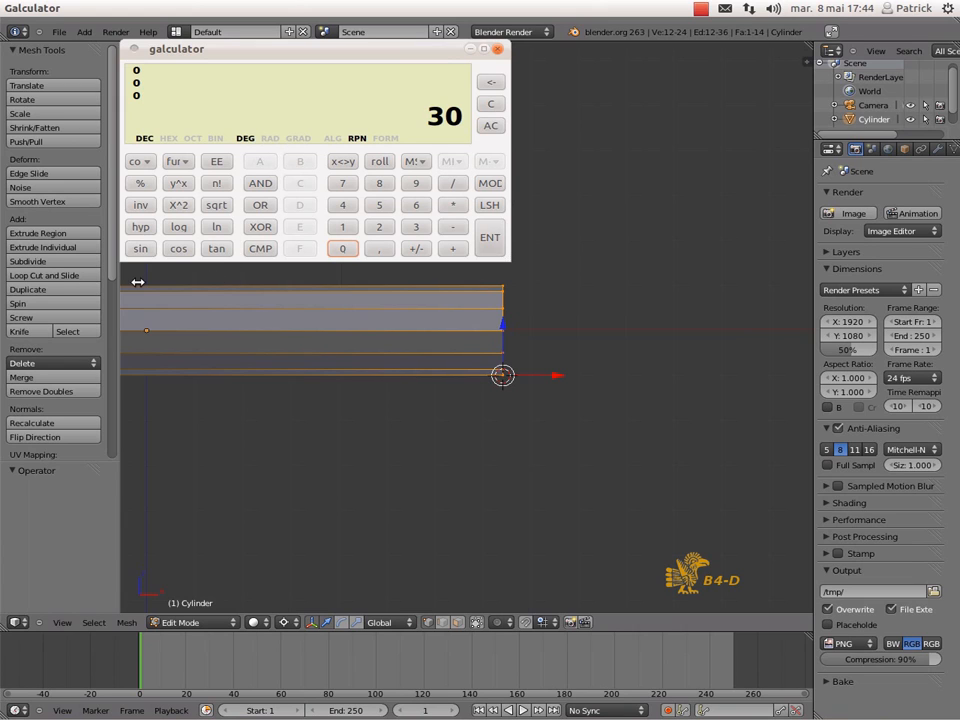
click(216, 249)
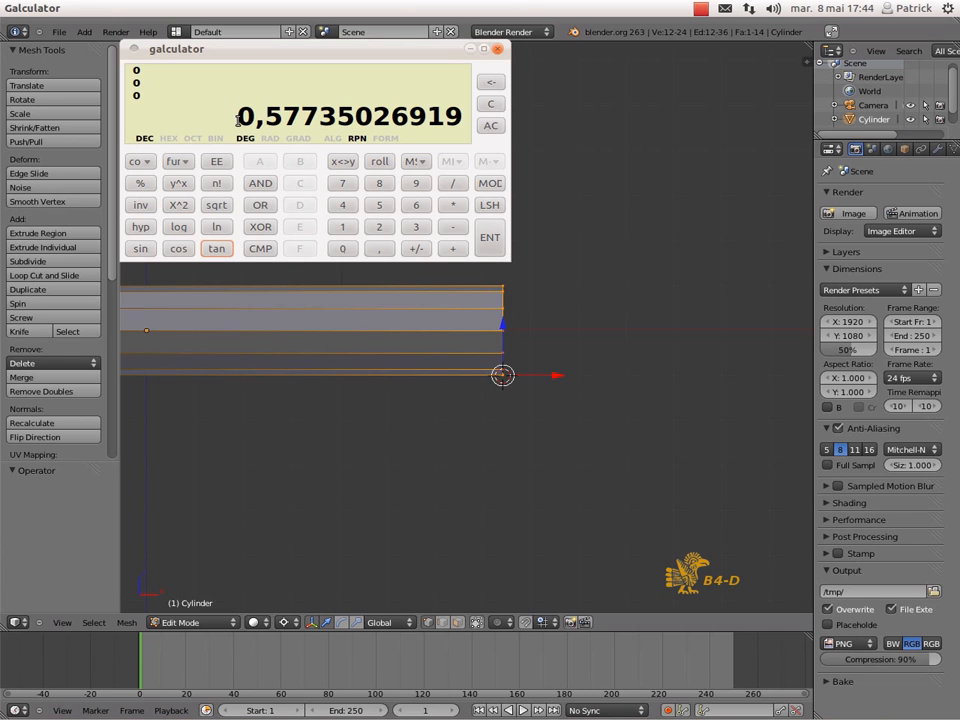
click(471, 50)
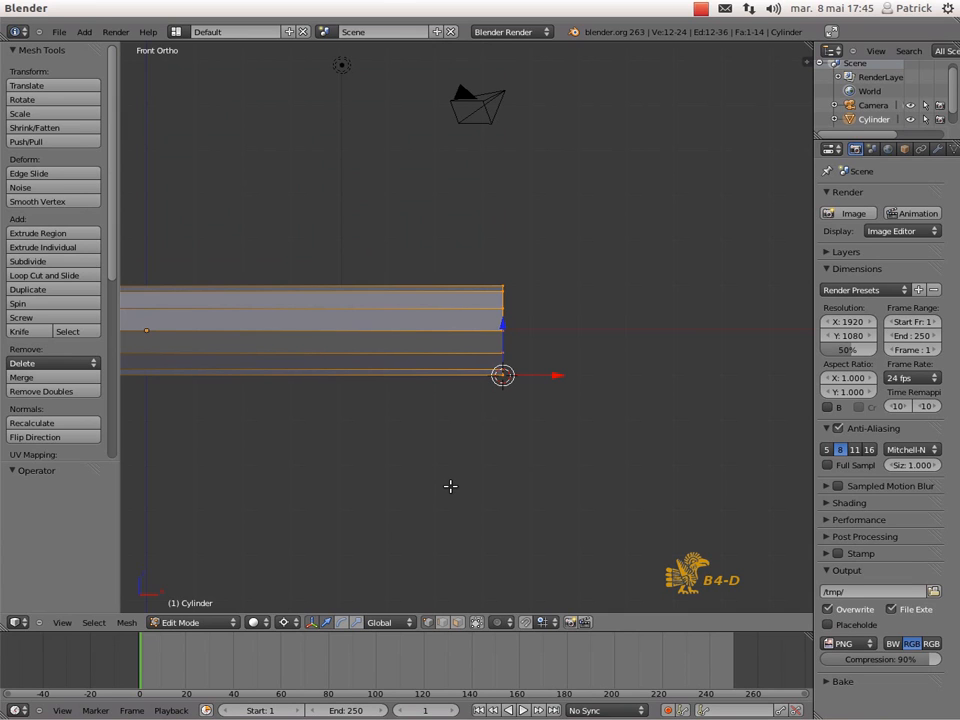
- Shear the selected end ring around the 3D cursor with an offset of 0.577
key(ctrl+alt+shift+s)
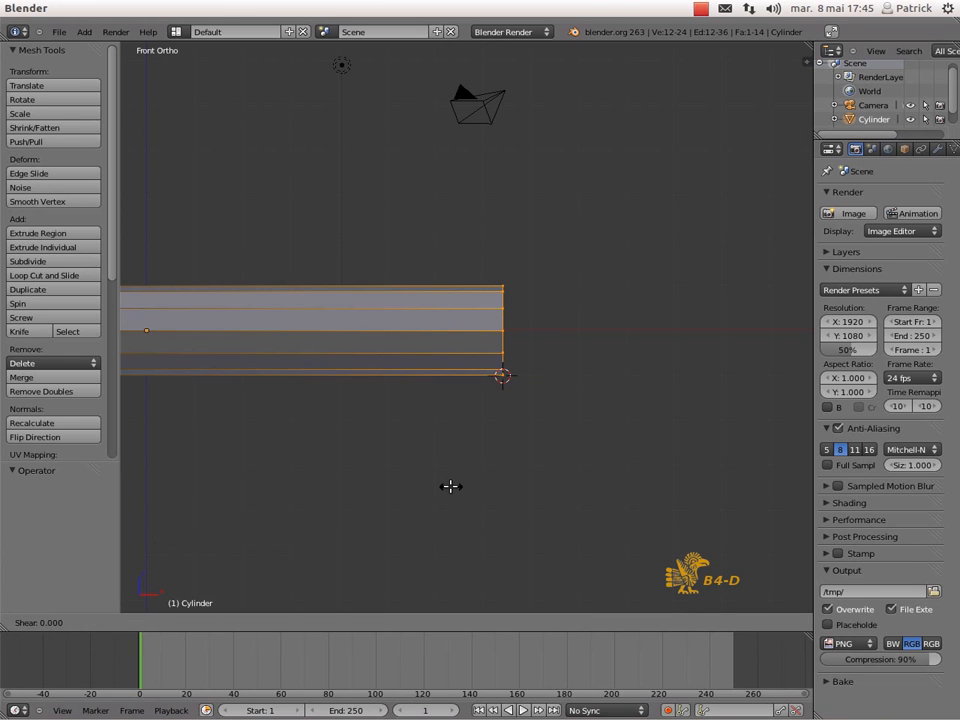
text(0.5)
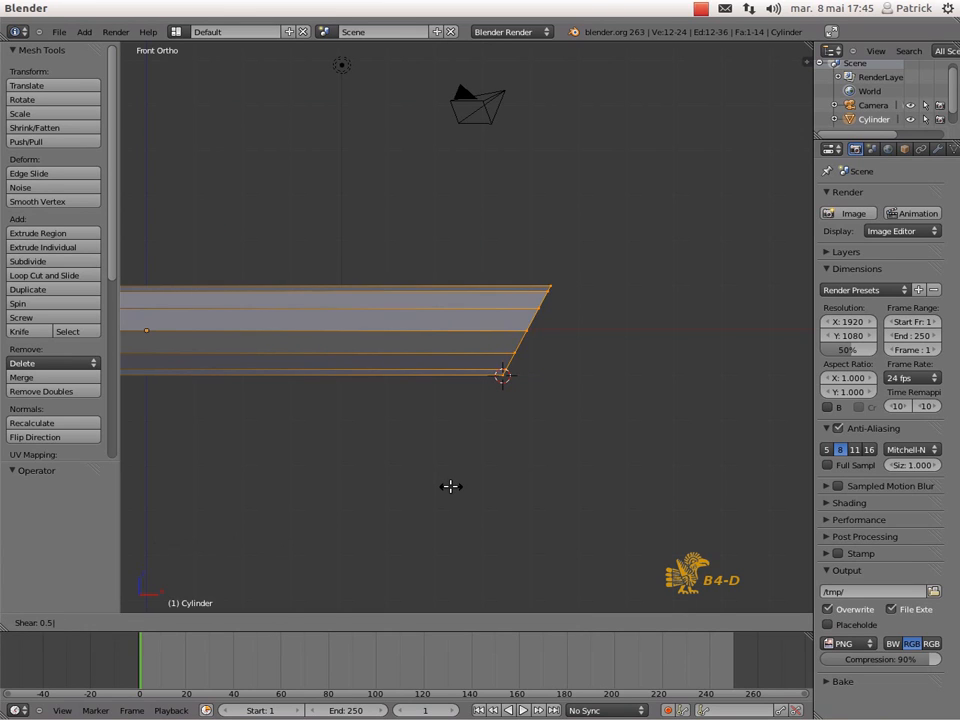
text(77)
key(Return)
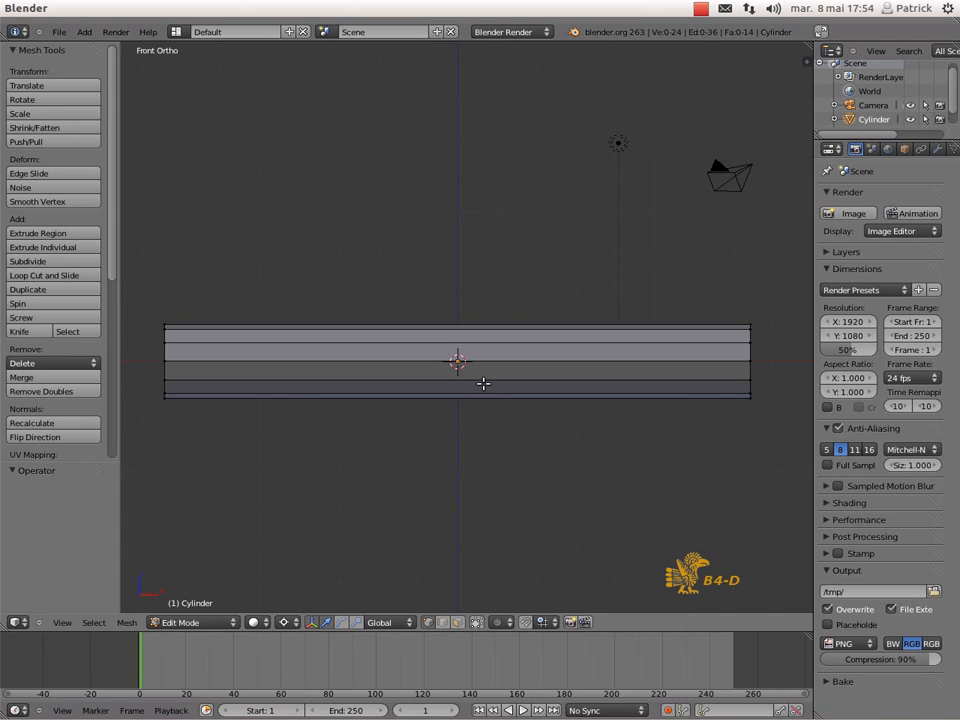
- Add one edge loop around the middle of the unsheared cylinder with Loop Cut and Slide, keeping it centred
key(ctrl+r)
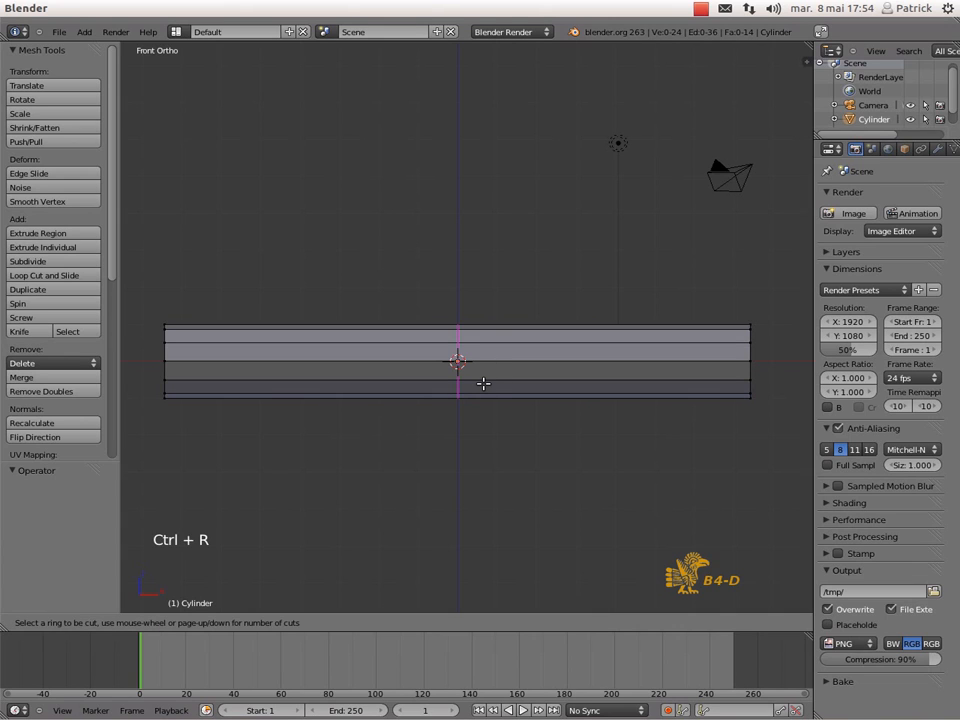
click(483, 383)
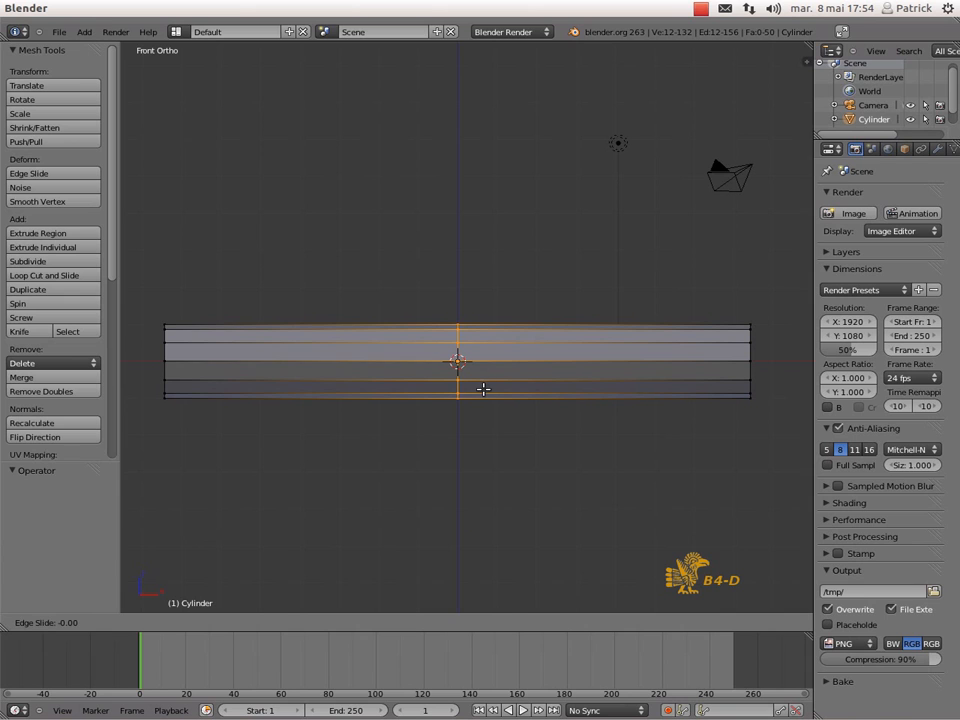
click(483, 389)
scroll(501, 341, up, 7)
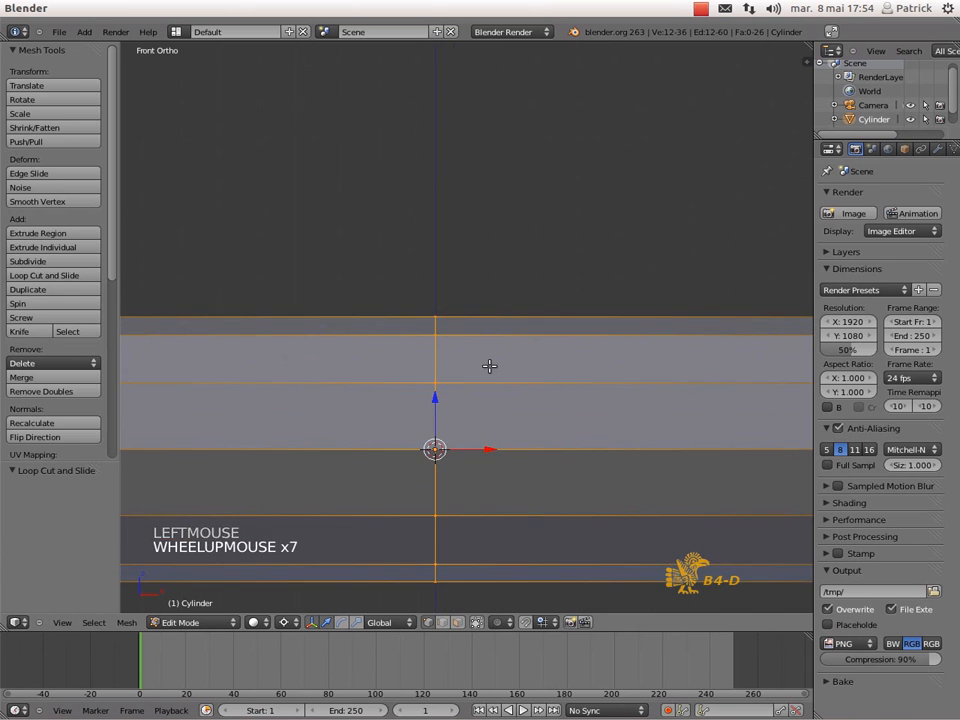
scroll(489, 366, up, 4)
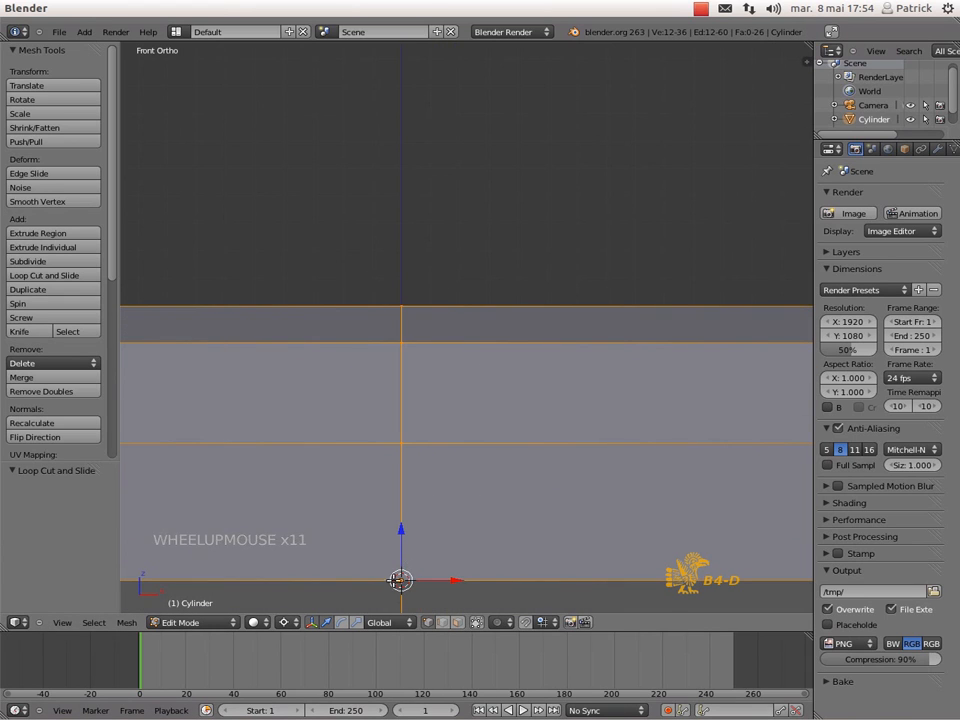
mouse_move(514, 564)
middle_down()
mouse_move(463, 544)
mouse_move(484, 527)
mouse_move(506, 543)
middle_up()
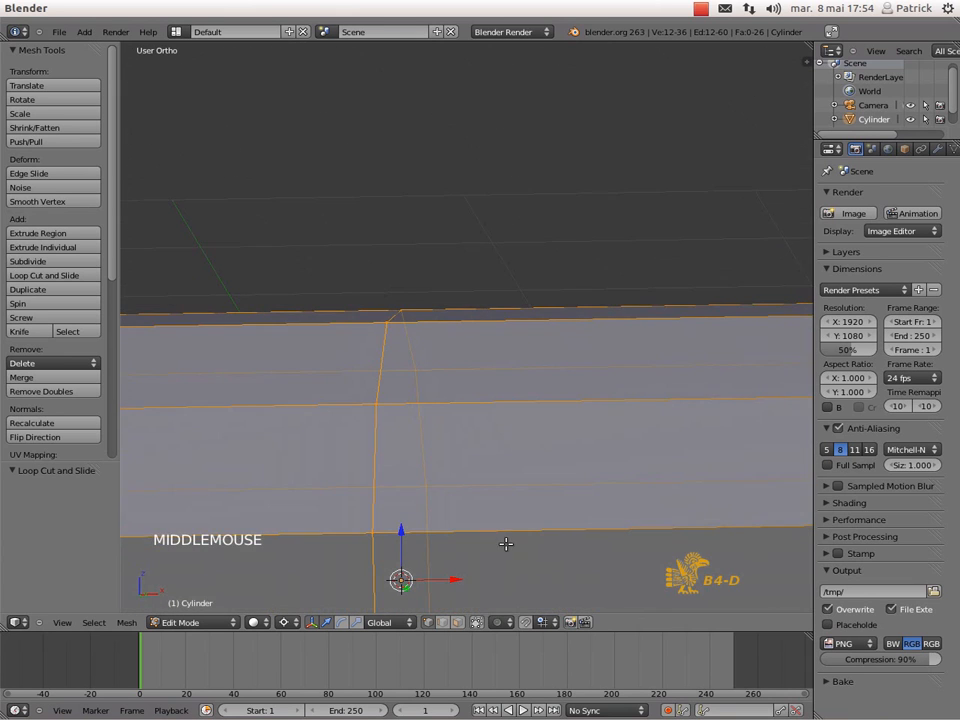
key(KP_1)
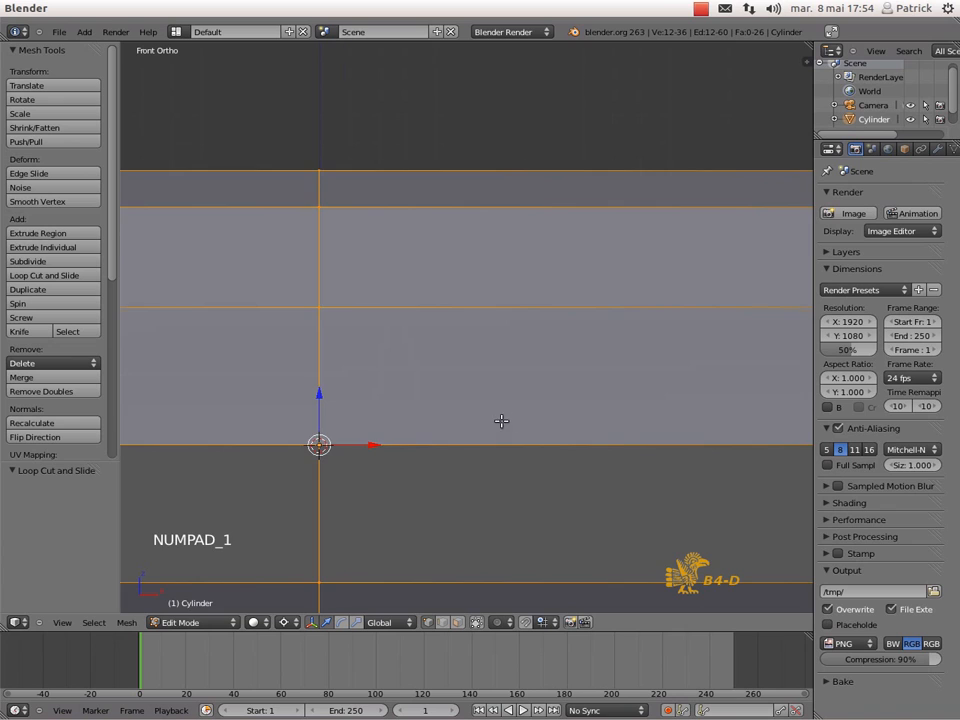
scroll(497, 418, down, 3)
scroll(374, 268, down, 2)
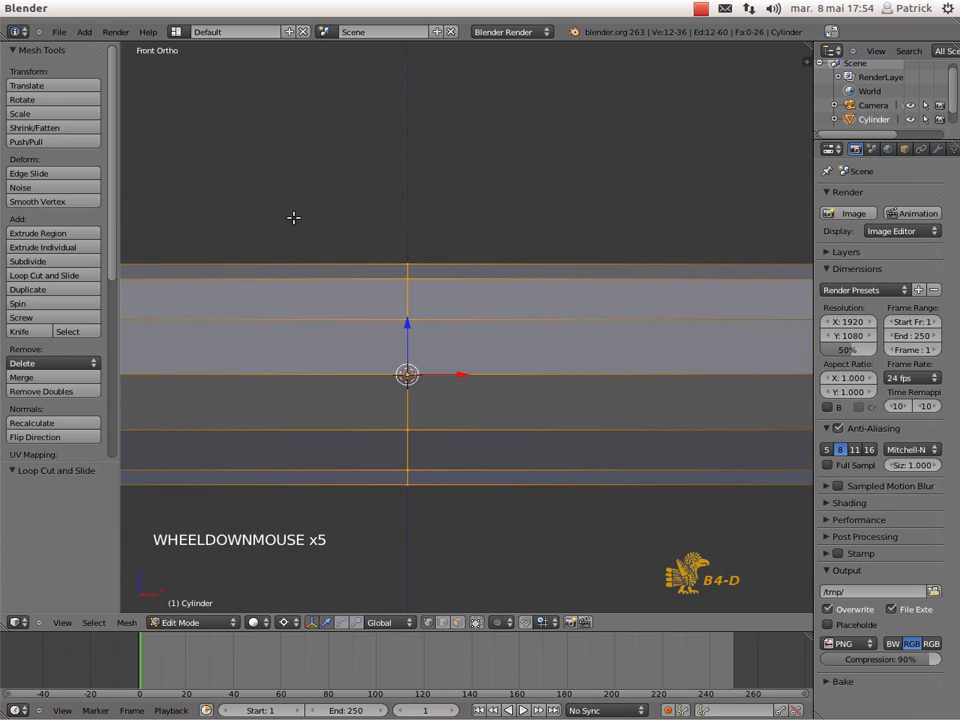
- Box-select the upper half of the cylinder's central edge loop and rip it, leaving the ripped vertices in place
key(a)
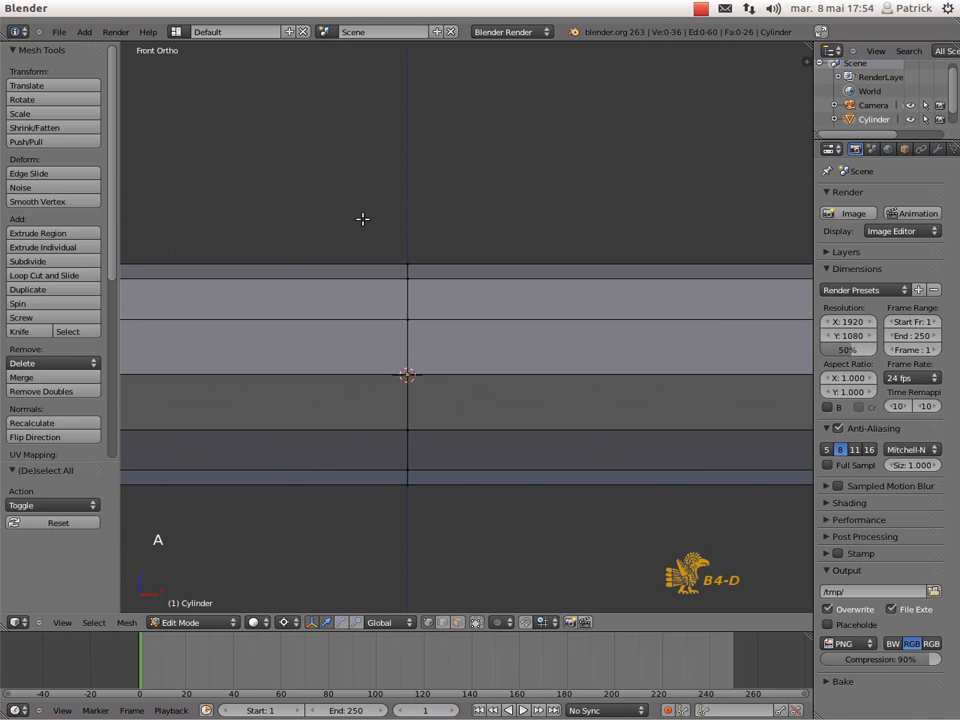
key(b)
drag(363, 219, 463, 395)
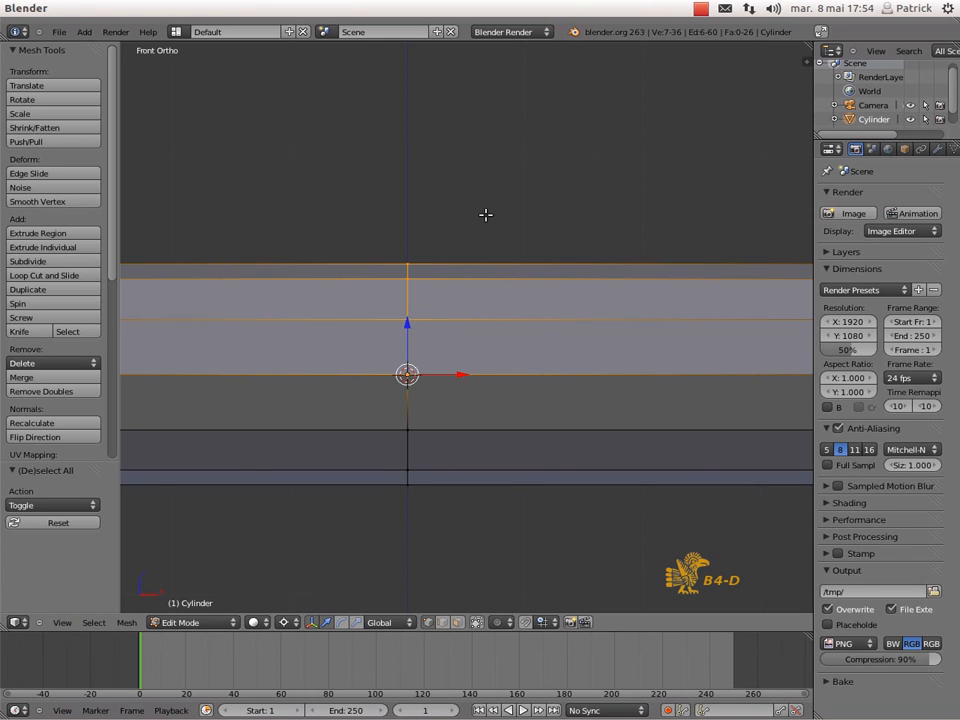
key(v)
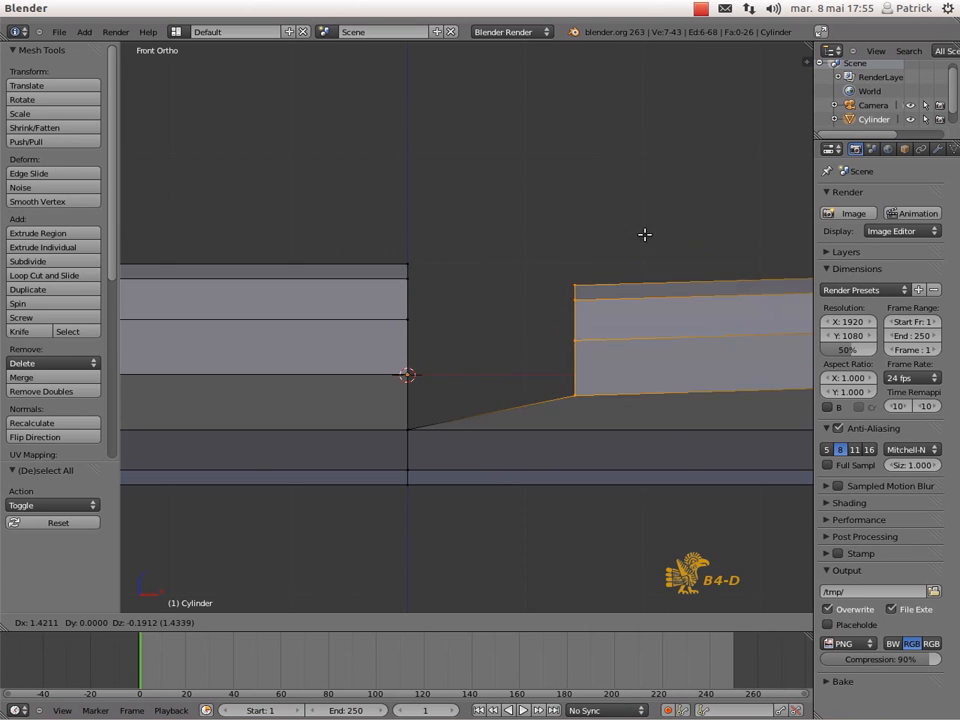
right_click(640, 184)
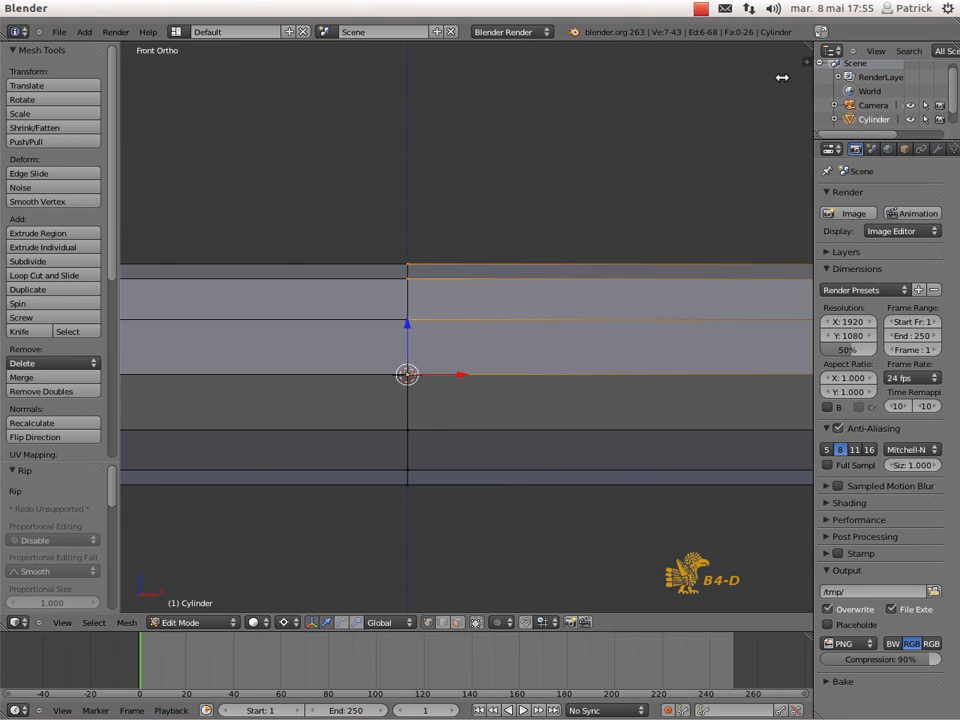
click(701, 14)
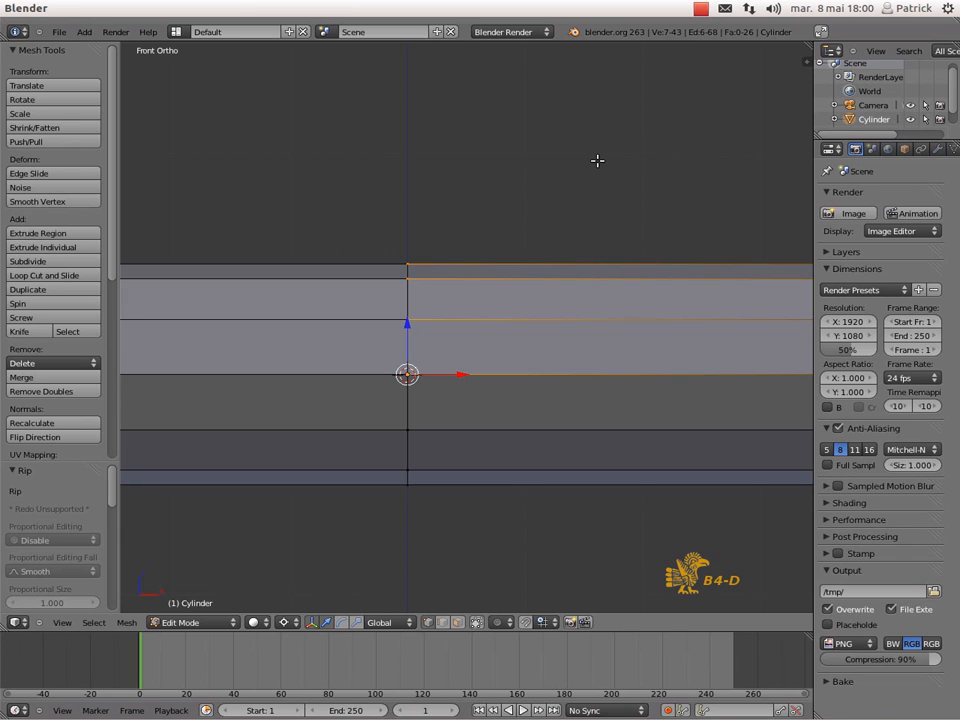
- Shear the ripped upper edge on the positive X side around the 3D cursor with an offset of 1
key(ctrl+alt+shift+s)
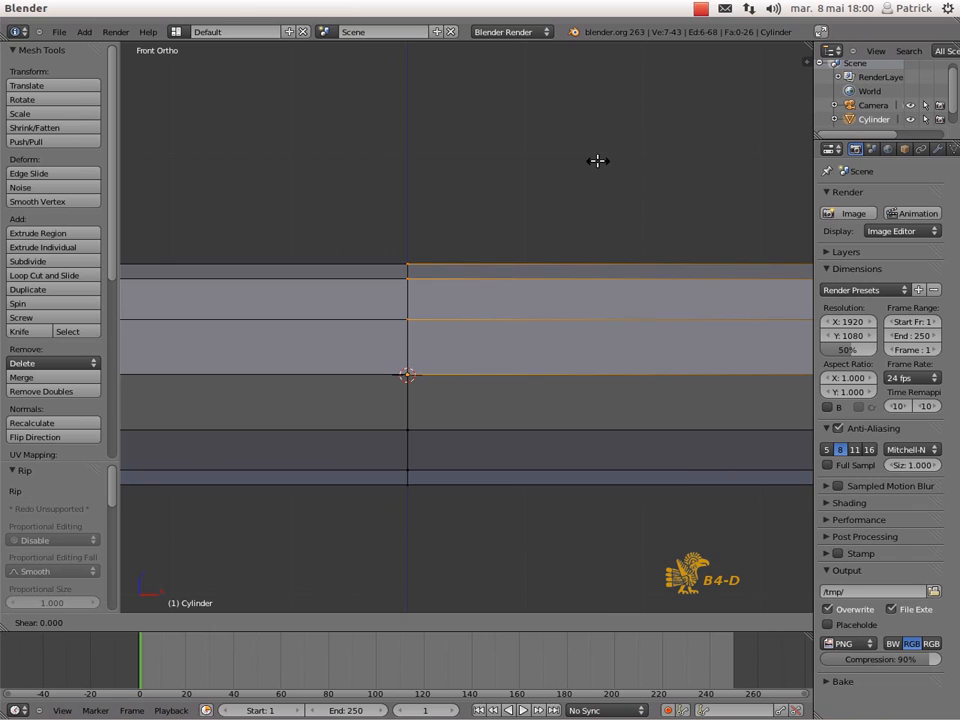
text(1)
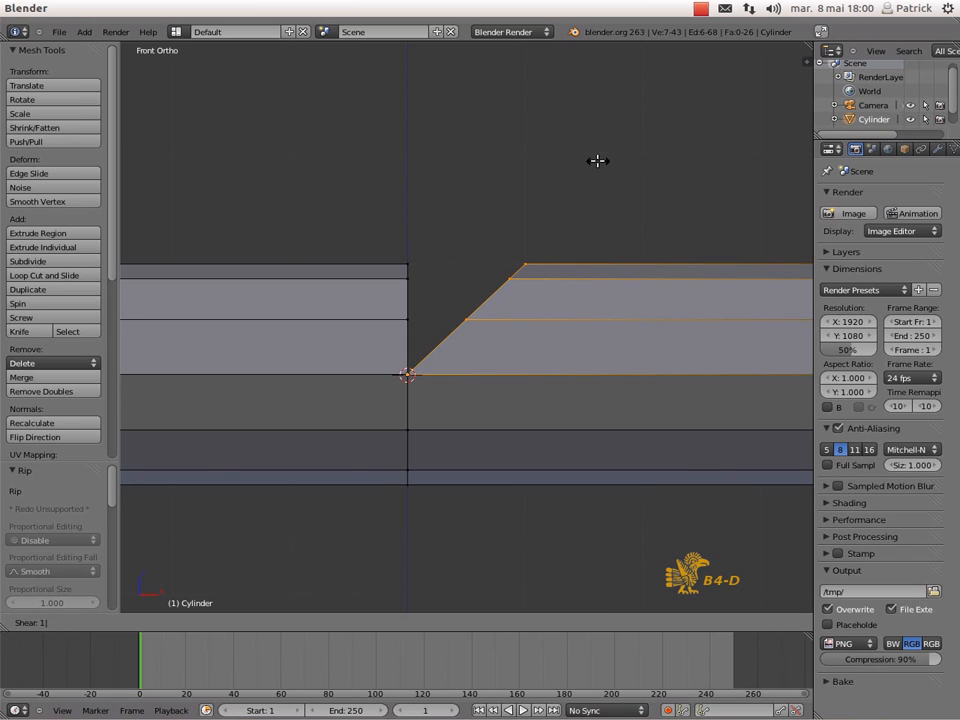
key(Return)
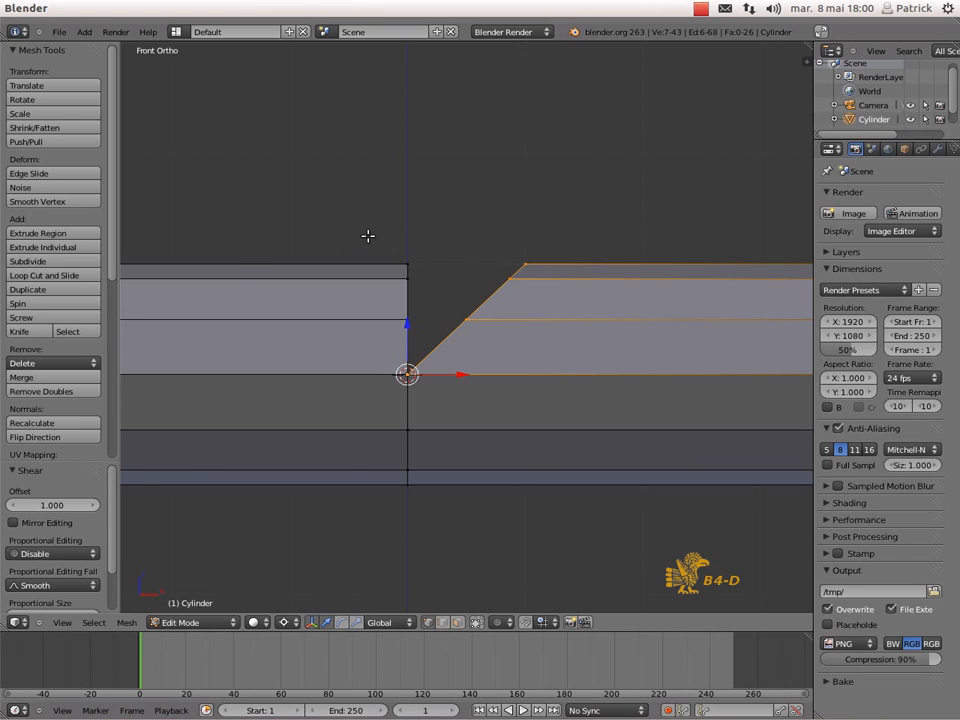
- Select only the upper central edge on the negative X side and shear it with an offset of -1
key(a)
key(b)
drag(368, 237, 407, 382)
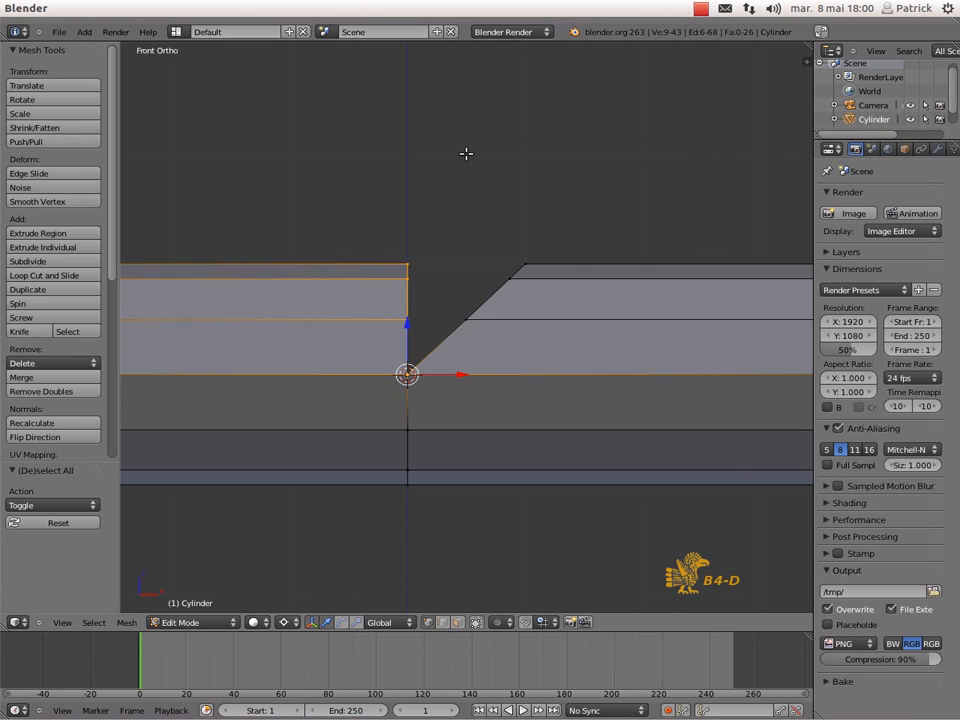
key(ctrl+alt+shift+s)
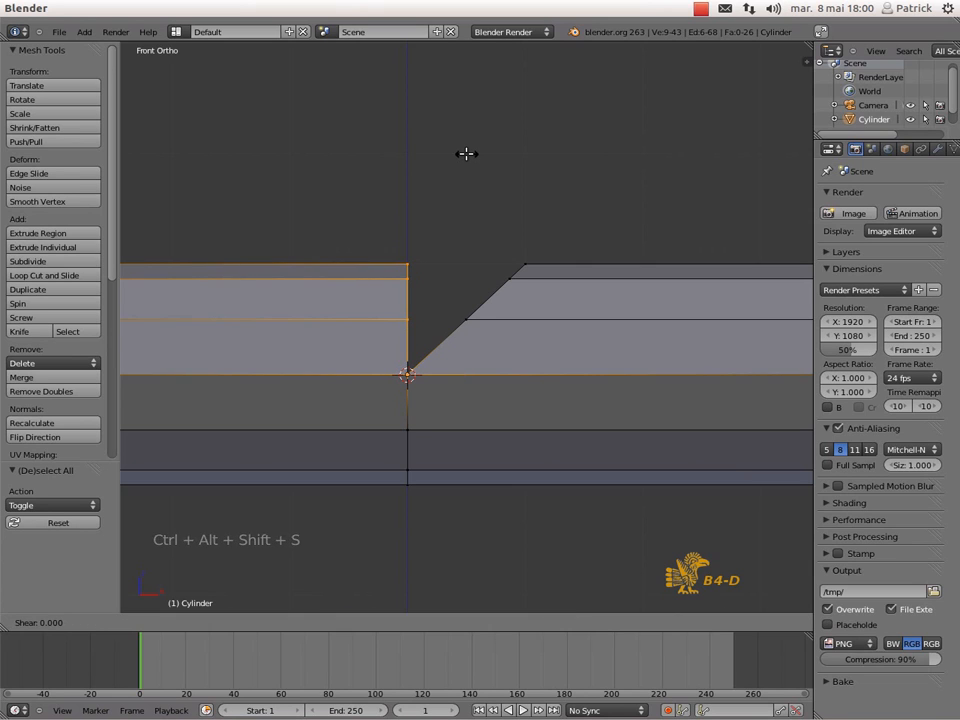
text(0)
text(-1)
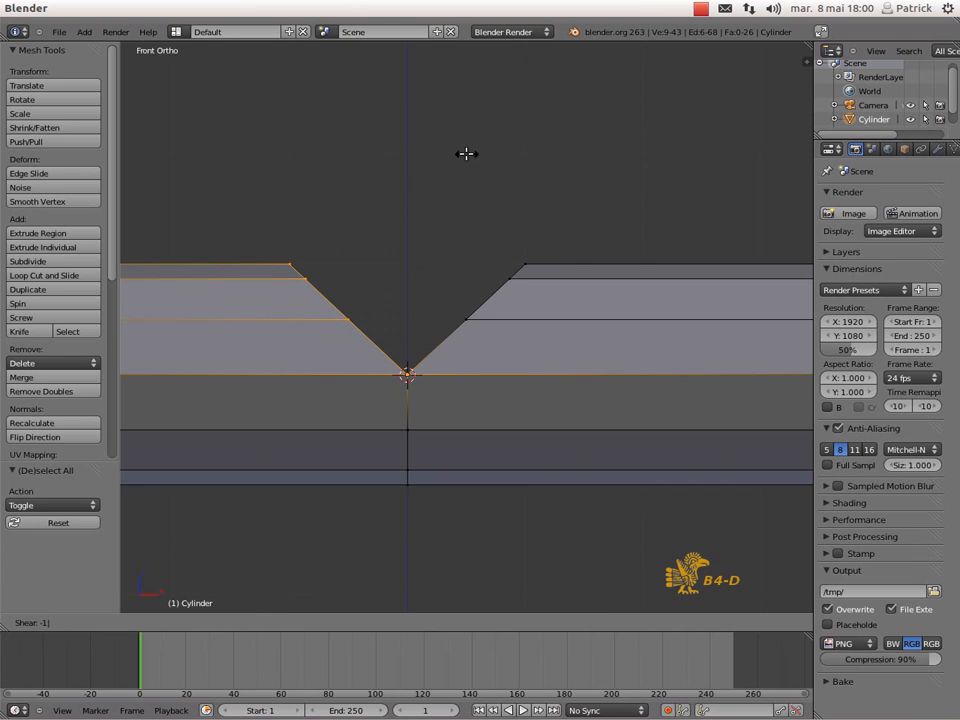
key(Return)
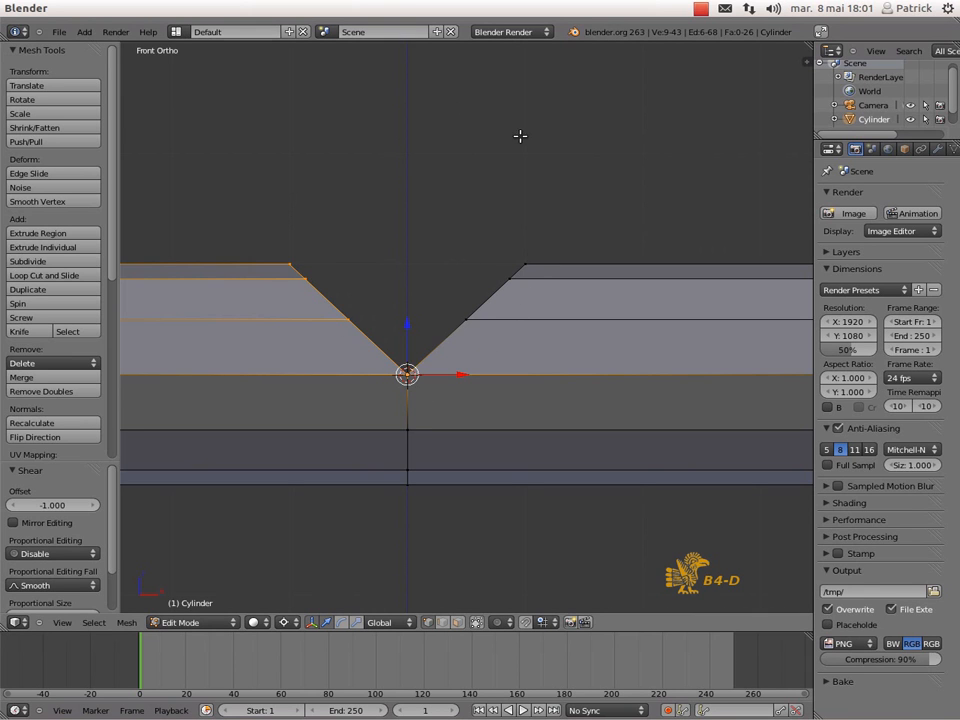
- Add the other sheared edge to the selection, extrude the V-shaped opening and move the extrusion about 4.85 units up along Z
middle_drag(528, 231, 191, 340)
key(KP_1)
scroll(193, 338, down, 3)
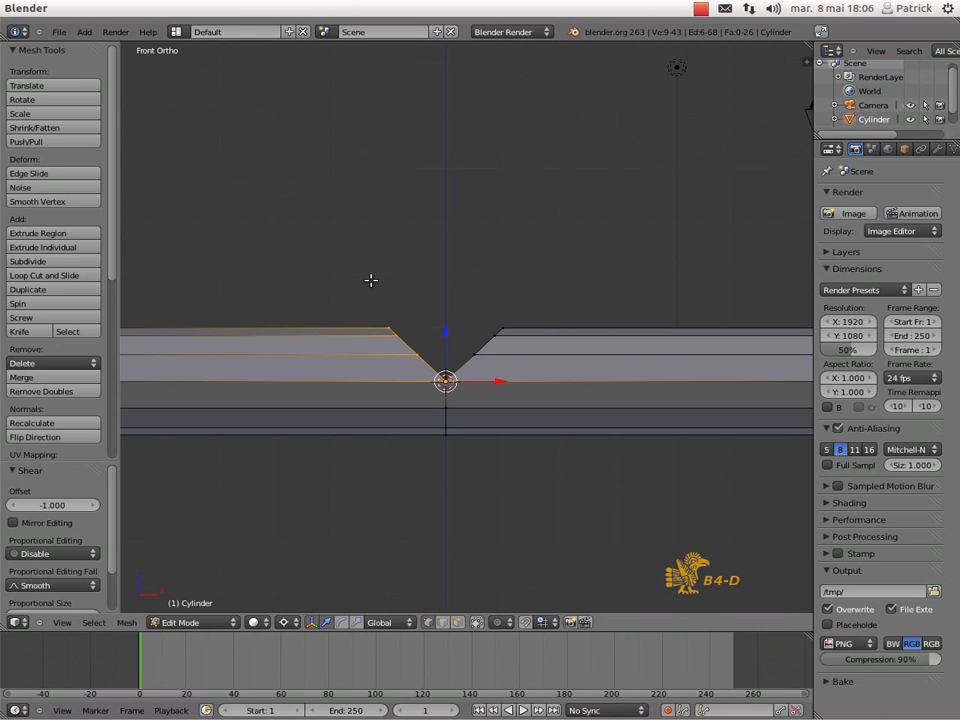
key(b)
drag(371, 280, 514, 387)
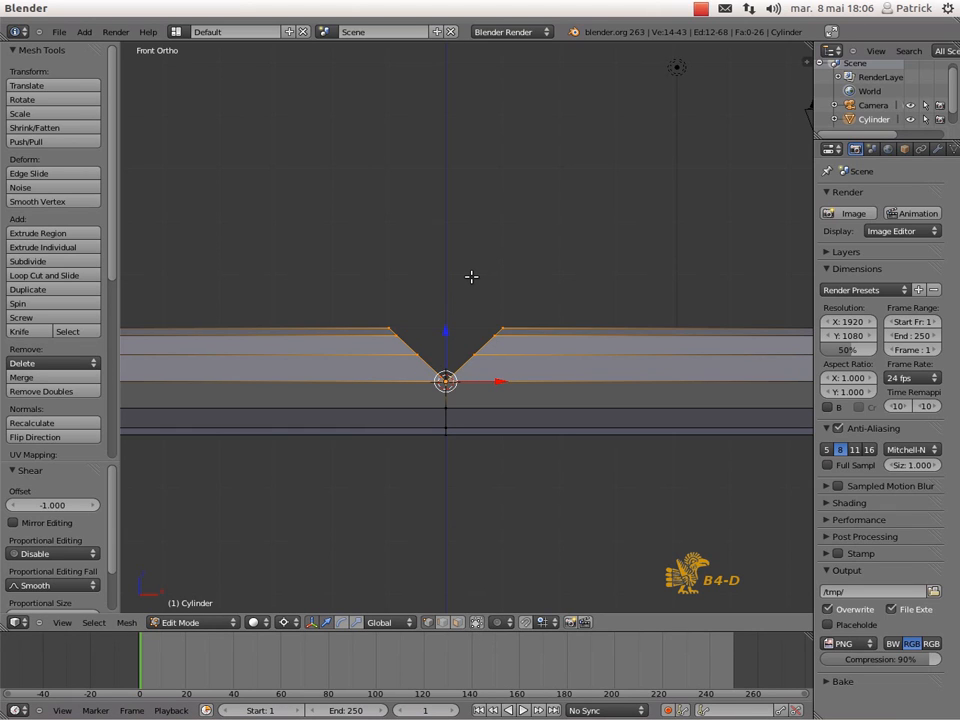
key(e)
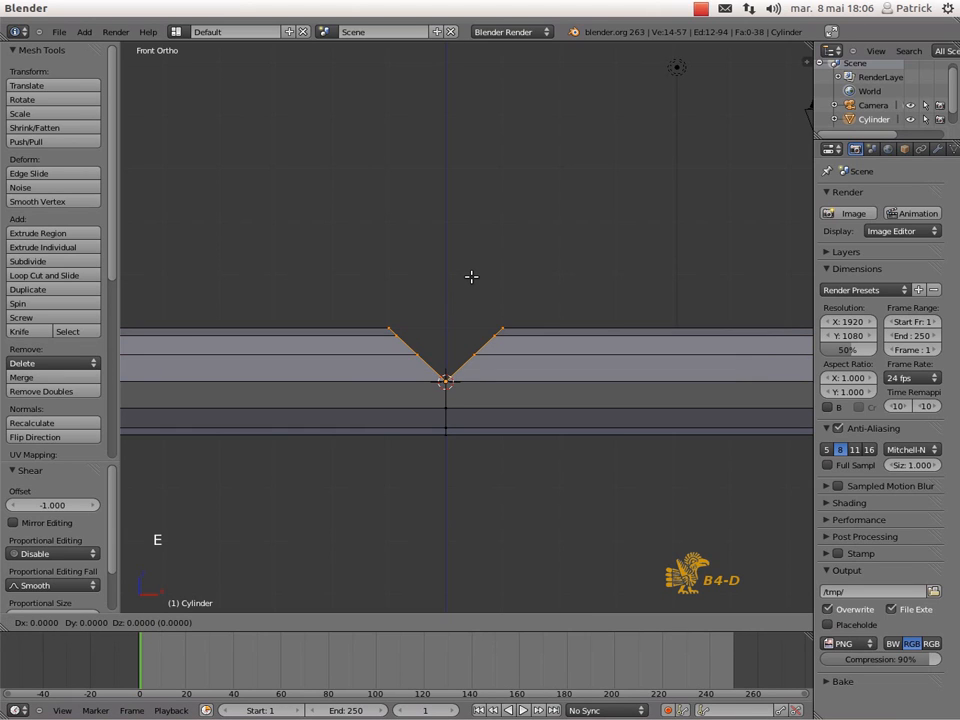
click(471, 276)
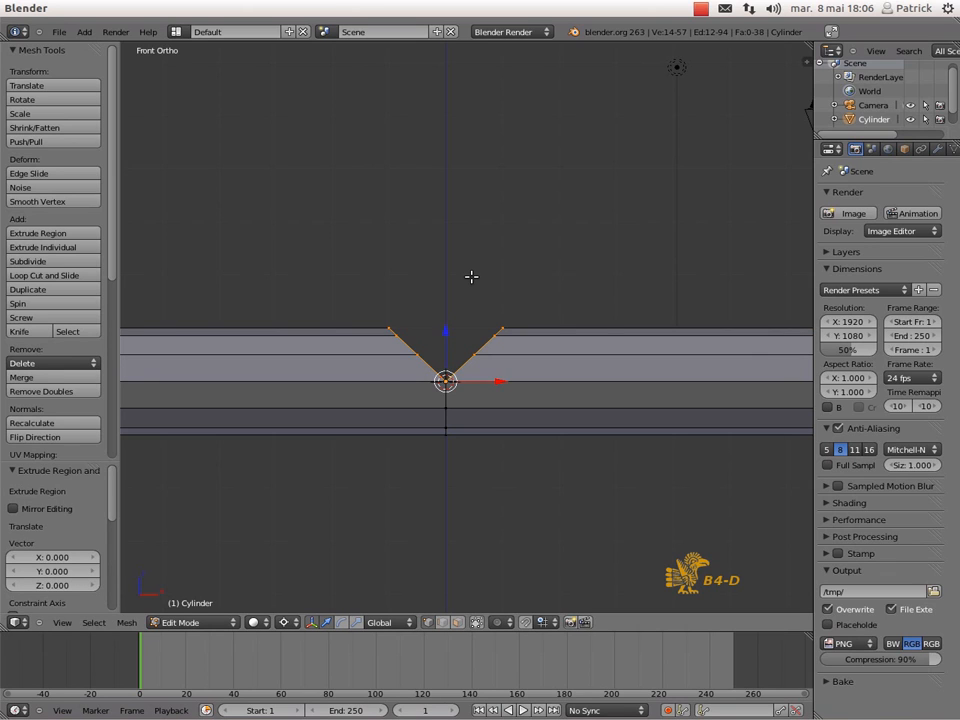
drag(444, 328, 450, 71)
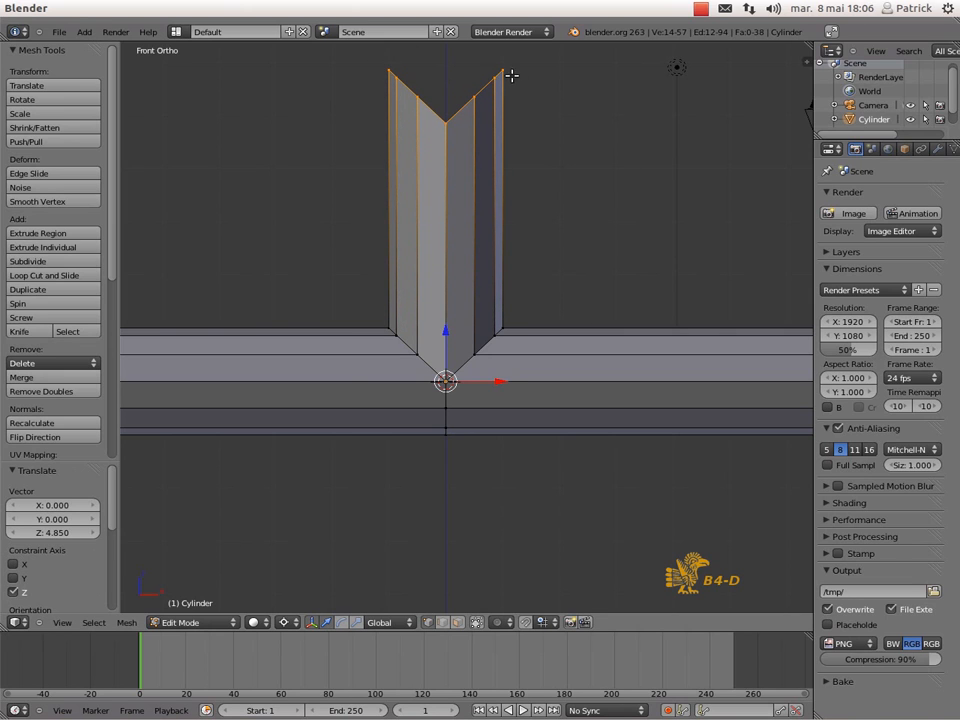
- Set the pivot to Median Point and flatten the extruded branch's upper end by scaling it to 0 along Z
click(297, 623)
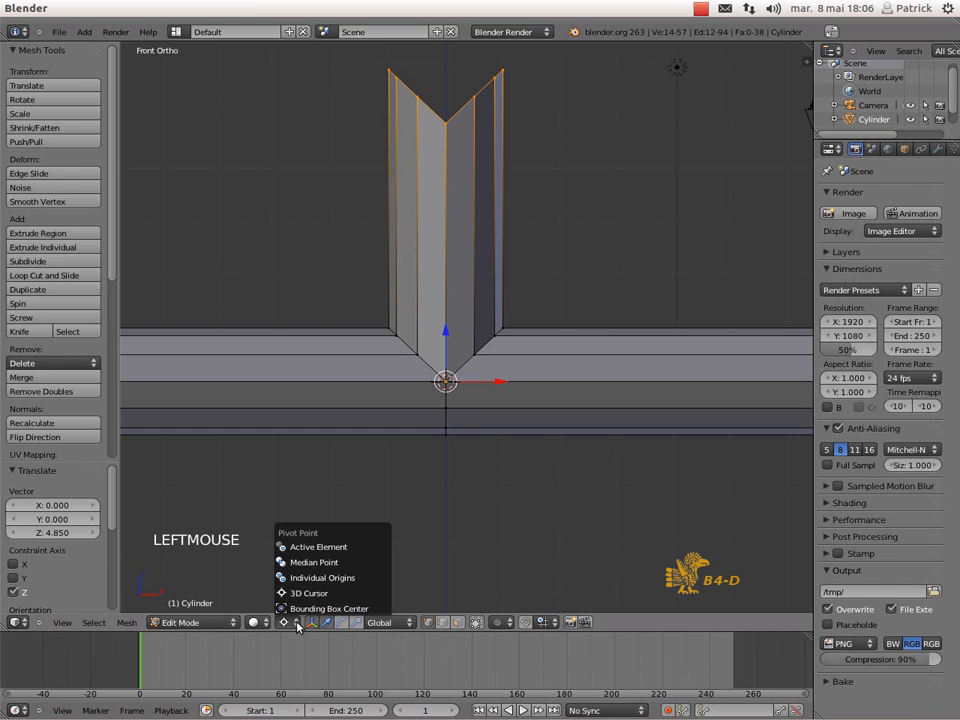
click(301, 563)
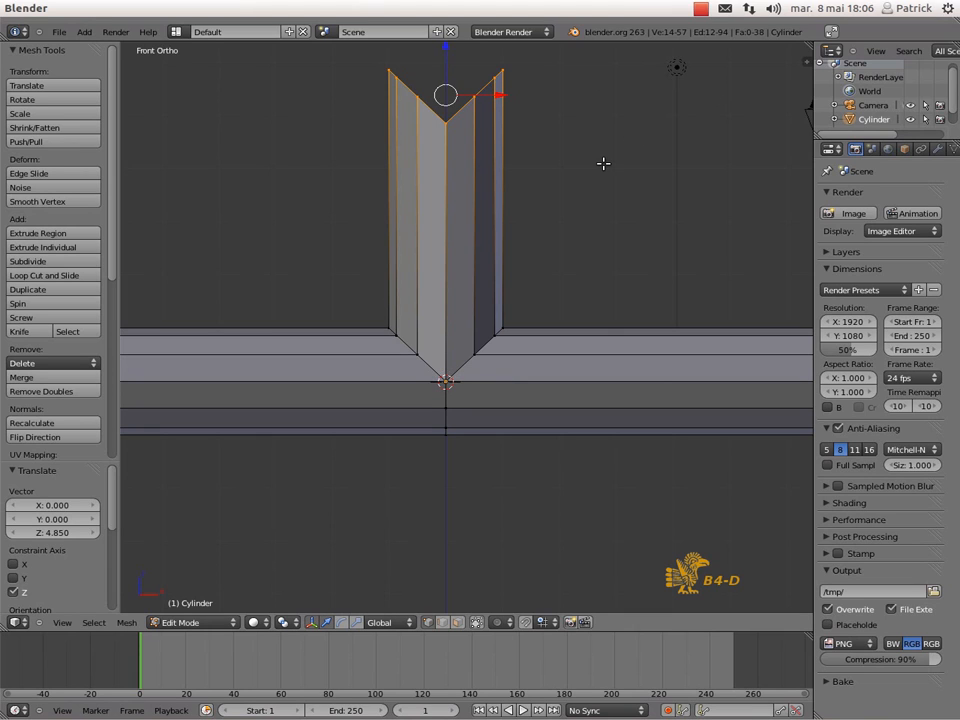
key(s)
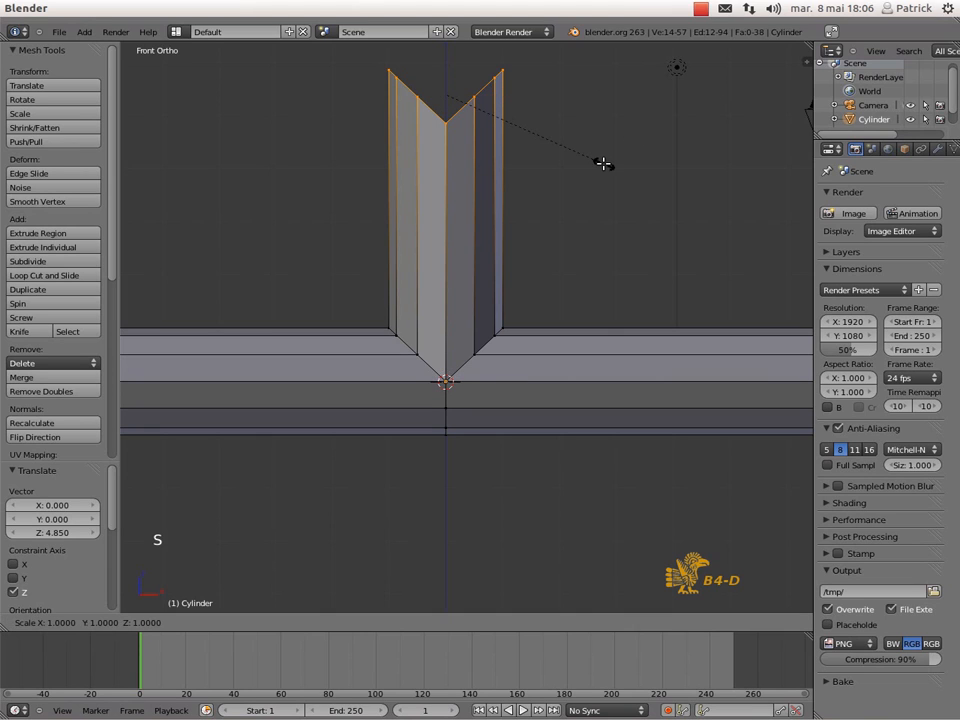
key(z)
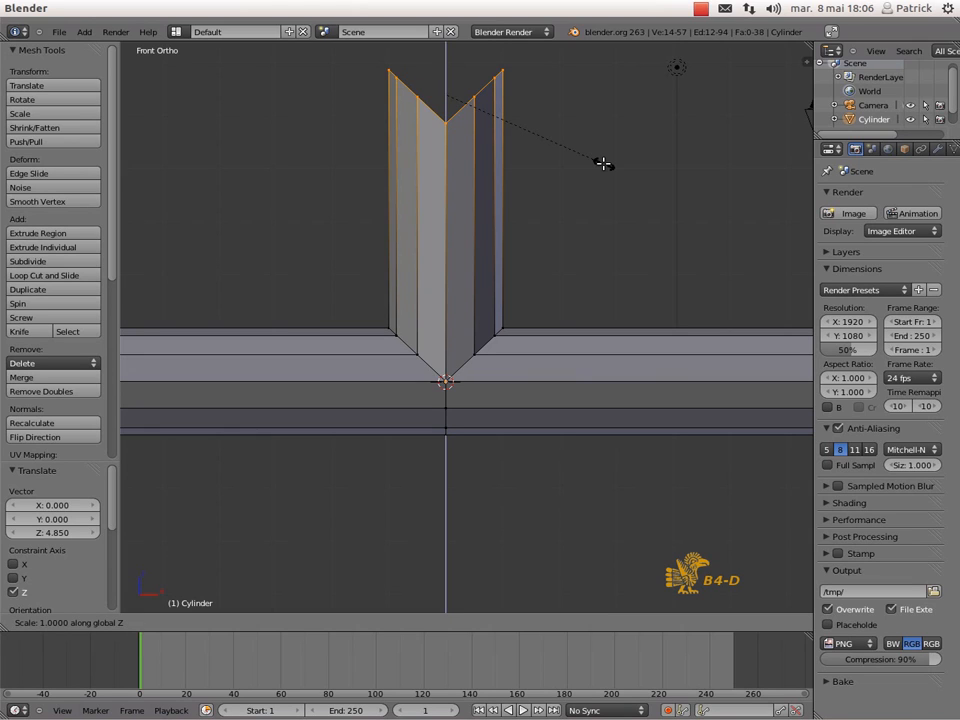
text(0)
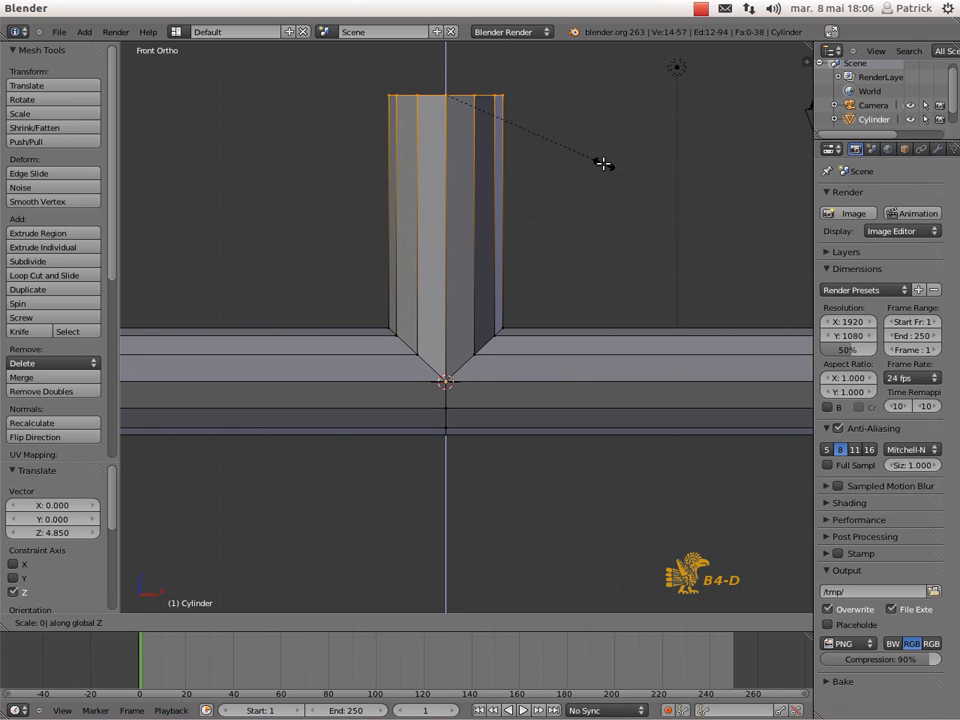
key(Return)
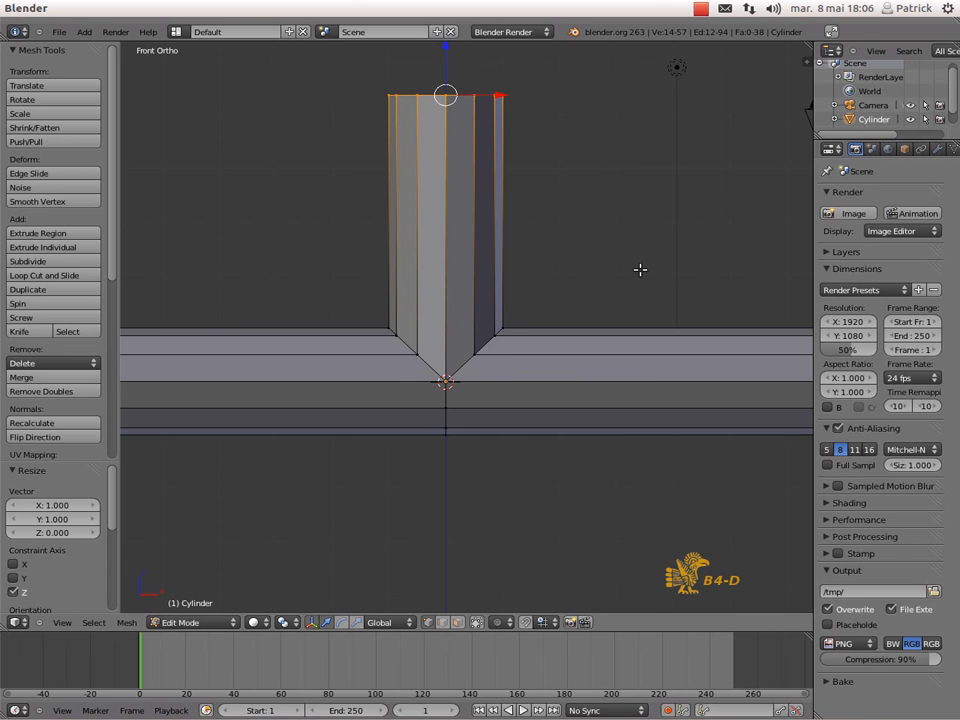
- Return to Object Mode and apply smooth shading to the T-shaped pipe
scroll(746, 231, down, 1)
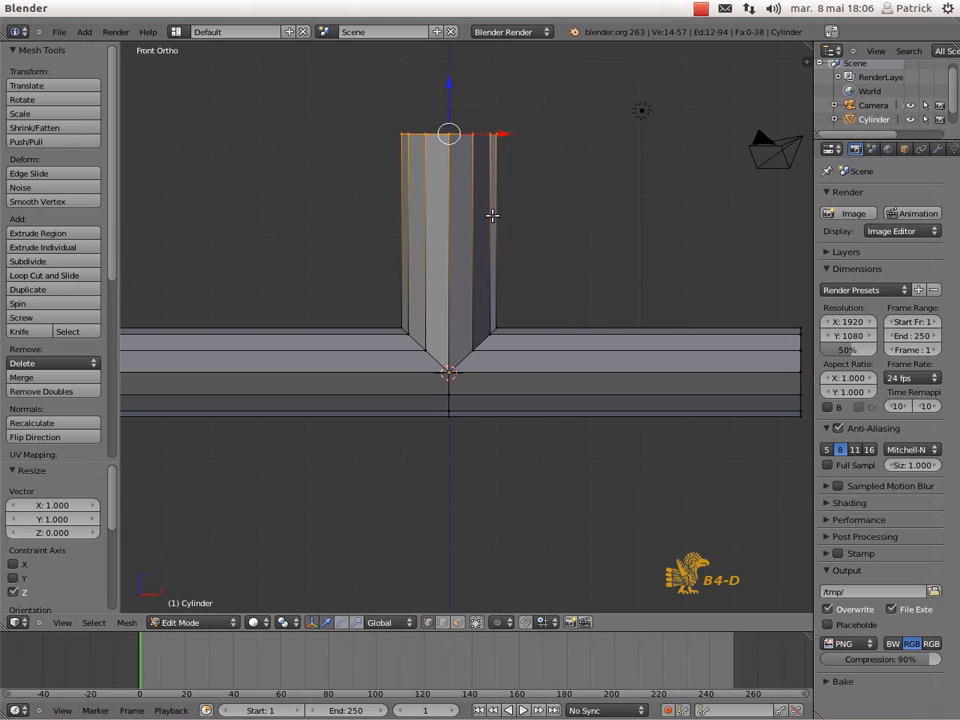
key(Tab)
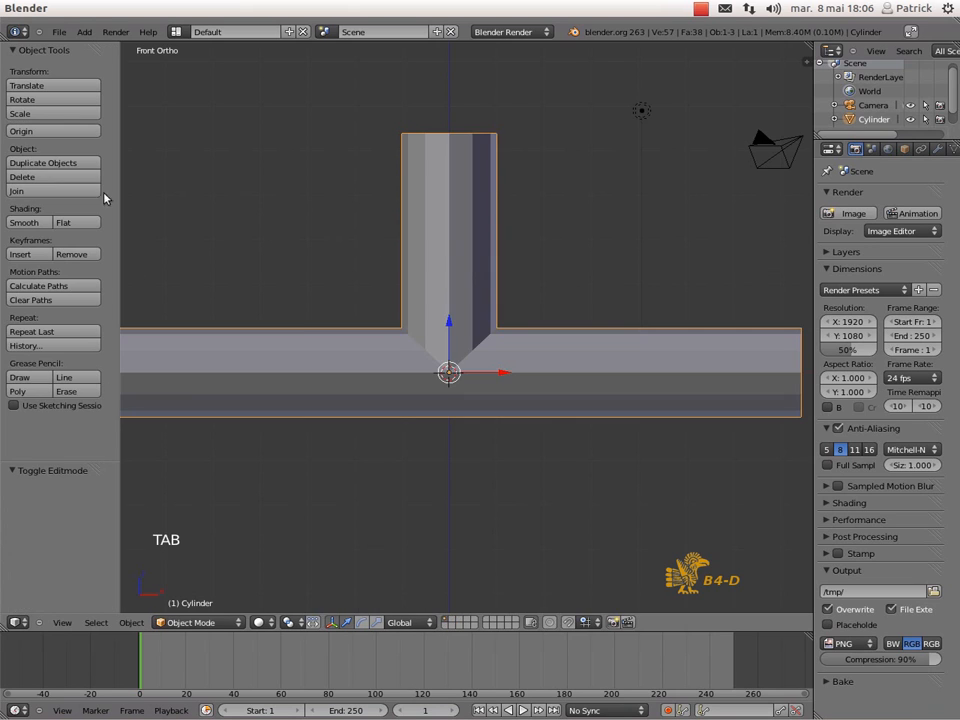
click(30, 222)
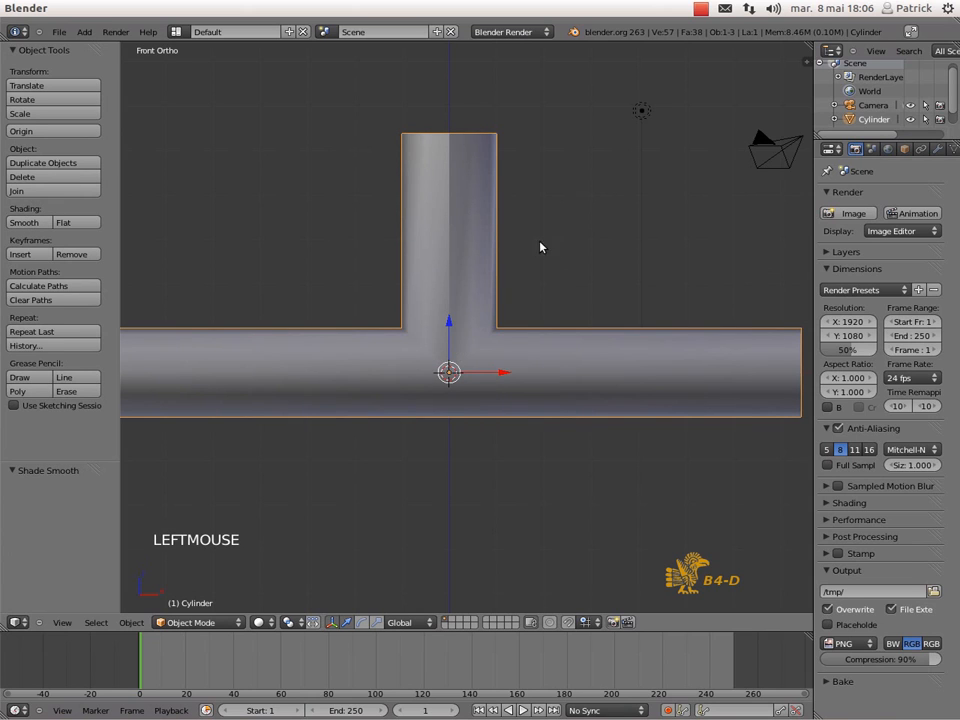
- Select all vertices of the T-shaped pipe in Edit Mode and remove doubles
key(Tab)
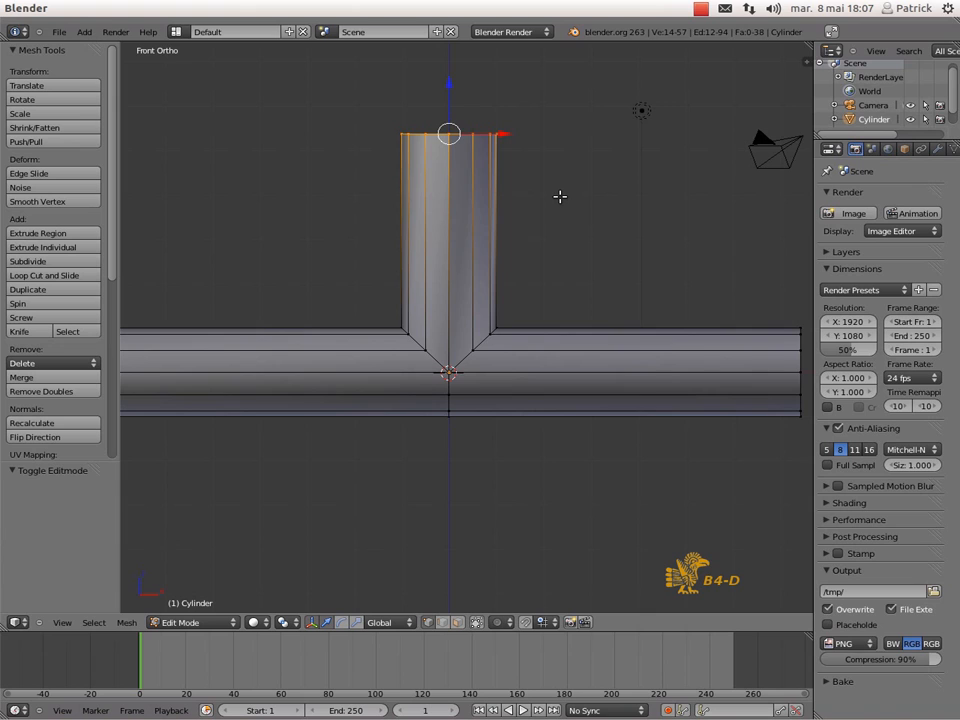
key(a)
key(a)
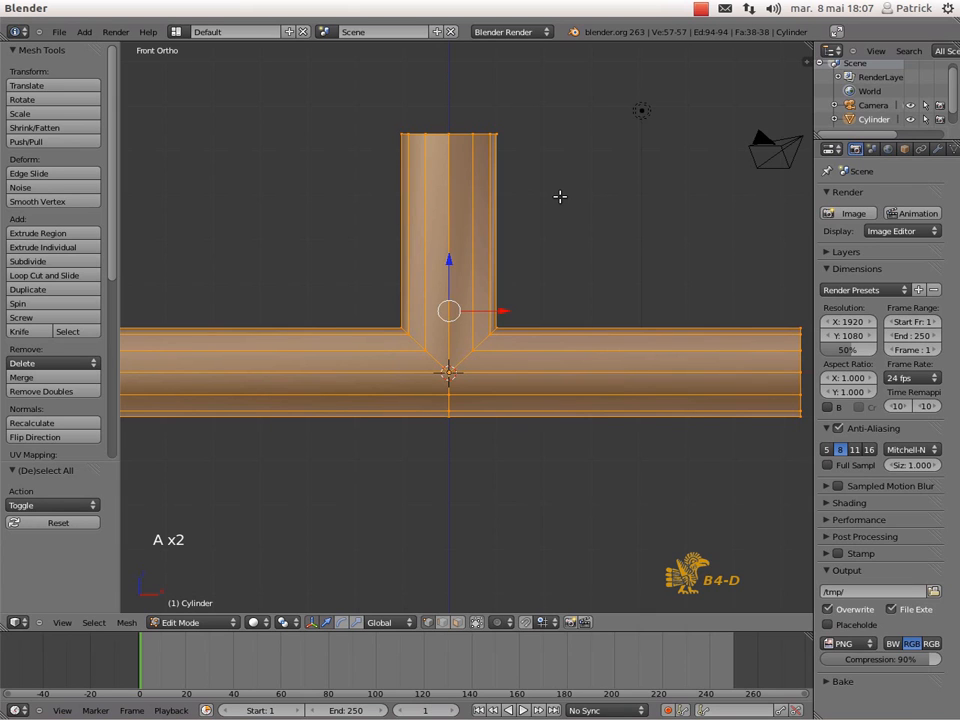
key(w)
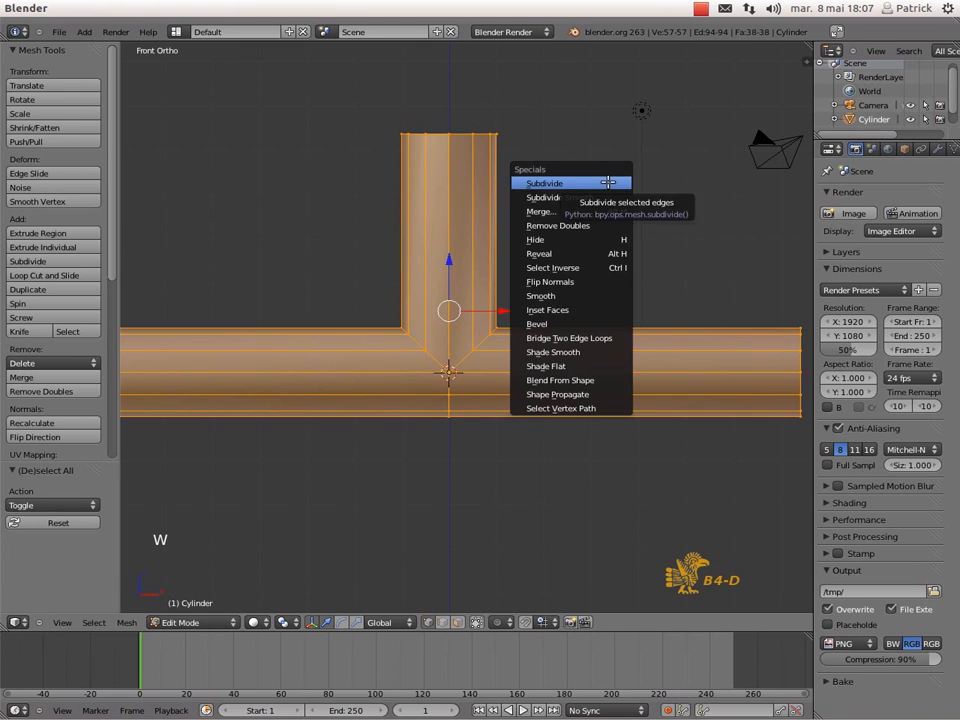
click(595, 226)
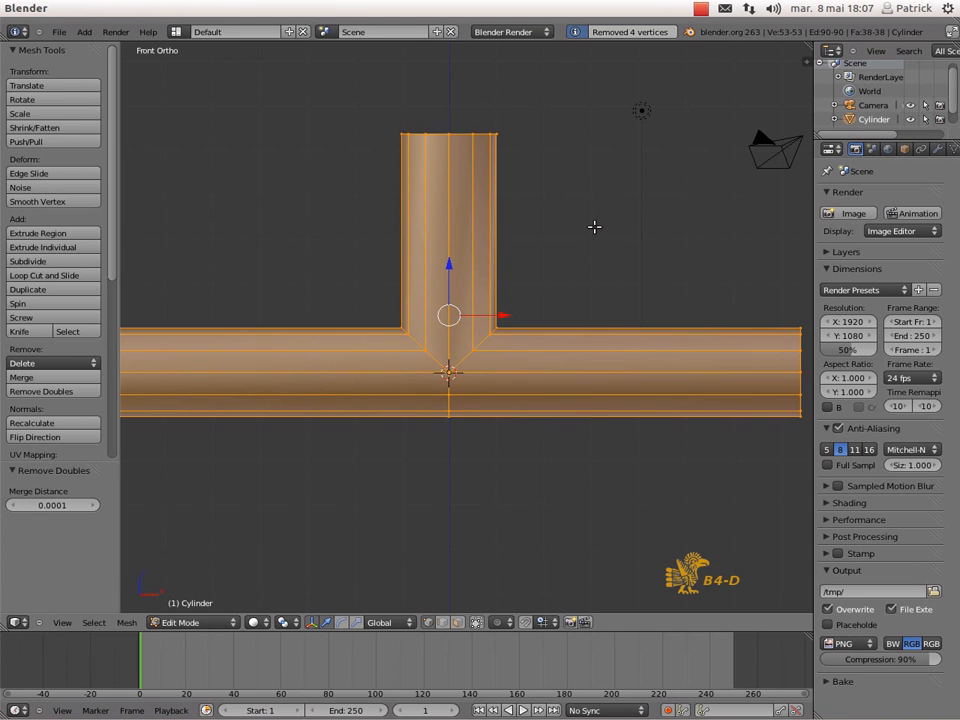
- Add a Subdivision Surface modifier to the T-shaped pipe and set its view subdivisions to 2
click(936, 151)
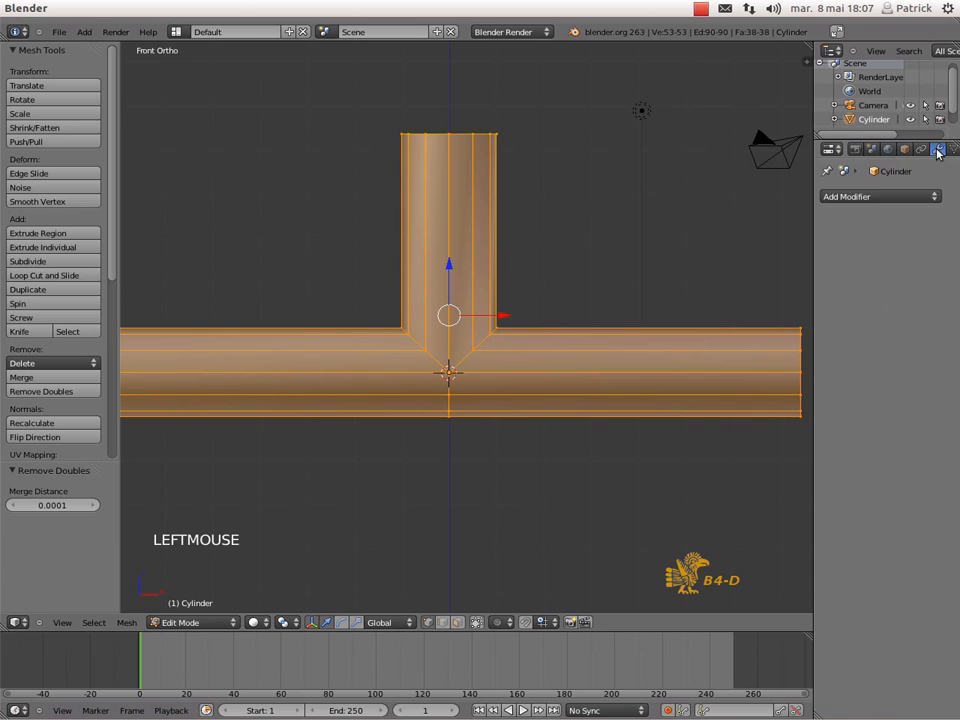
click(926, 197)
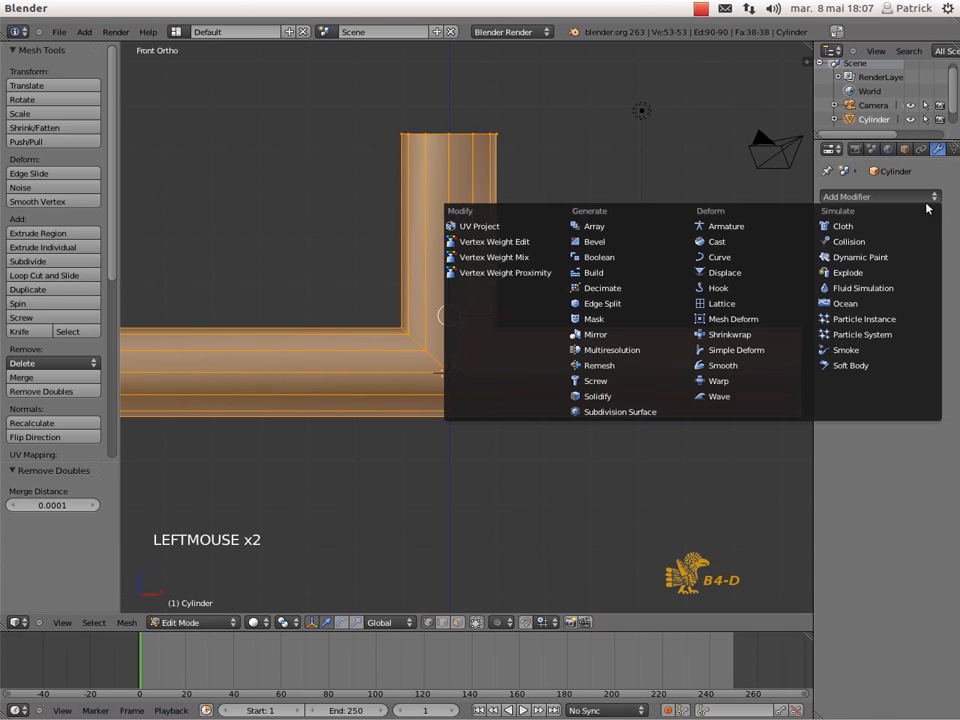
click(650, 411)
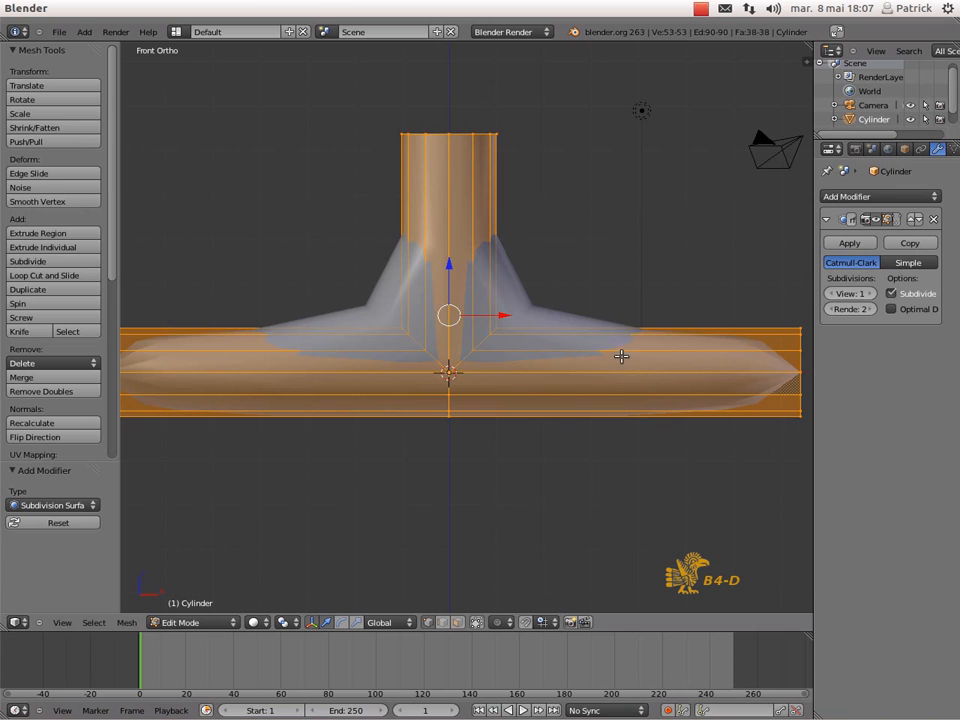
click(871, 293)
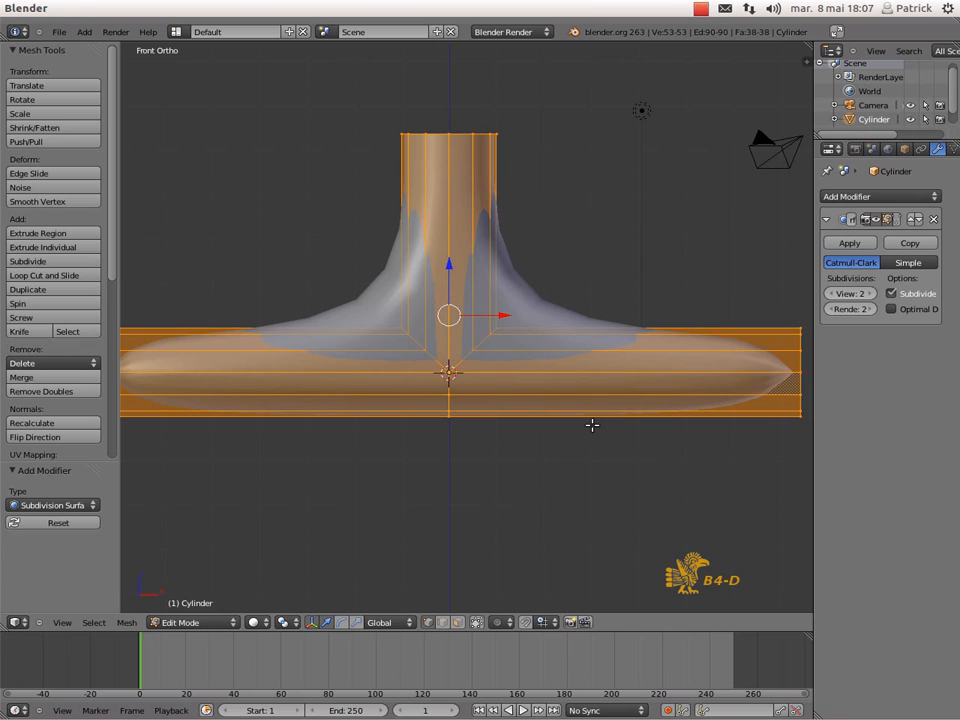
- Add two loop cuts to the pipe's +X arm, one slid against the branch junction and one against the arm's end
key(ctrl+r)
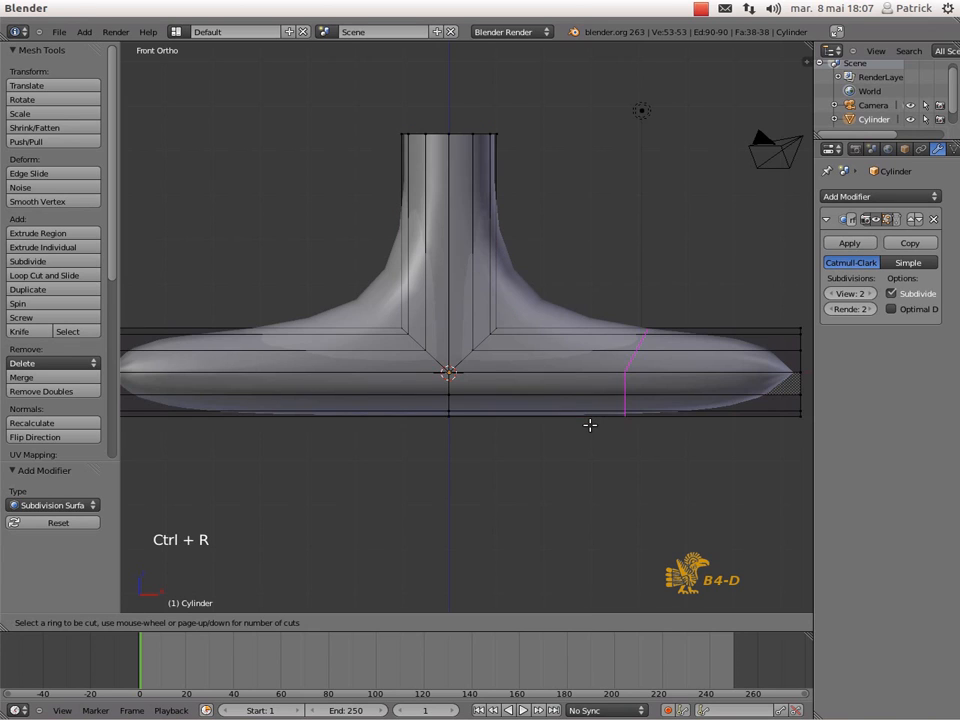
click(590, 425)
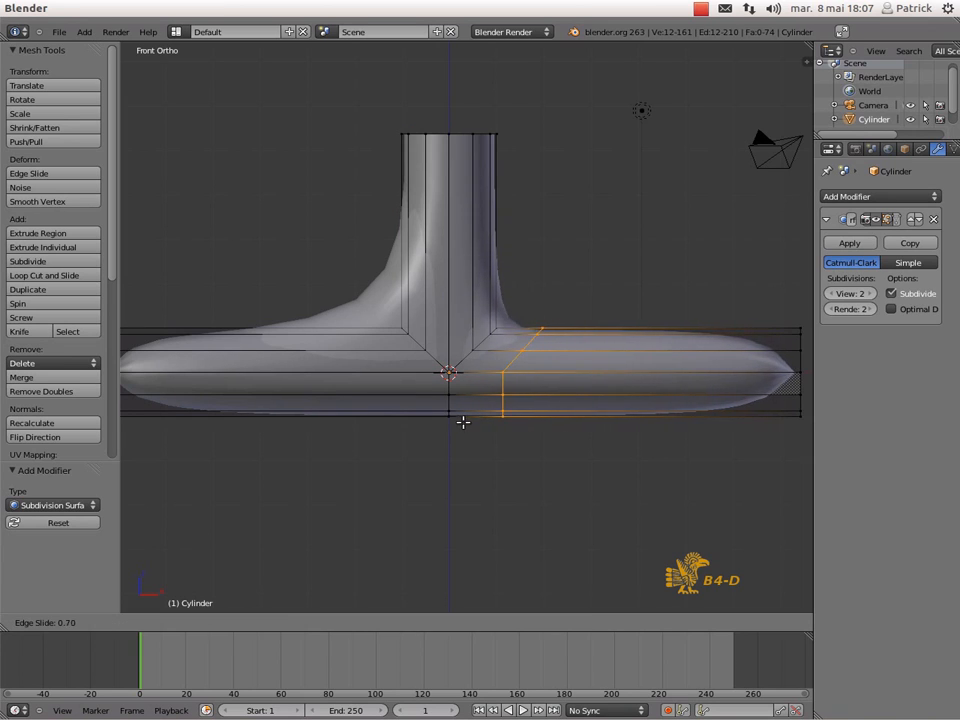
click(422, 422)
middle_drag(690, 392, 654, 392)
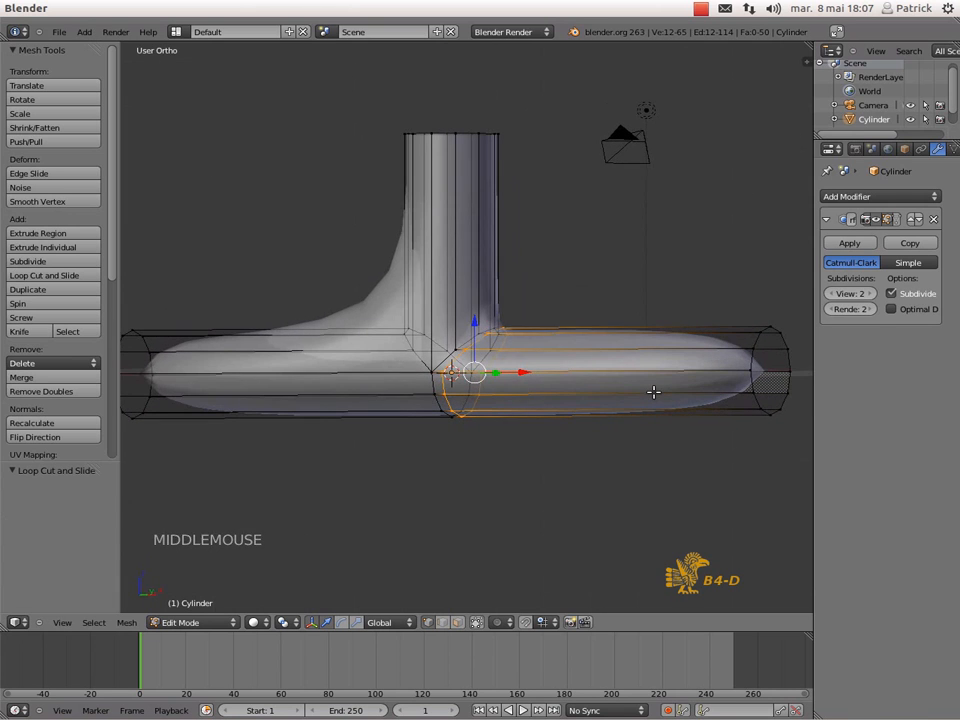
key(KP_1)
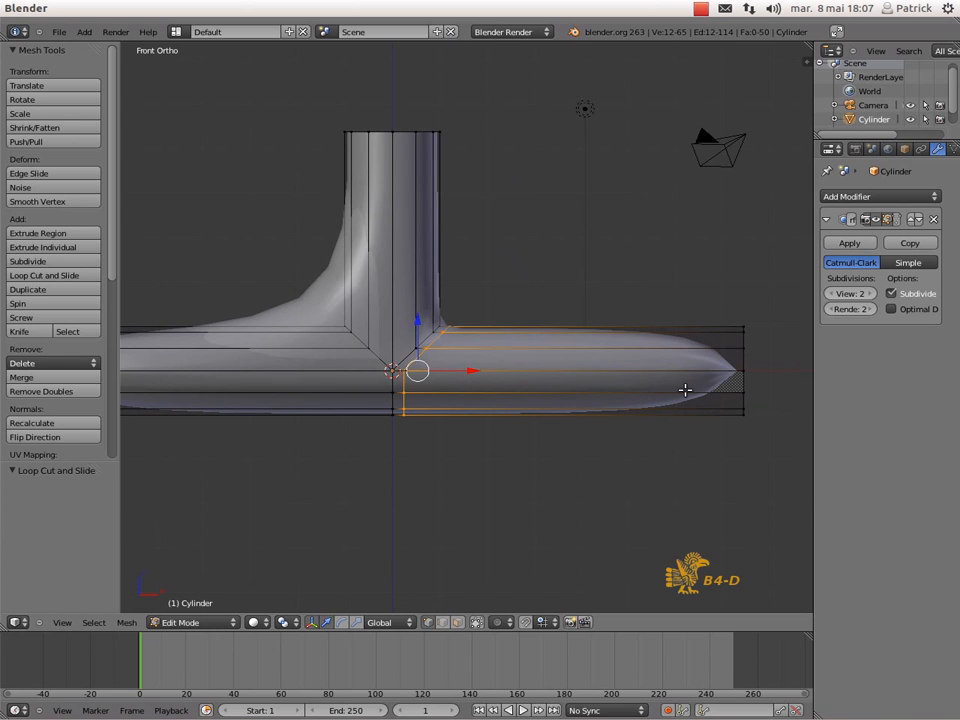
key(ctrl+r)
click(688, 388)
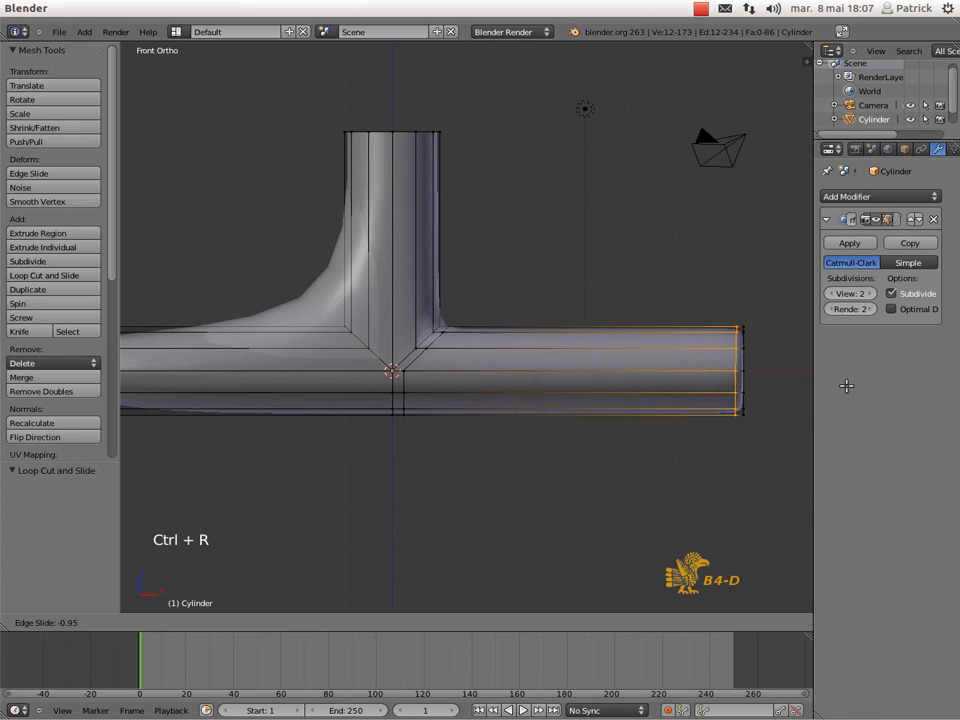
click(851, 386)
- Add two loop cuts to the pipe's -X arm, one slid to the arm's end and one close to the junction
scroll(199, 377, down, 4)
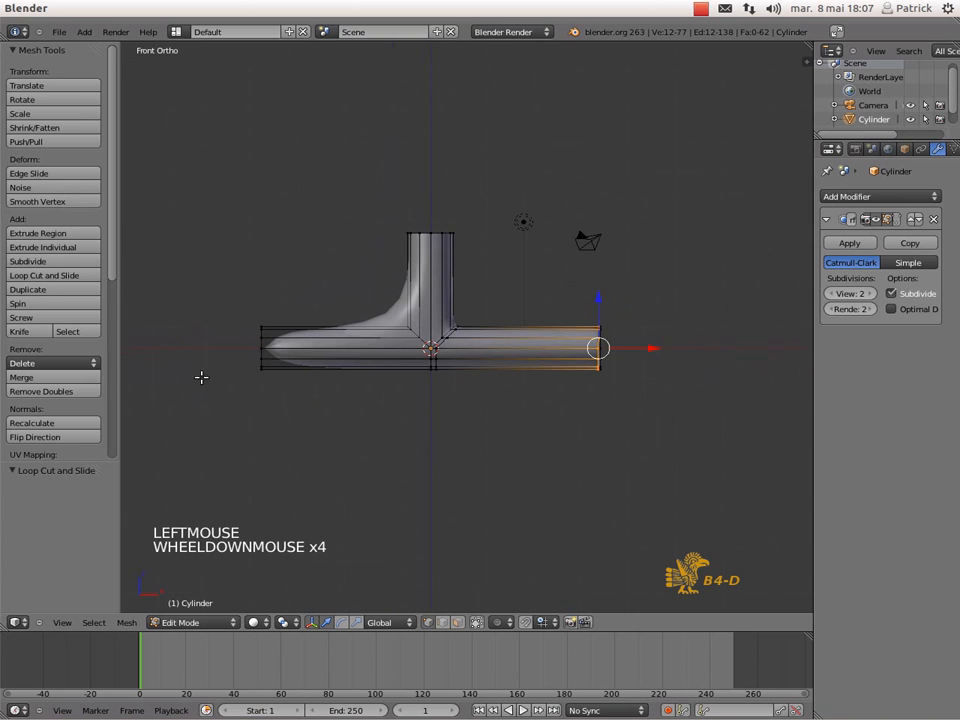
key(ctrl+r)
click(298, 364)
click(195, 366)
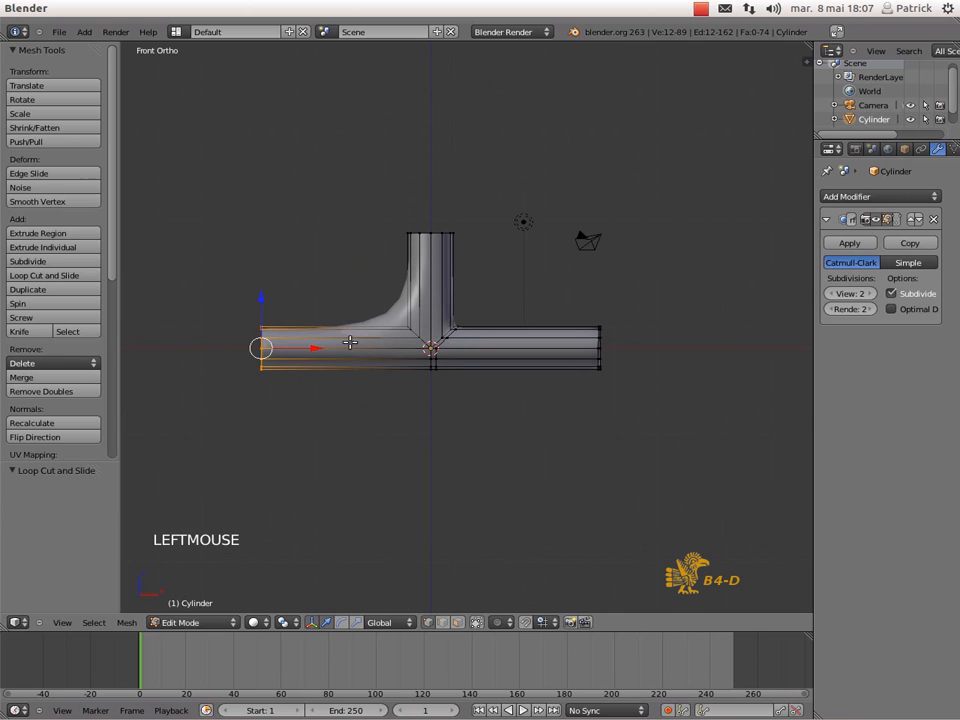
key(ctrl+r)
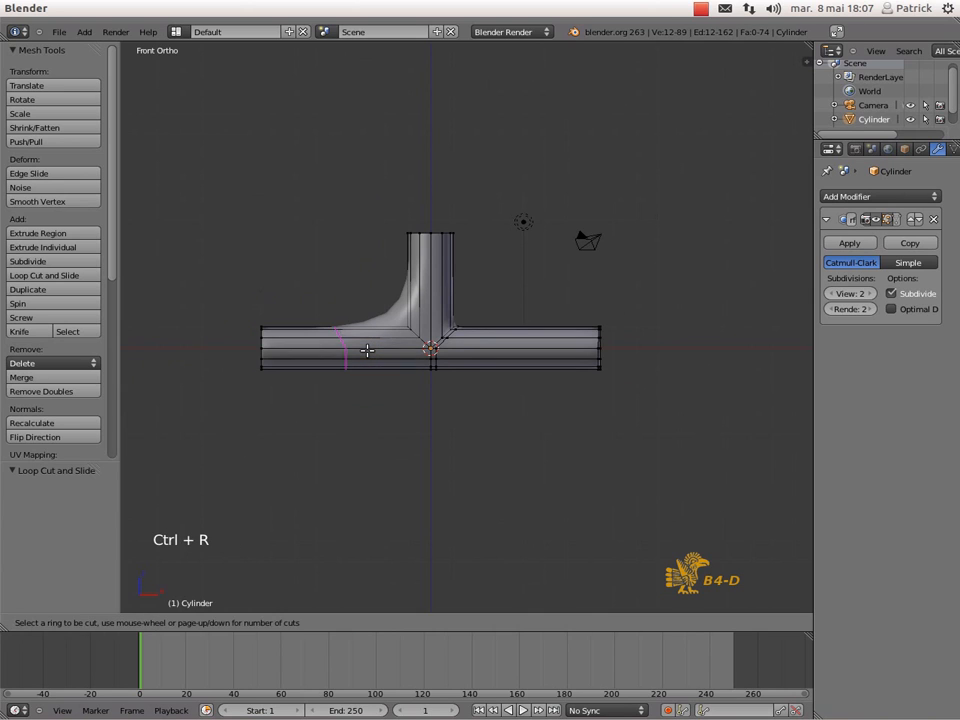
click(369, 351)
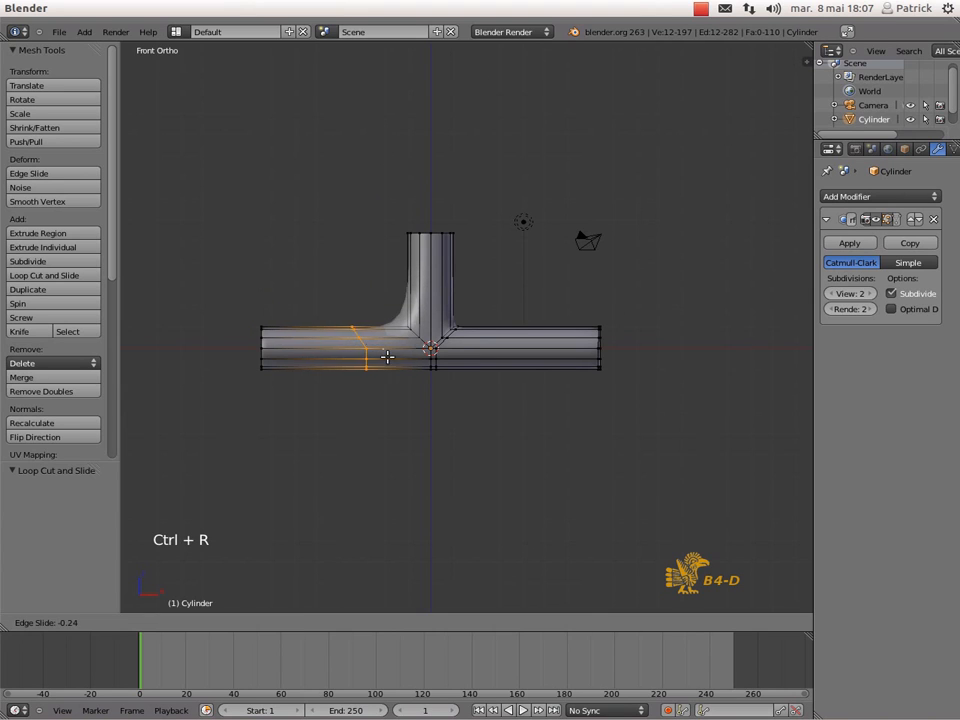
click(442, 374)
- Add a loop cut to the vertical branch and slide it down close to the junction
scroll(355, 310, up, 5)
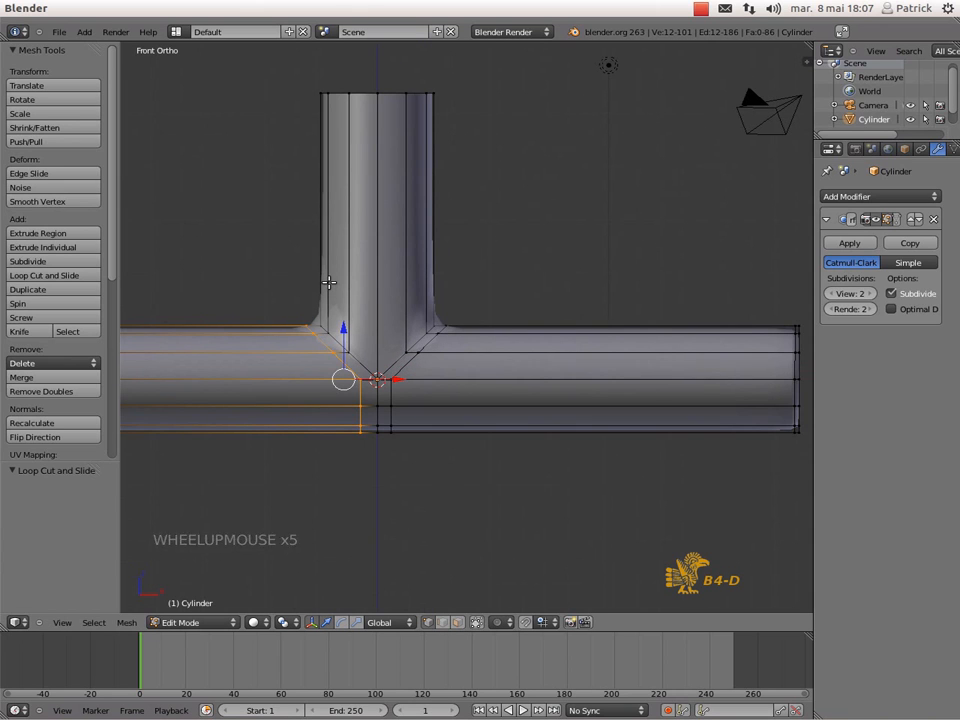
key(ctrl+r)
click(330, 283)
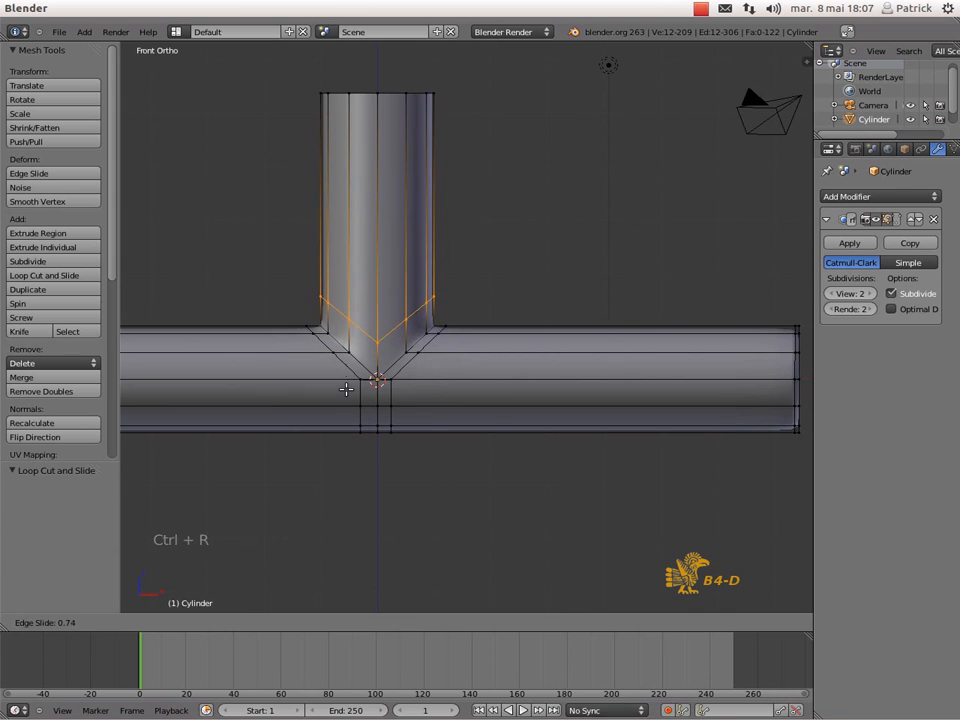
click(346, 395)
- Examine the smoothed T-shaped pipe in Object Mode, checking the +X arm's end cap and the branch junction
middle_drag(553, 390, 573, 295)
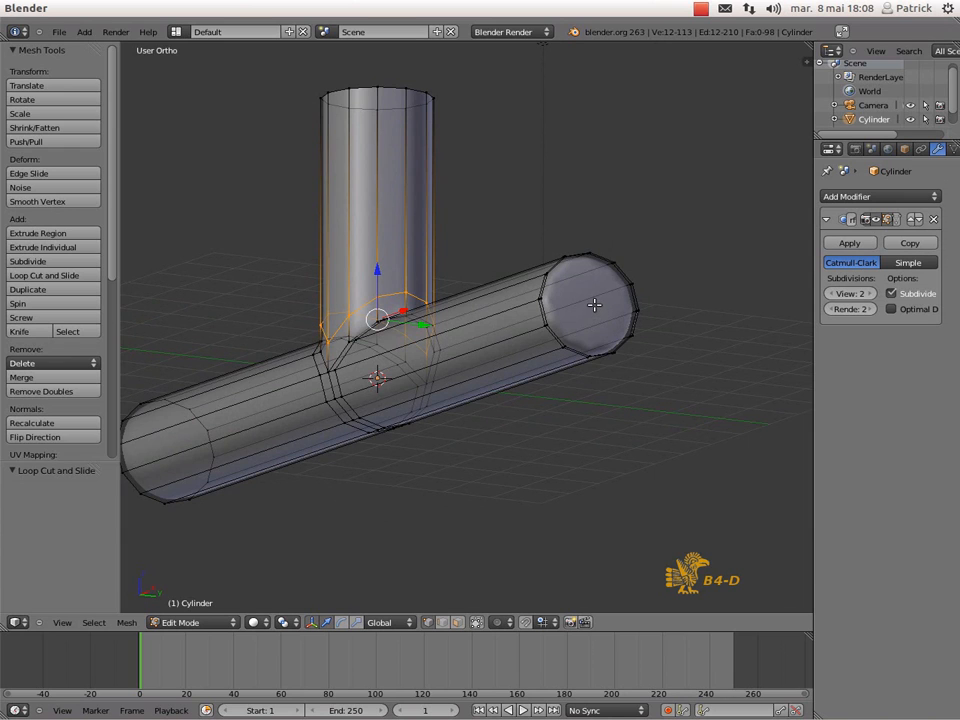
key(Tab)
right_click(600, 318)
key(Tab)
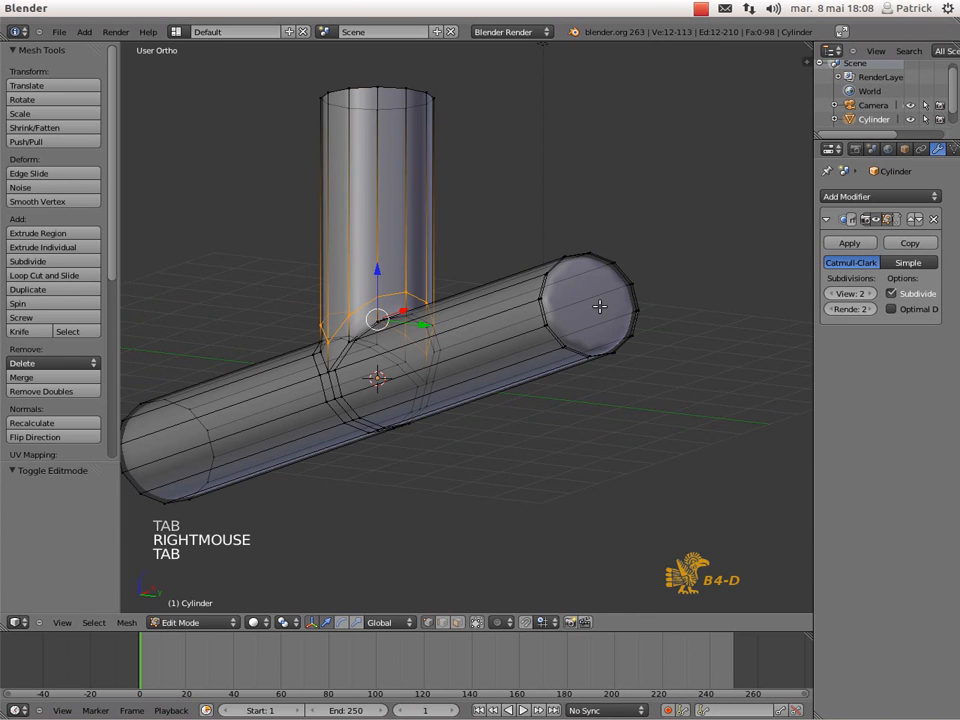
right_click(620, 302)
key(Tab)
right_click(595, 311)
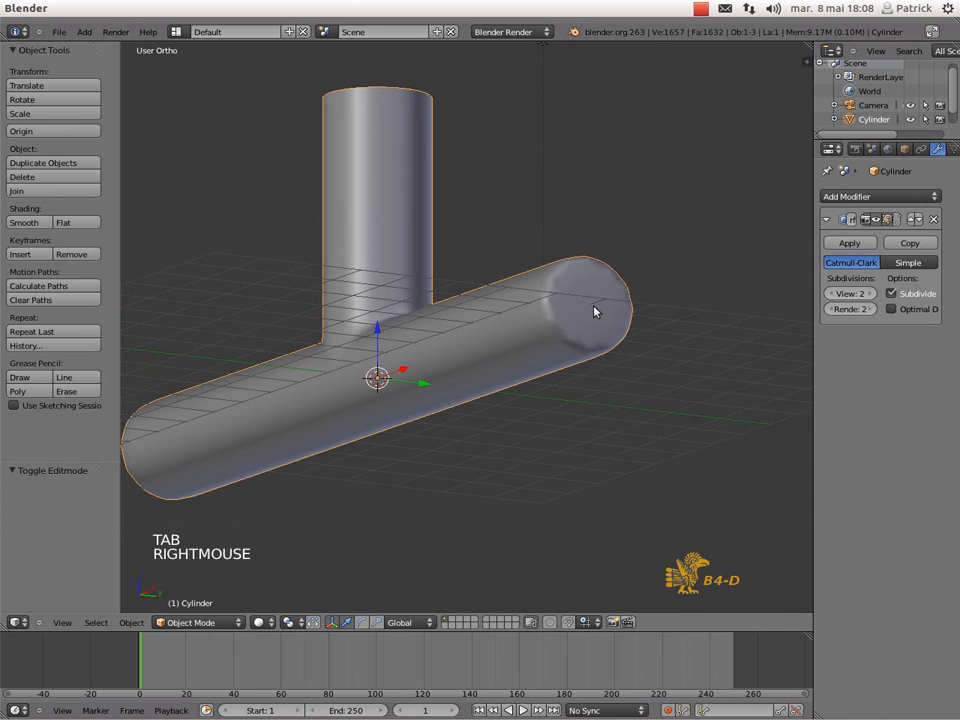
middle_drag(672, 268, 595, 374)
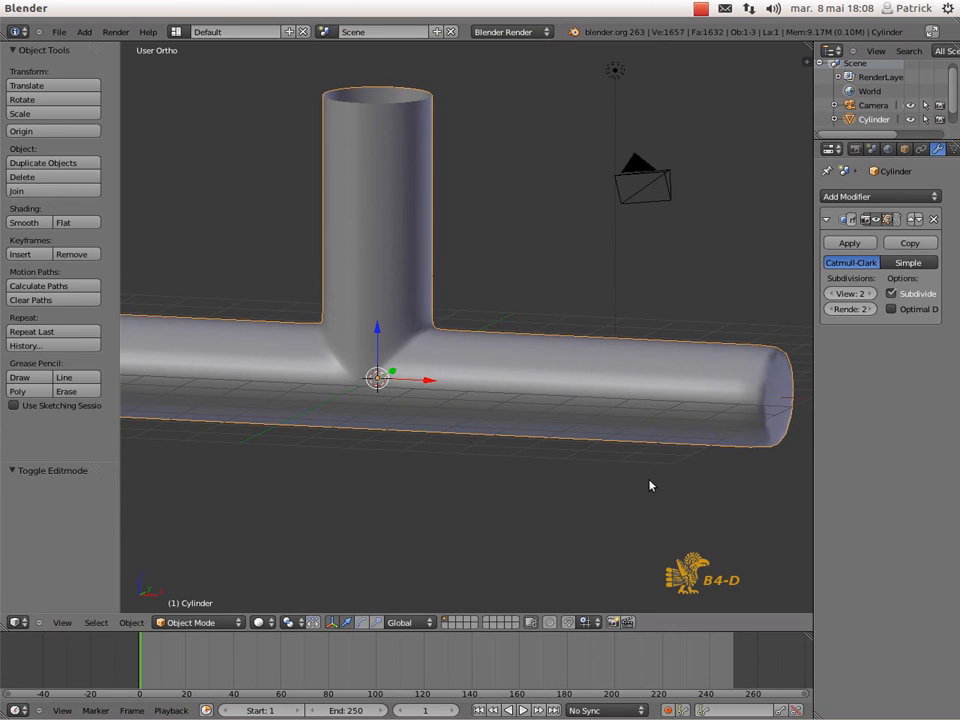
- Switch to face selection in Edit Mode and delete the cap face at the pipe's +X end
key(Tab)
middle_drag(571, 310, 500, 292)
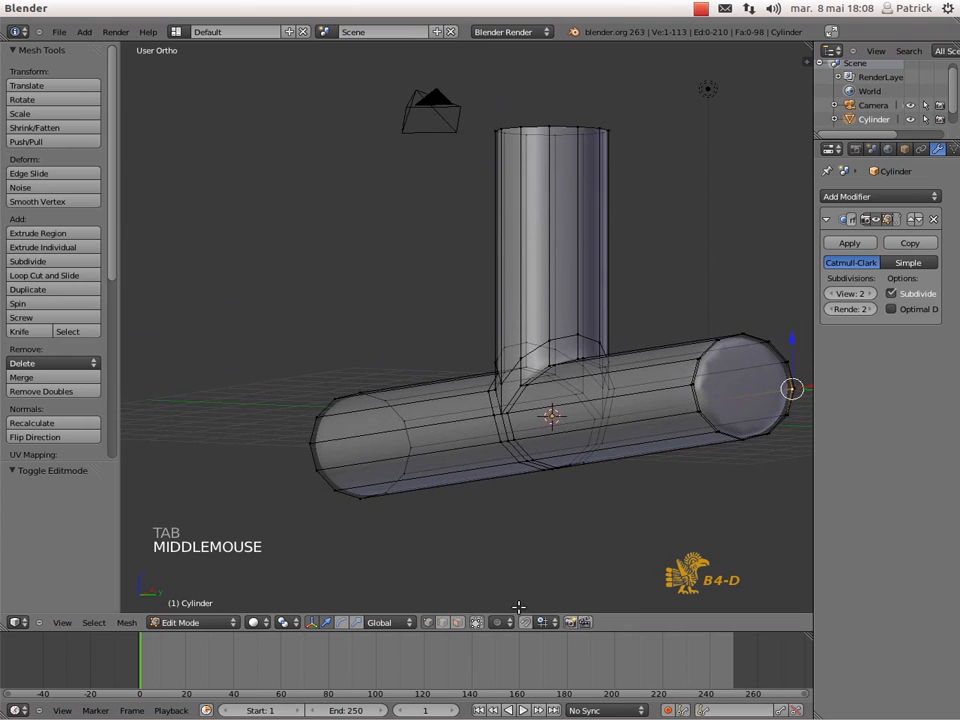
click(457, 622)
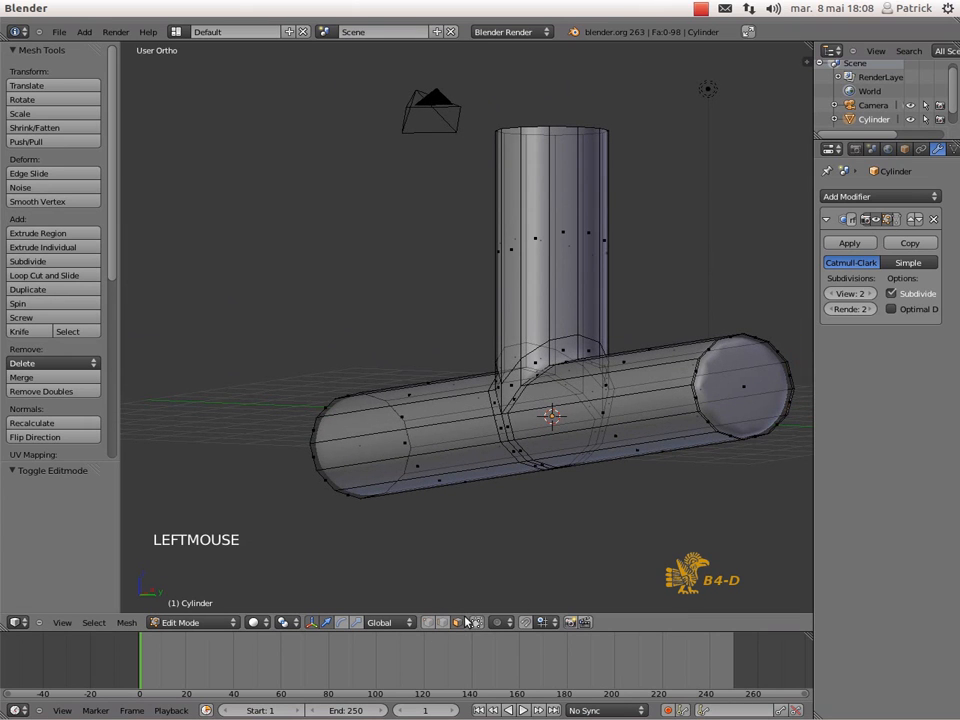
right_click(746, 387)
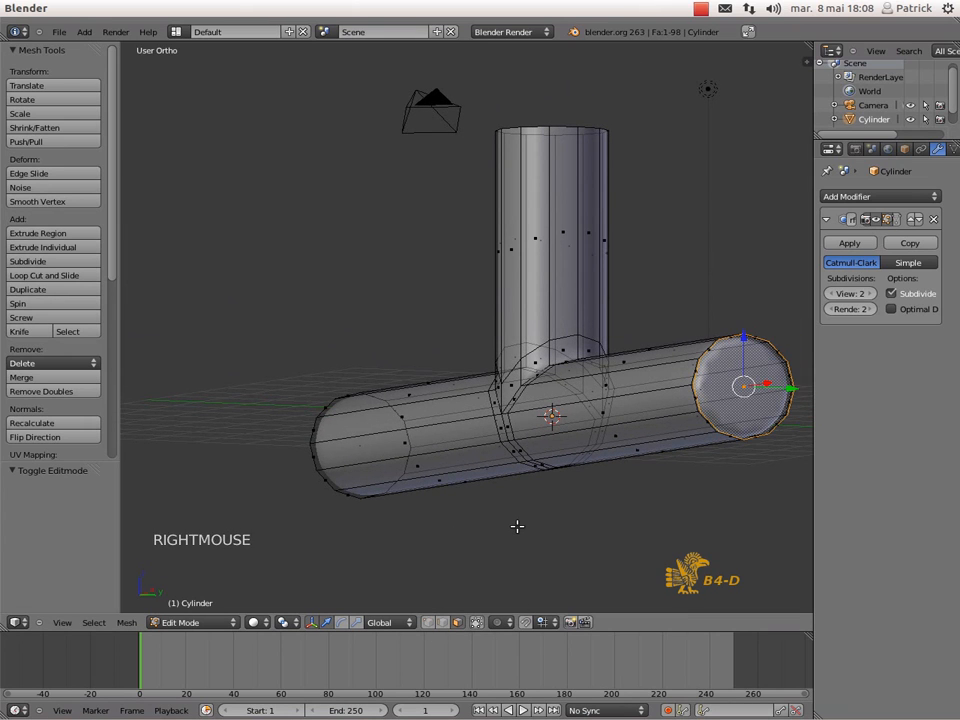
key(Delete)
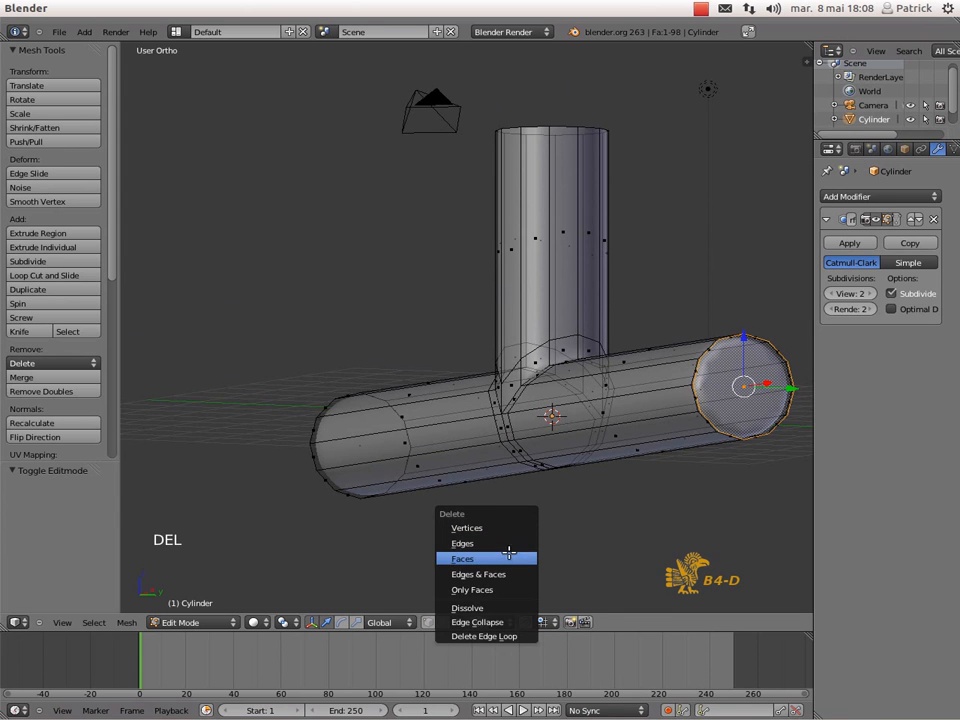
click(495, 556)
- Delete the cap face at the pipe's -X end
middle_drag(309, 531, 471, 484)
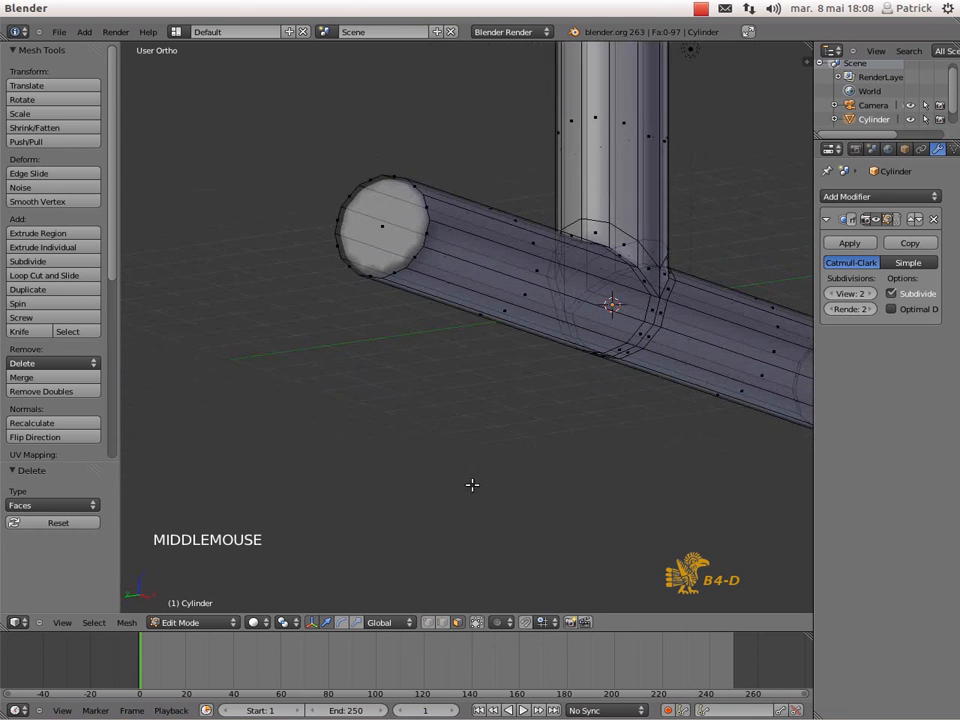
right_click(378, 223)
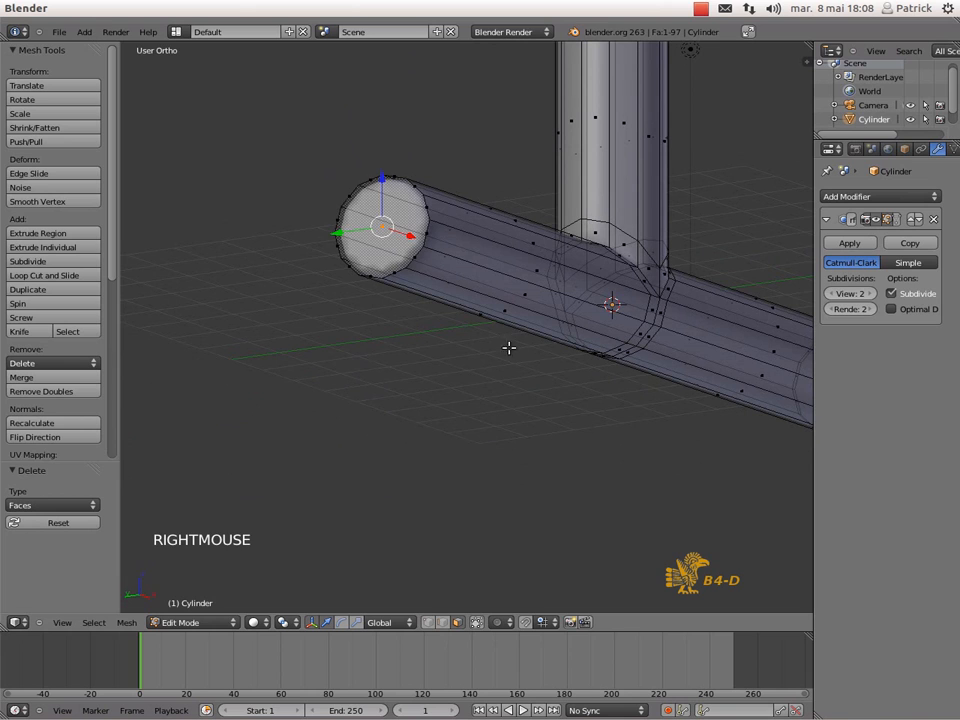
key(Delete)
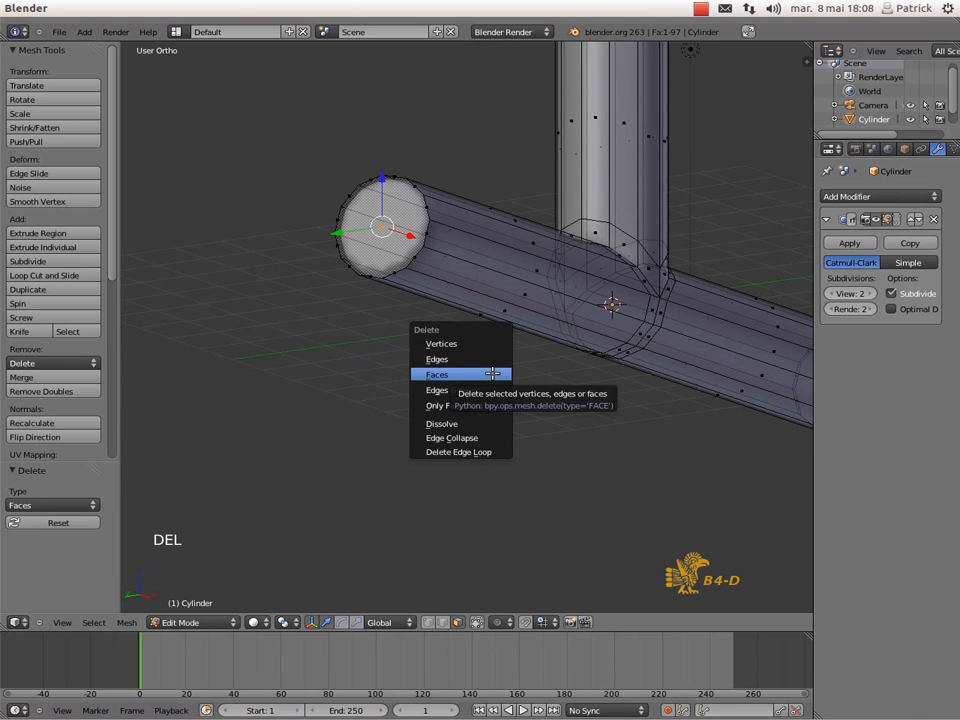
click(492, 373)
- Return to Object Mode and render the T-shaped pipe from the camera view
middle_drag(649, 386, 565, 410)
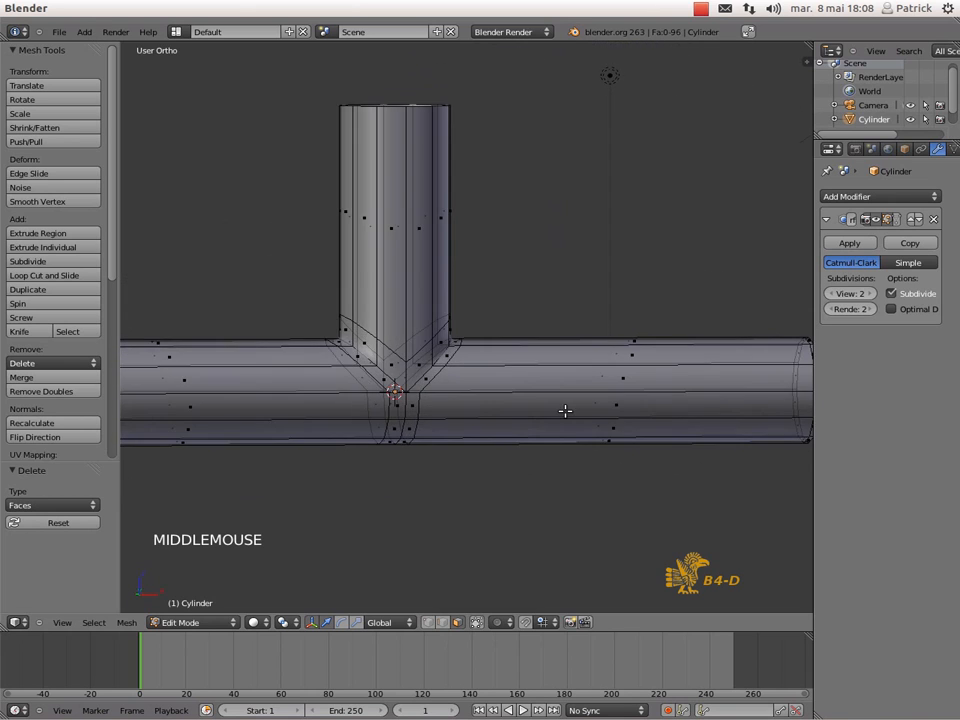
key(Tab)
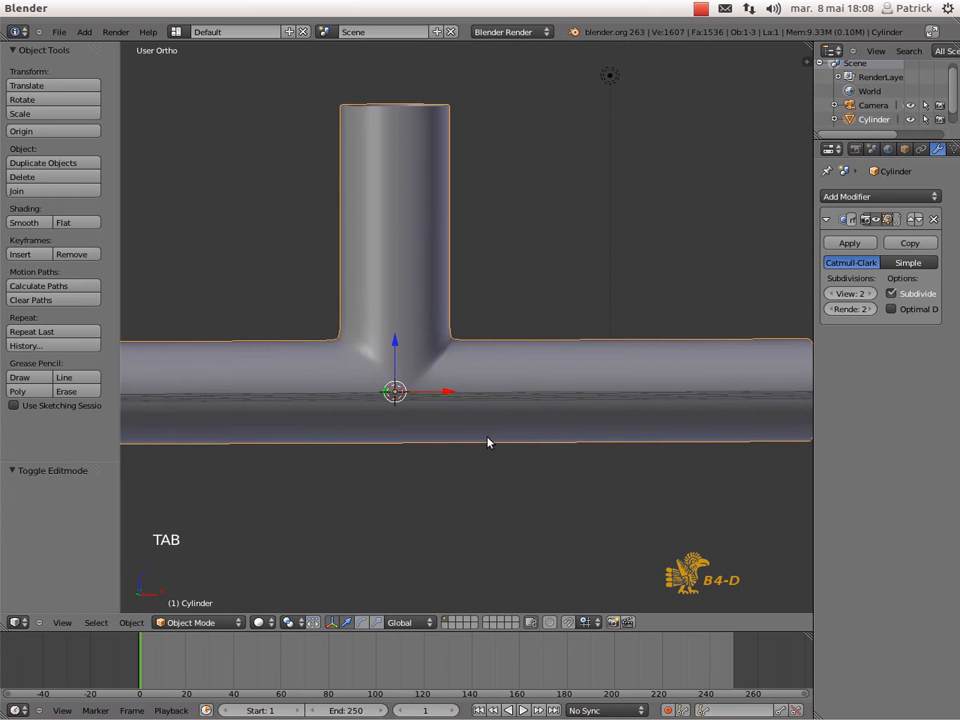
middle_drag(575, 437, 517, 441)
scroll(517, 441, down, 3)
middle_drag(452, 418, 471, 412)
scroll(471, 412, up, 7)
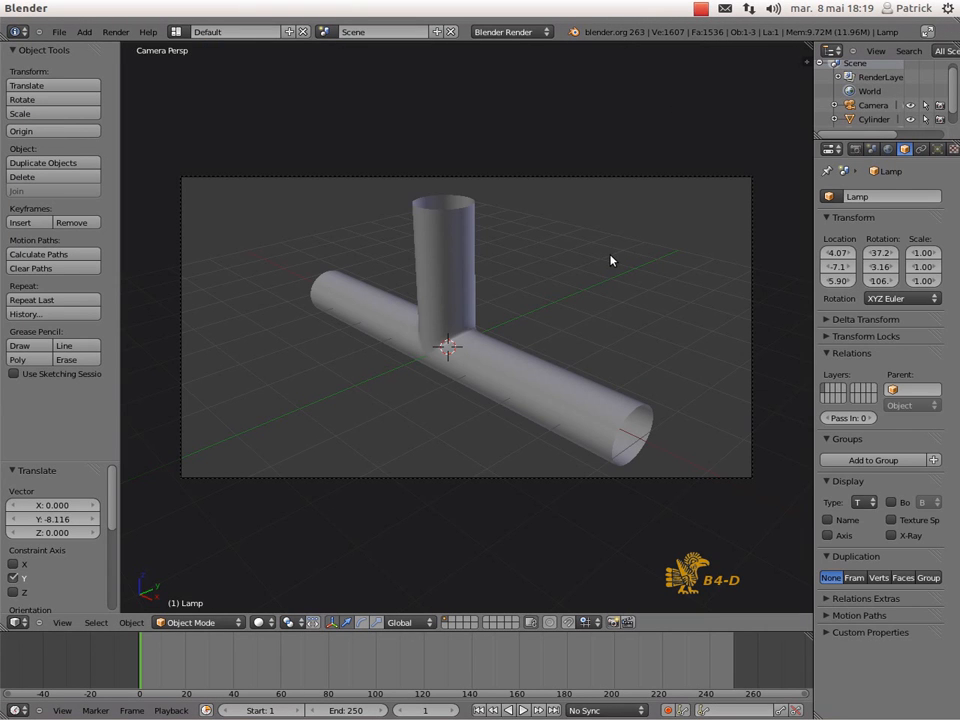
key(F12)
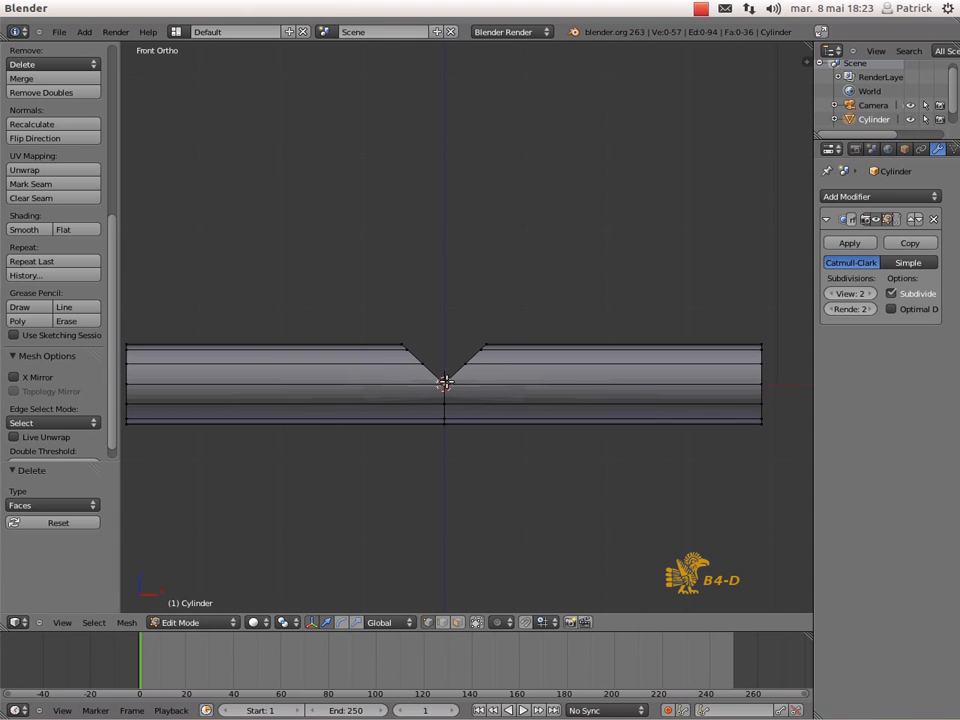
- Box-select the central vertices from the V-notch's tip down to the pipe's underside and rip them without moving them
scroll(469, 402, up, 2)
scroll(469, 402, up, 1)
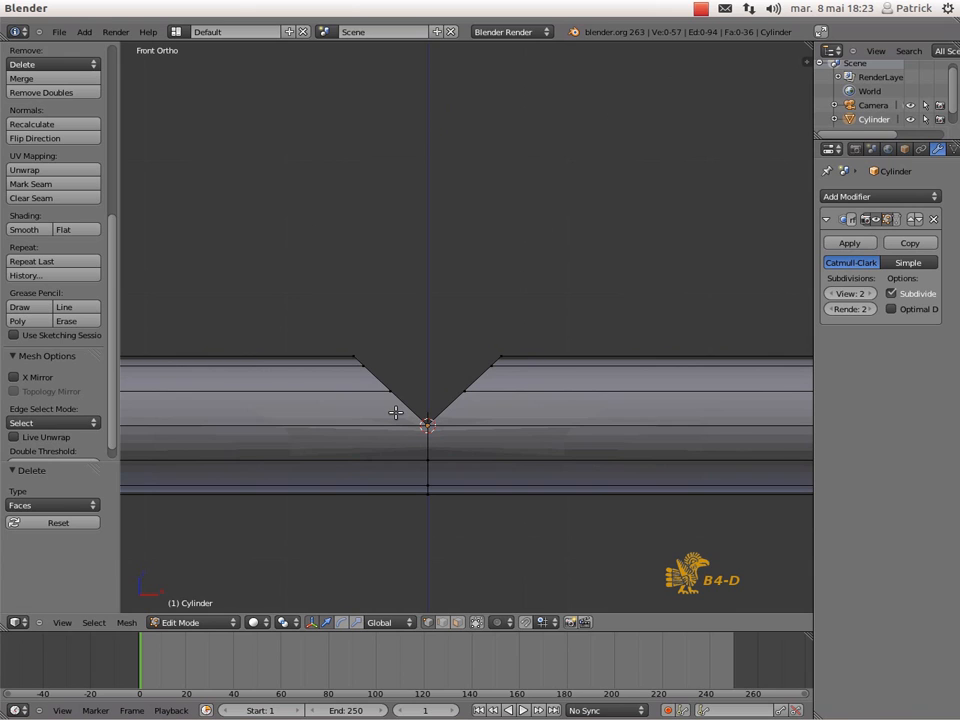
key(b)
drag(396, 413, 462, 520)
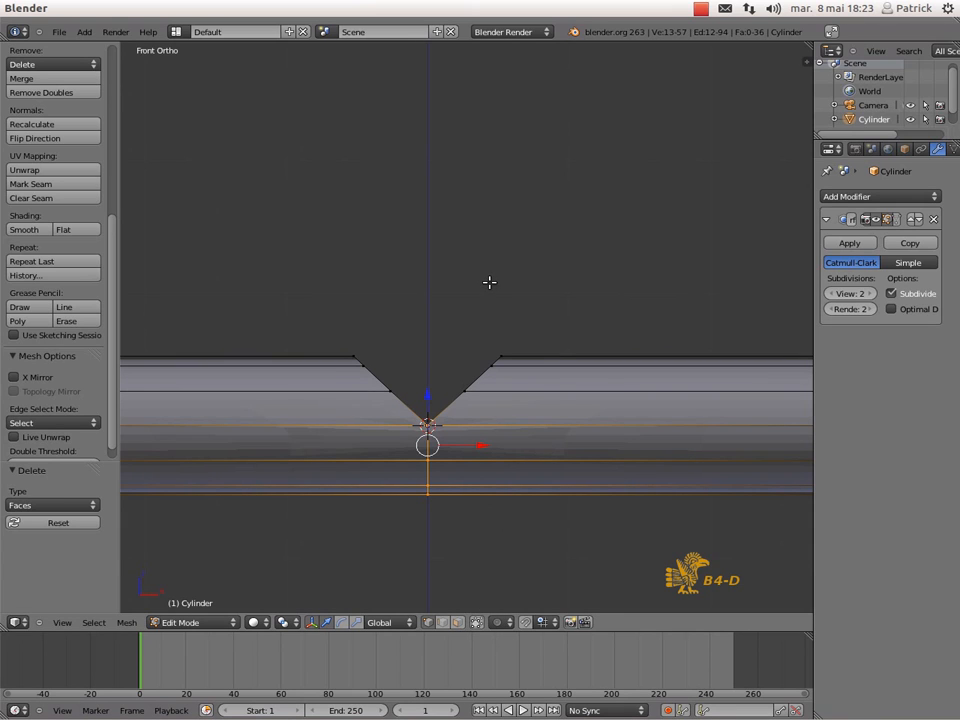
key(v)
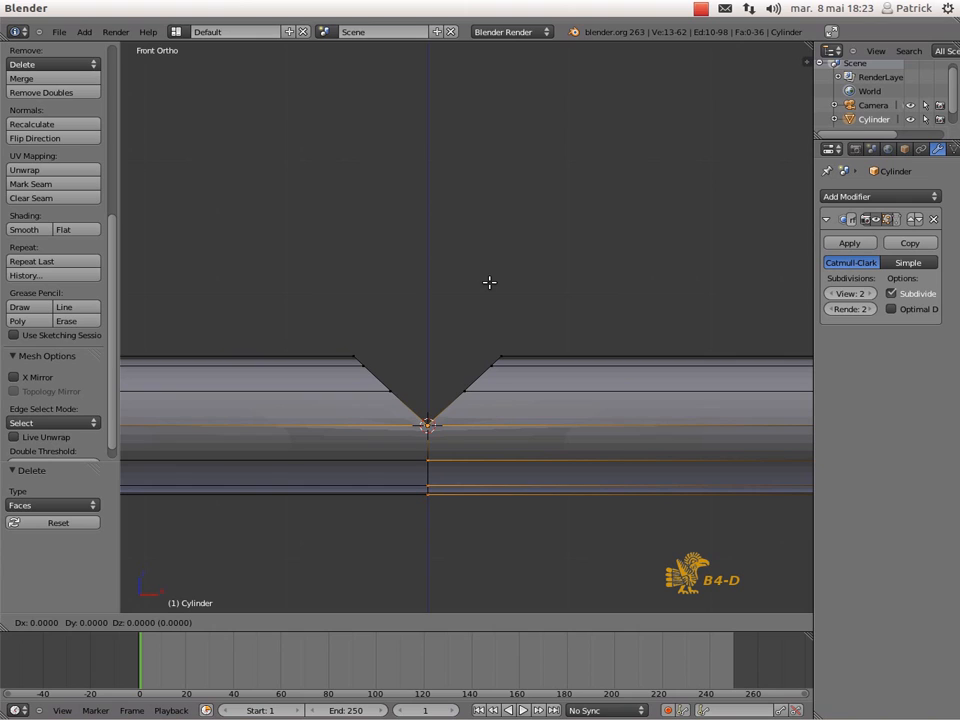
key(s)
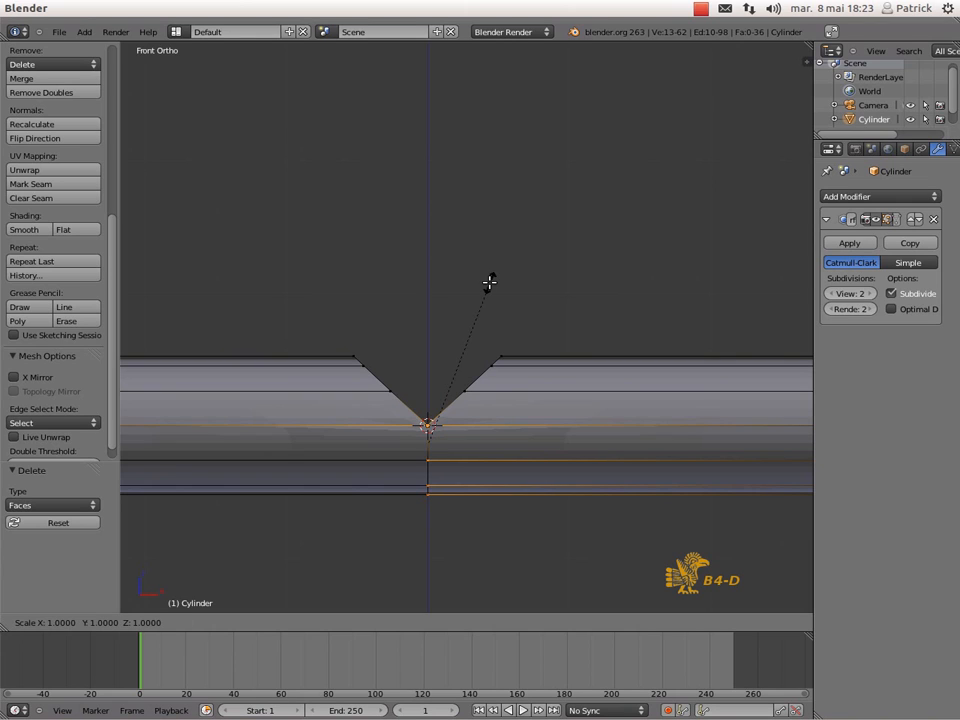
click(489, 283)
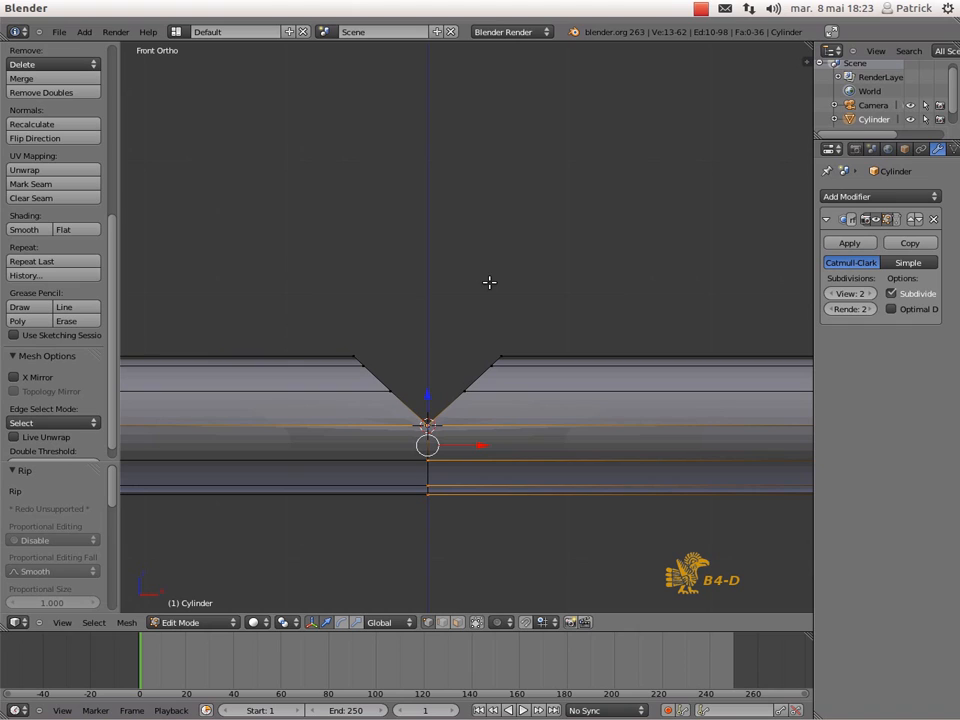
key(ctrl+alt+shift+s)
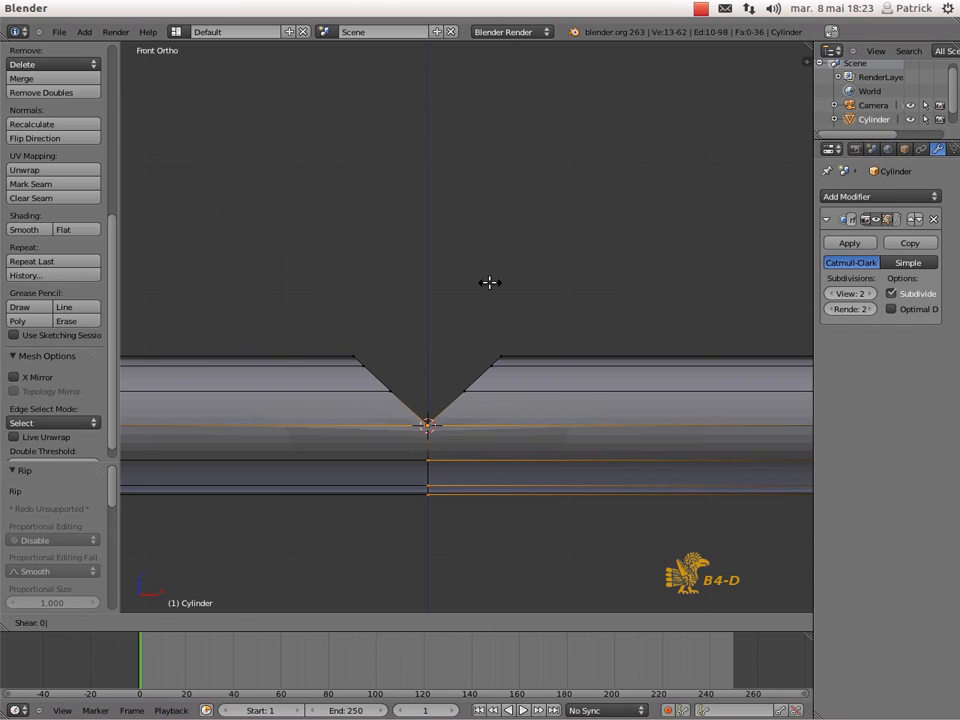
text(-1)
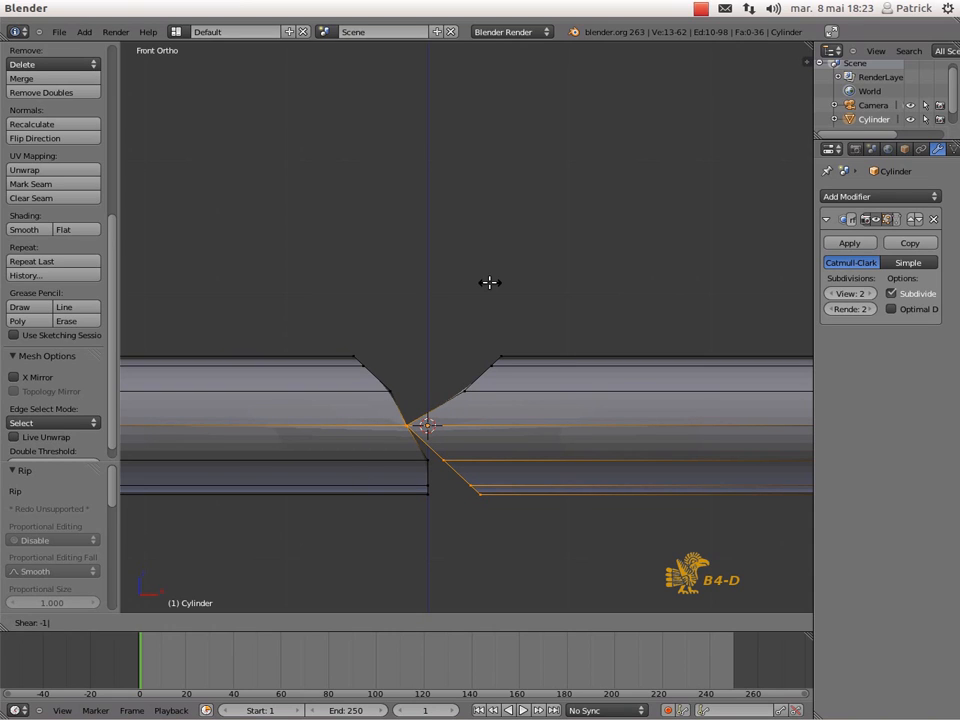
key(Escape)
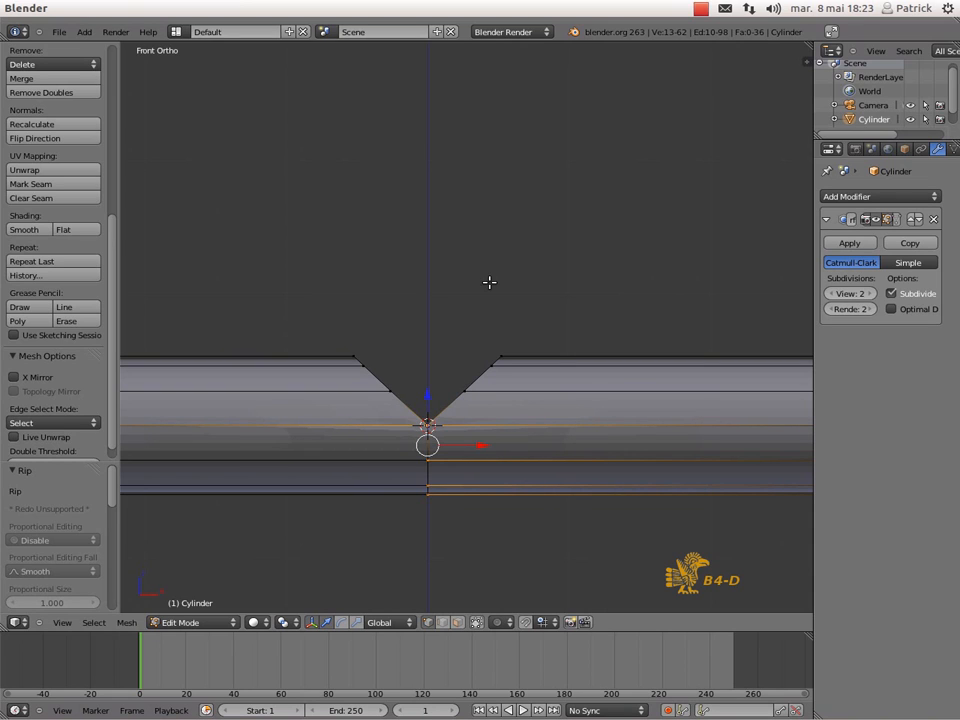
- Set the pivot point to the 3D Cursor and shear the ripped central vertices of the +X half by -1
click(295, 623)
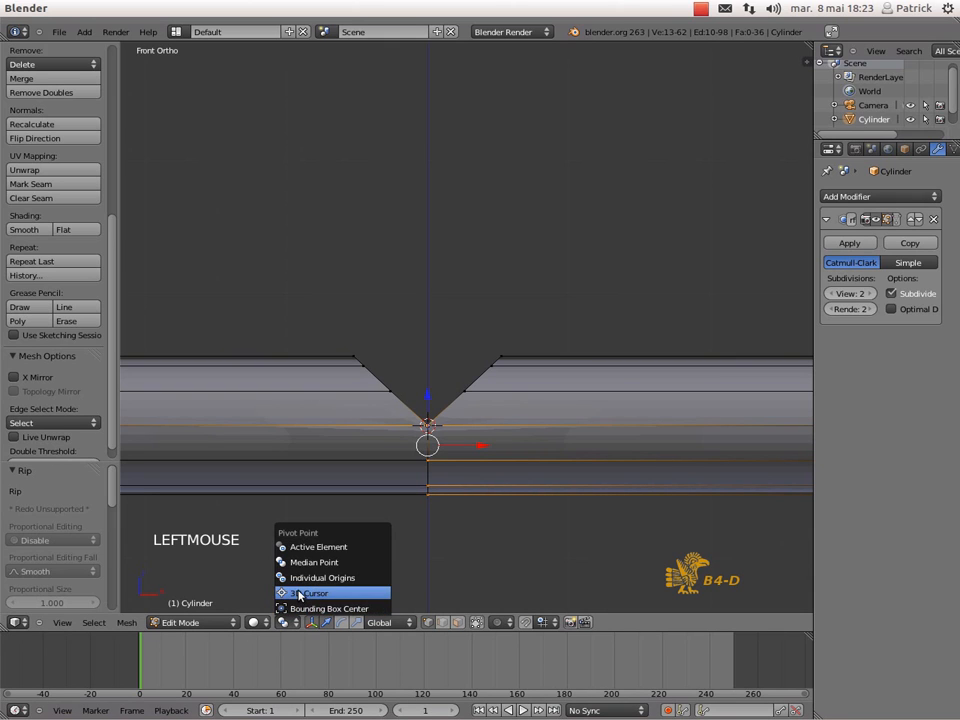
click(283, 592)
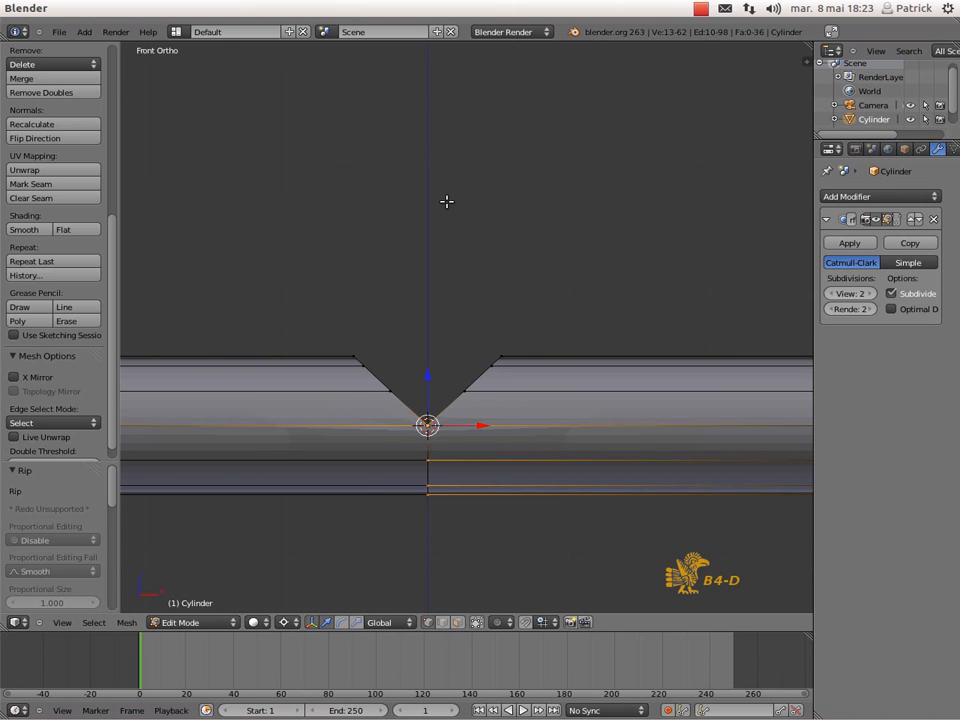
key(ctrl+alt+shift+s)
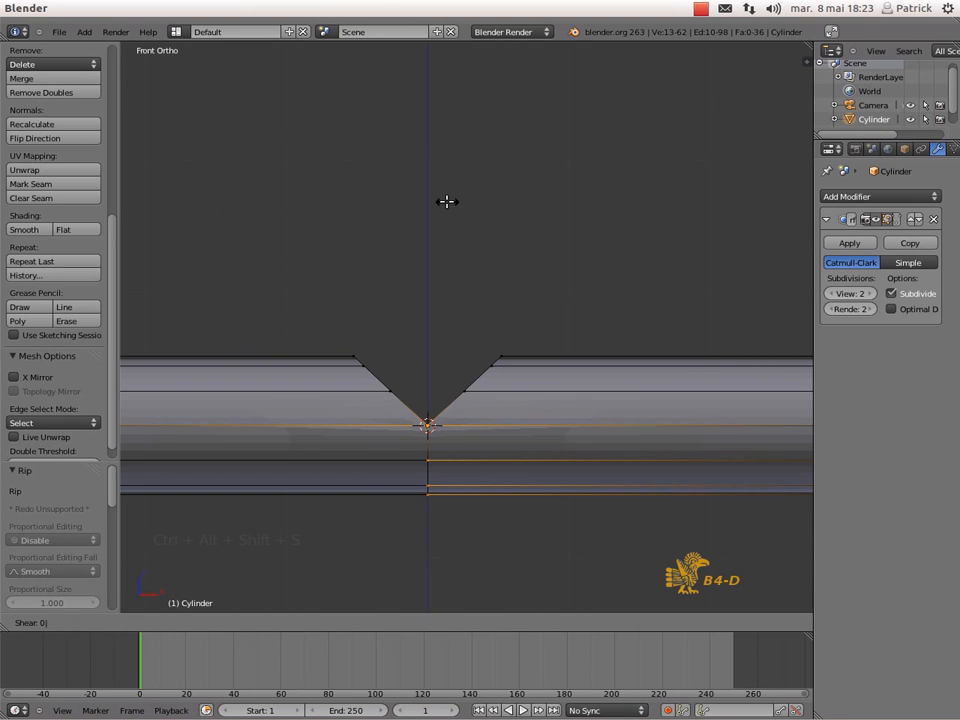
text(-1)
key(Return)
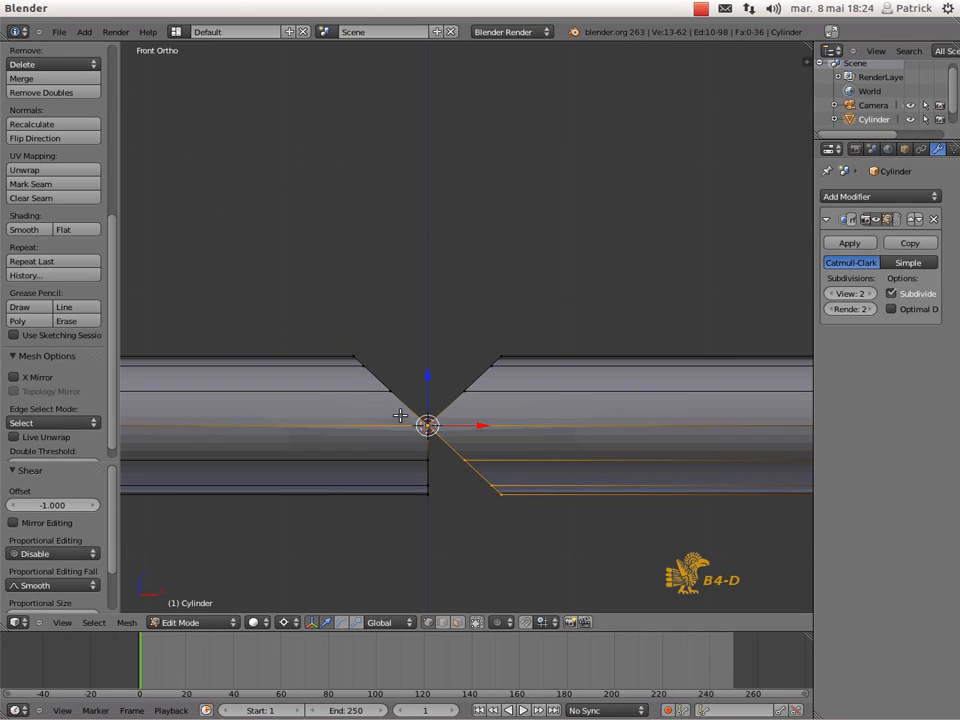
- Box-select the -X half's lower central vertices from the V-notch's tip down to the underside and shear them by 1
key(a)
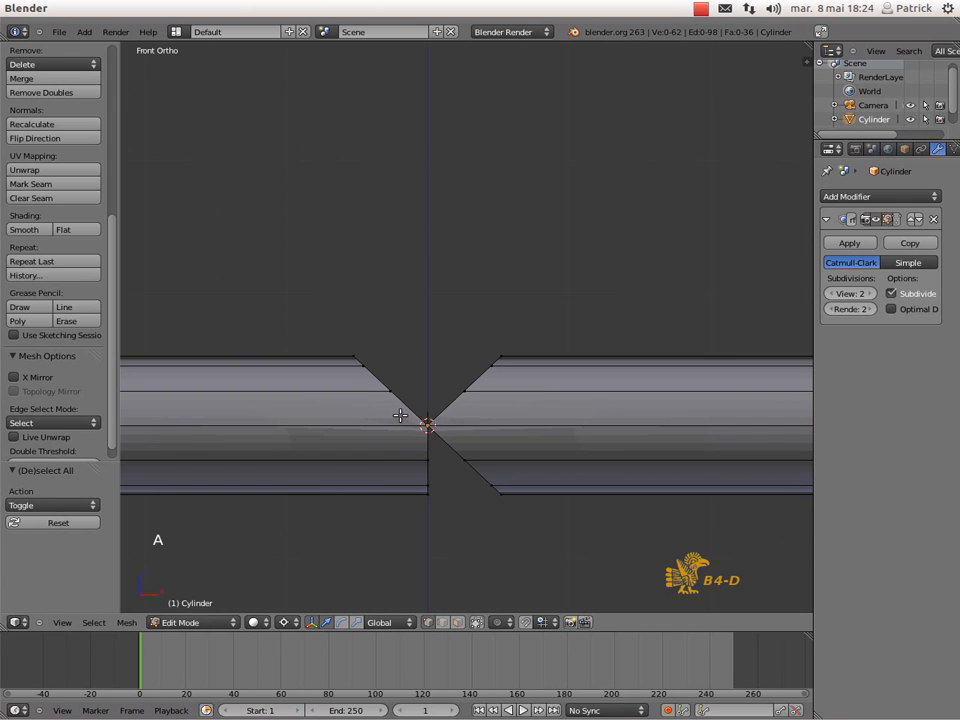
key(b)
drag(400, 416, 440, 526)
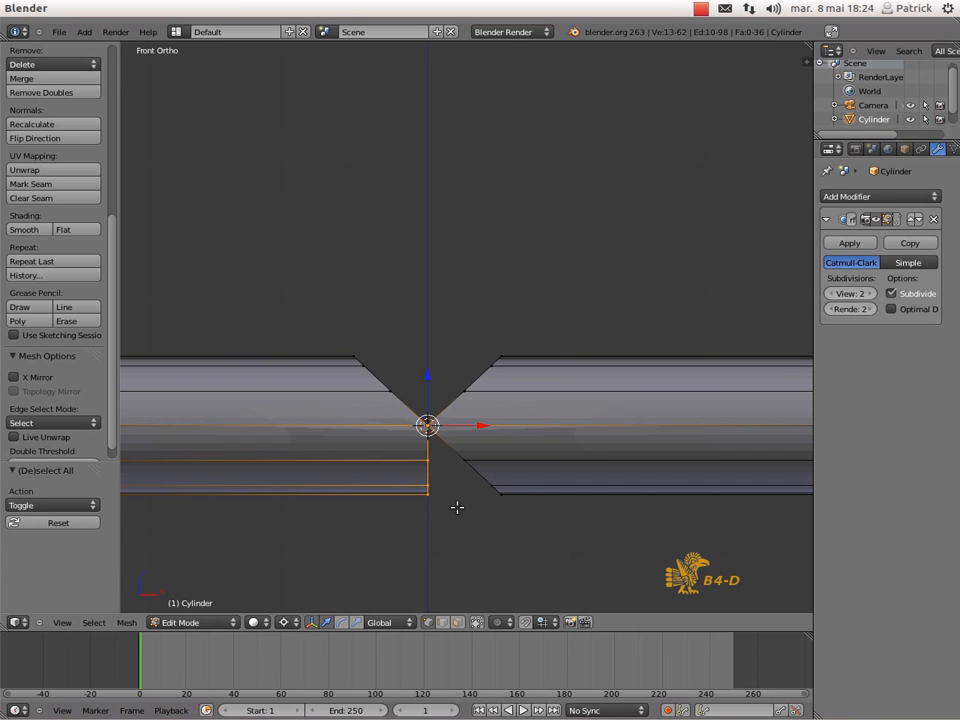
key(ctrl+alt+shift+s)
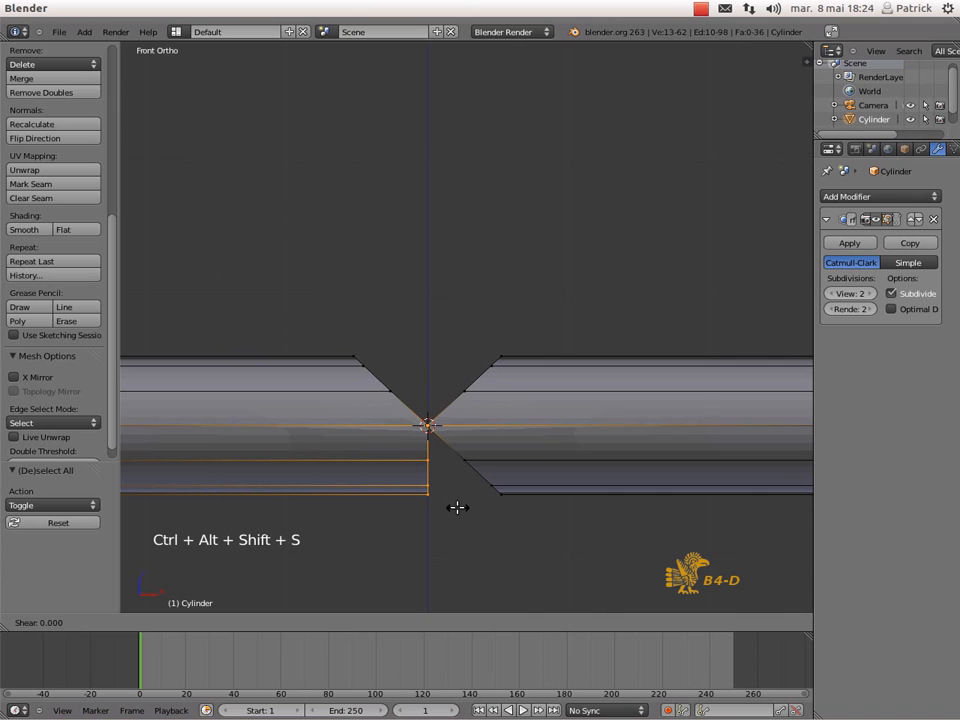
text(1)
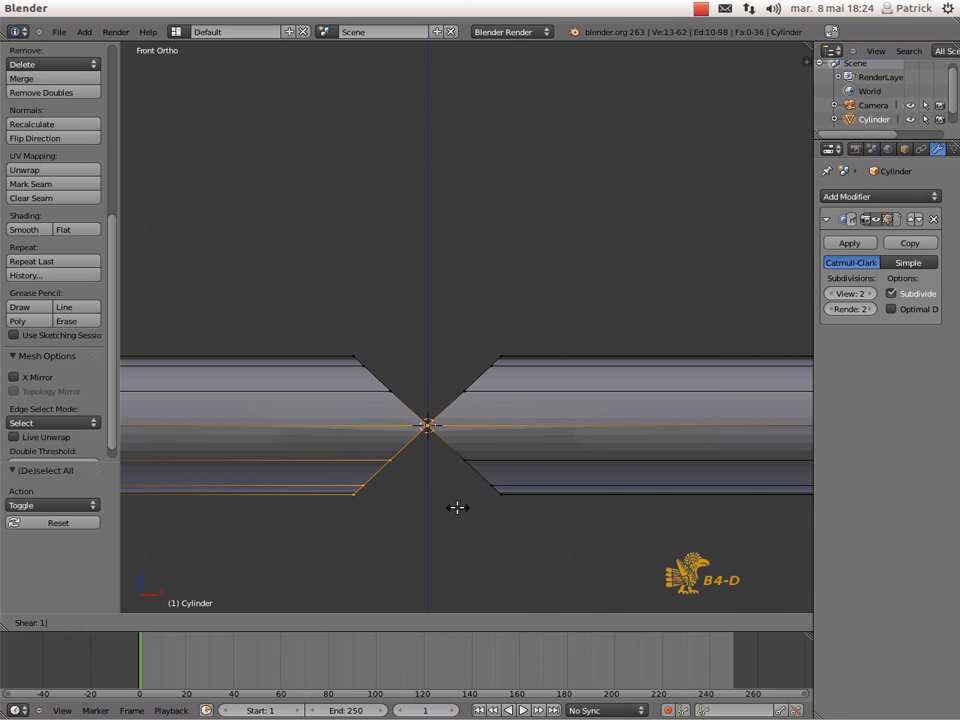
key(Return)
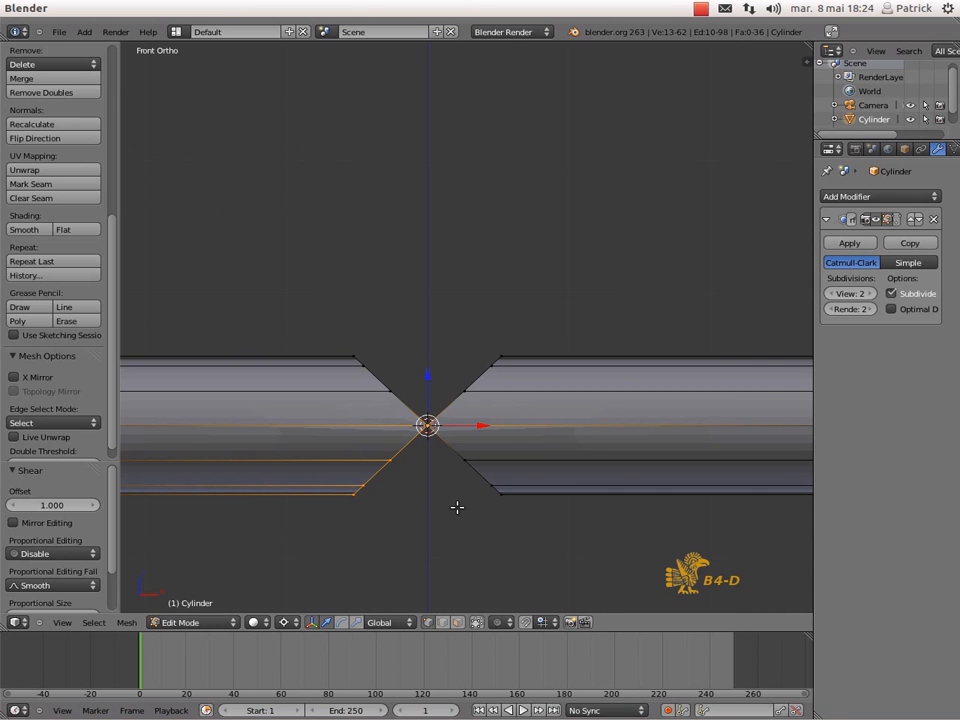
- Box-select all vertices of the +X half, including those at the centre, and rotate them 45° about the 3D cursor
scroll(457, 507, down, 5)
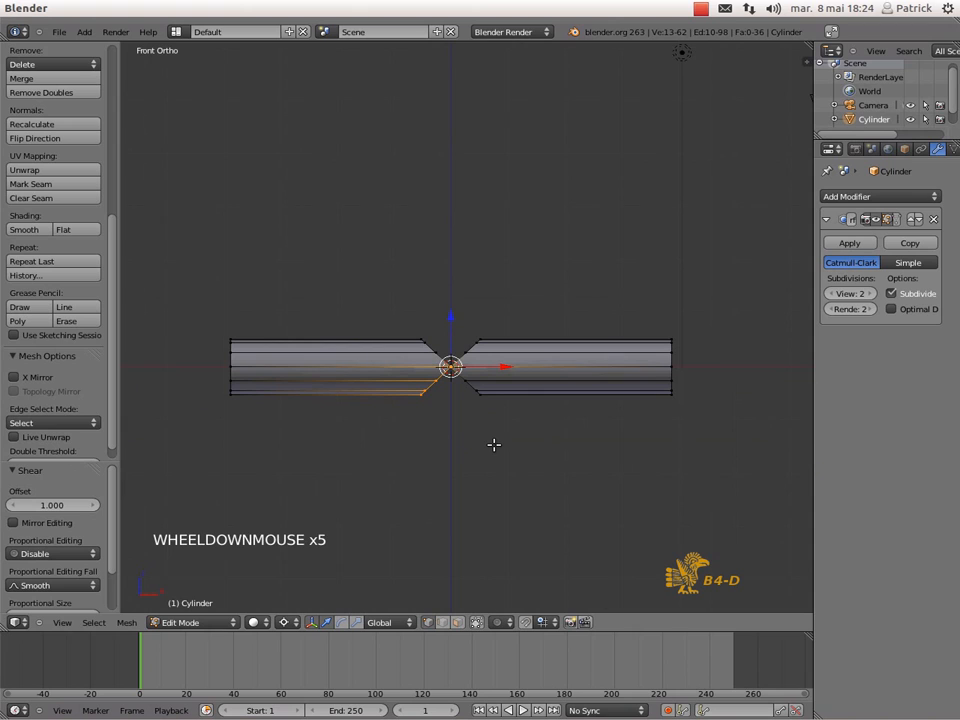
scroll(551, 361, up, 2)
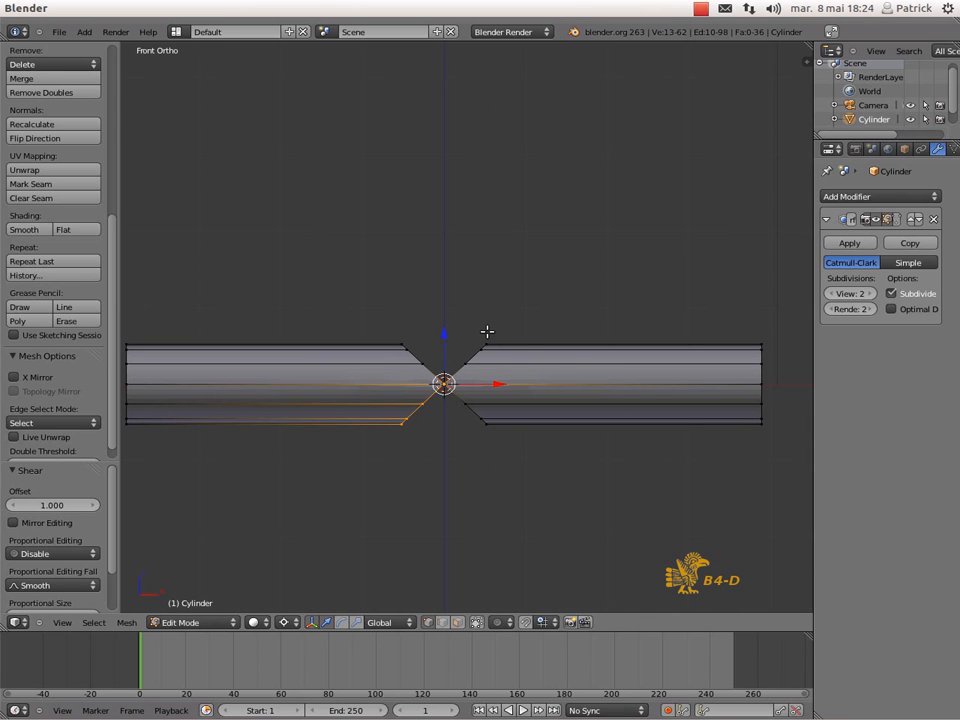
scroll(485, 329, up, 1)
scroll(449, 318, down, 2)
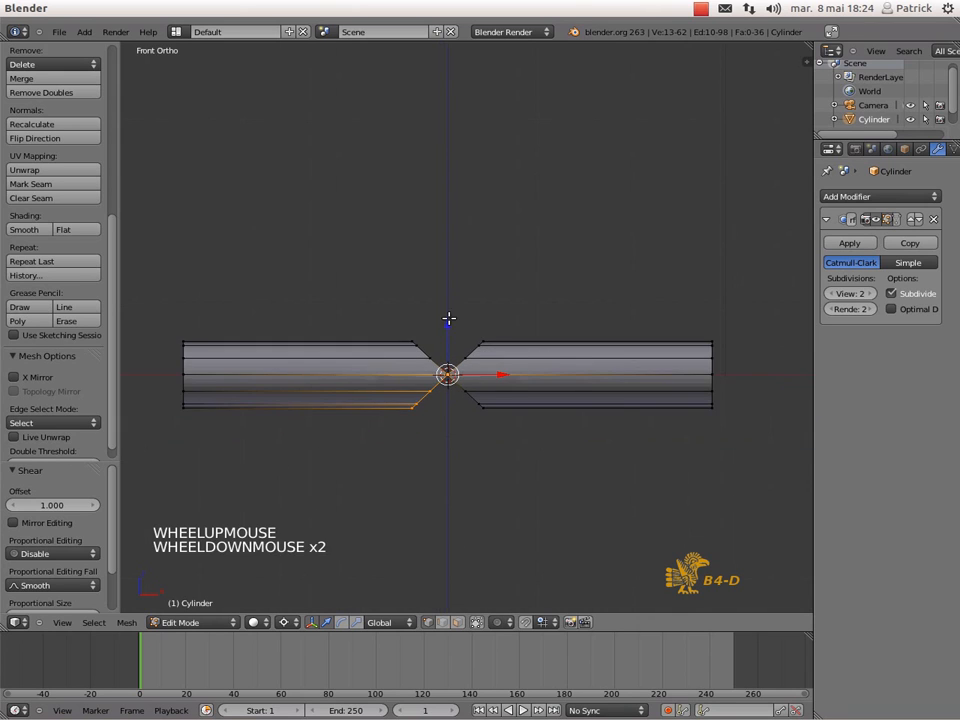
key(a)
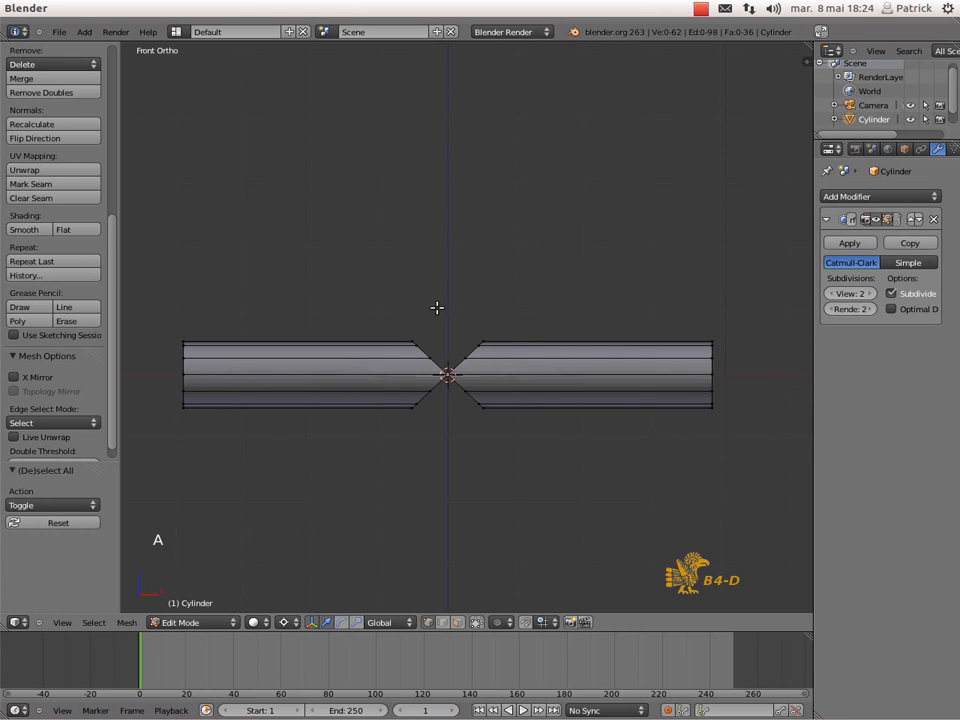
scroll(446, 332, up, 2)
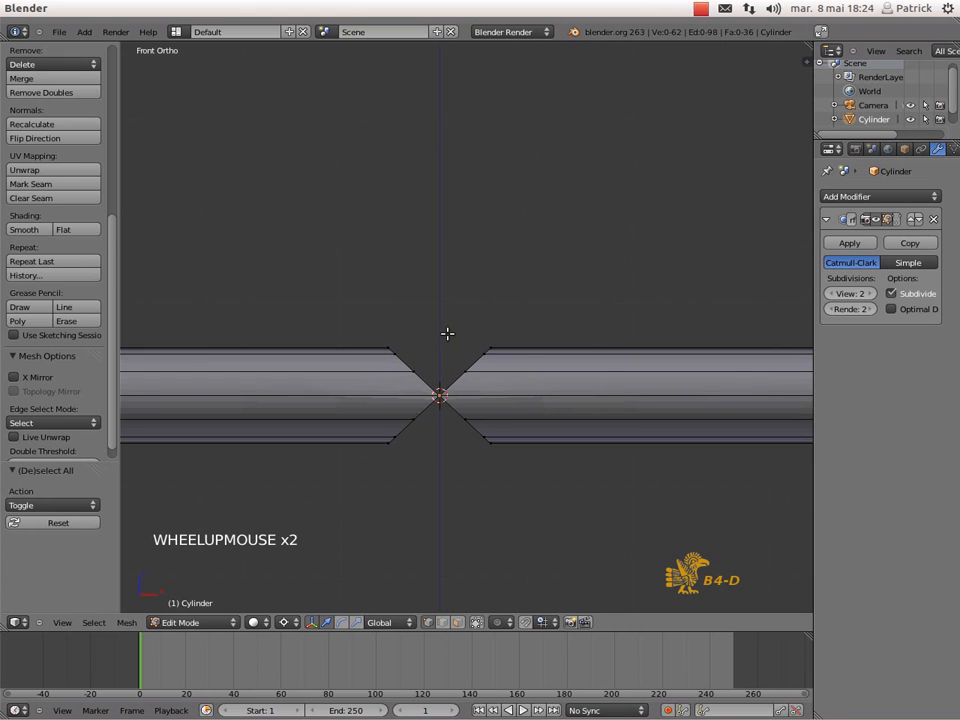
key(b)
drag(429, 332, 805, 487)
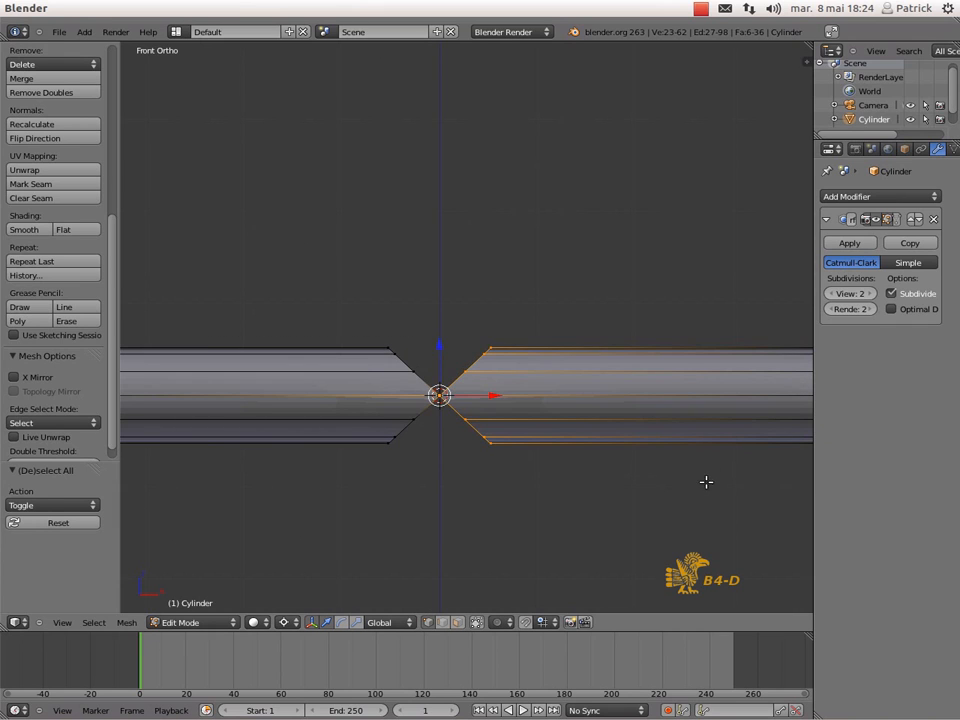
shift+middle_drag(673, 499, 576, 480)
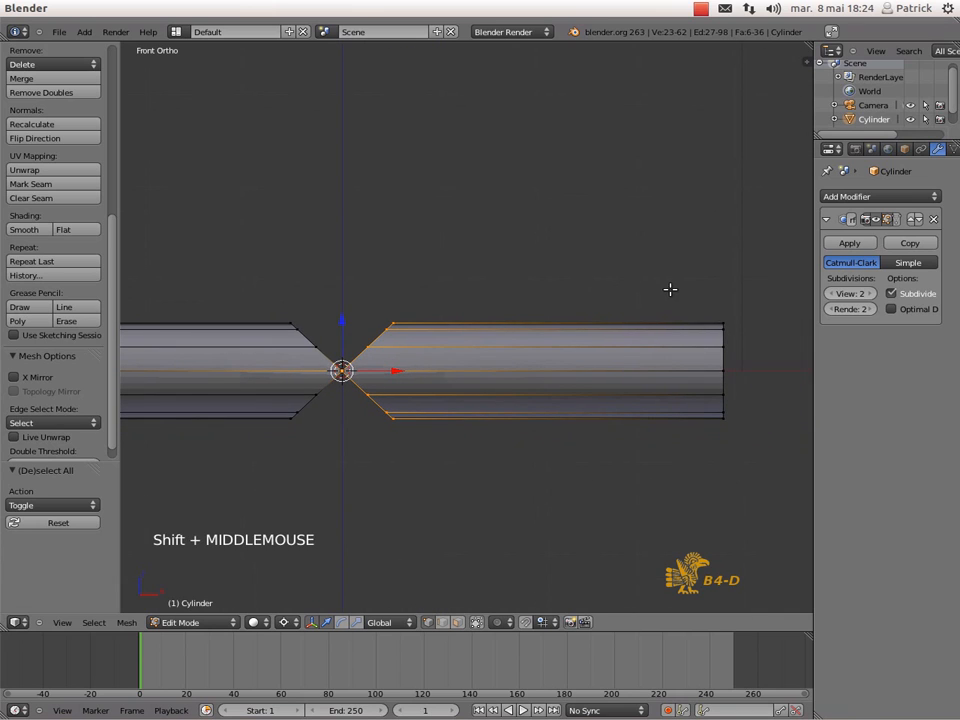
key(b)
drag(669, 289, 752, 497)
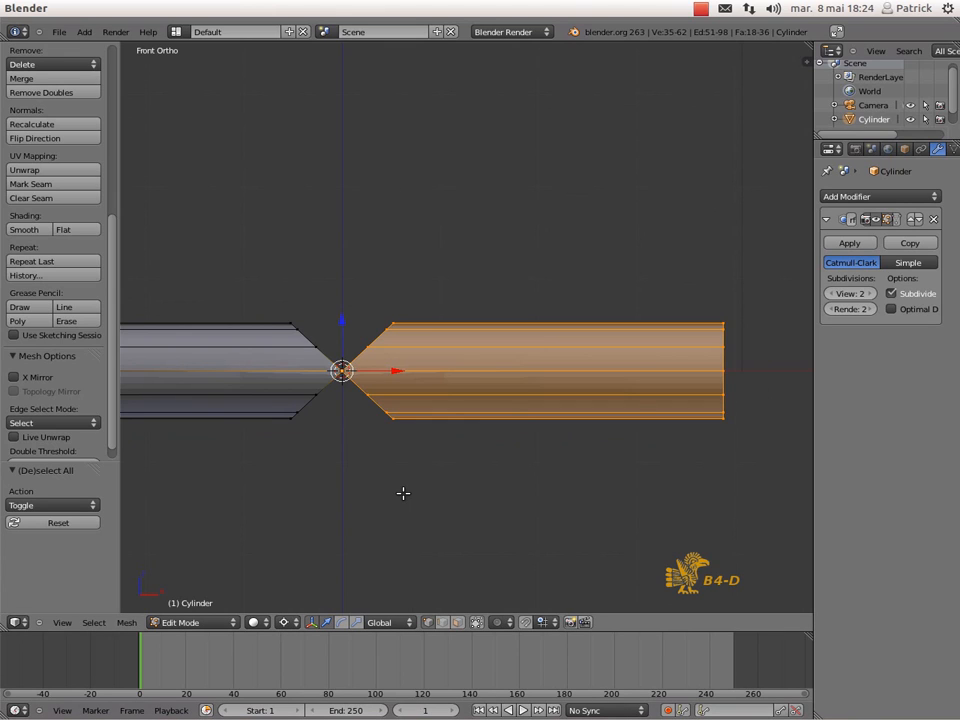
text(r)
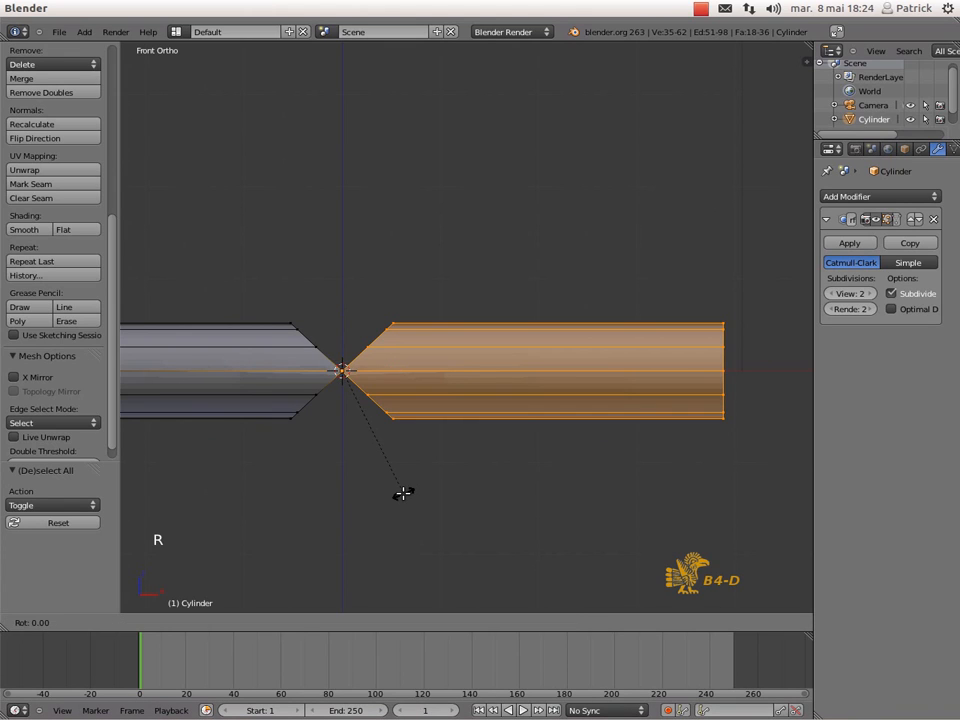
text(45)
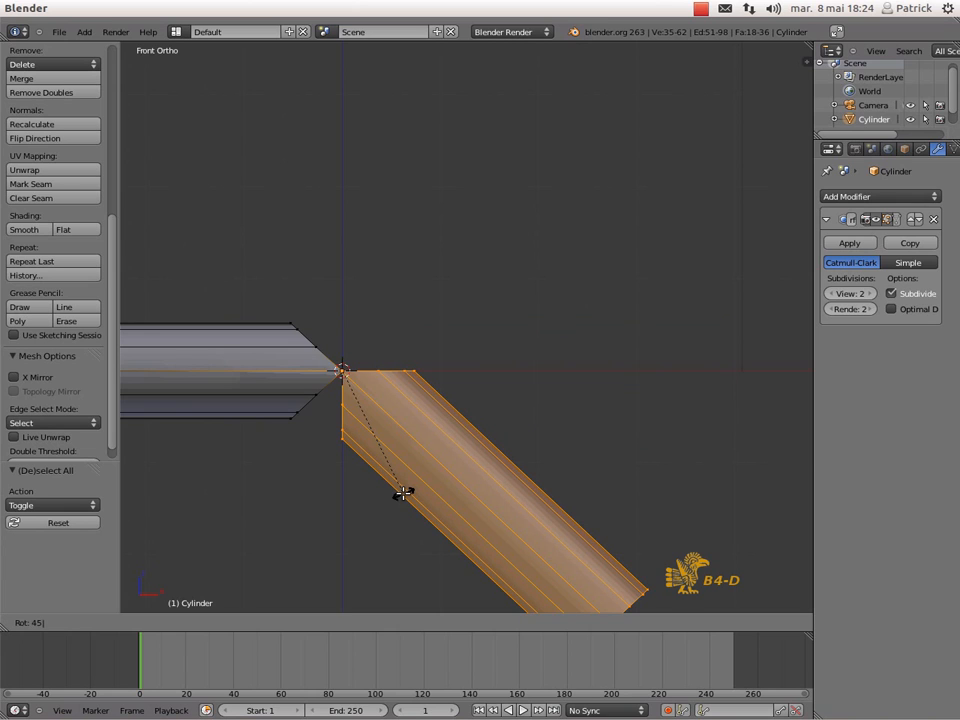
key(Return)
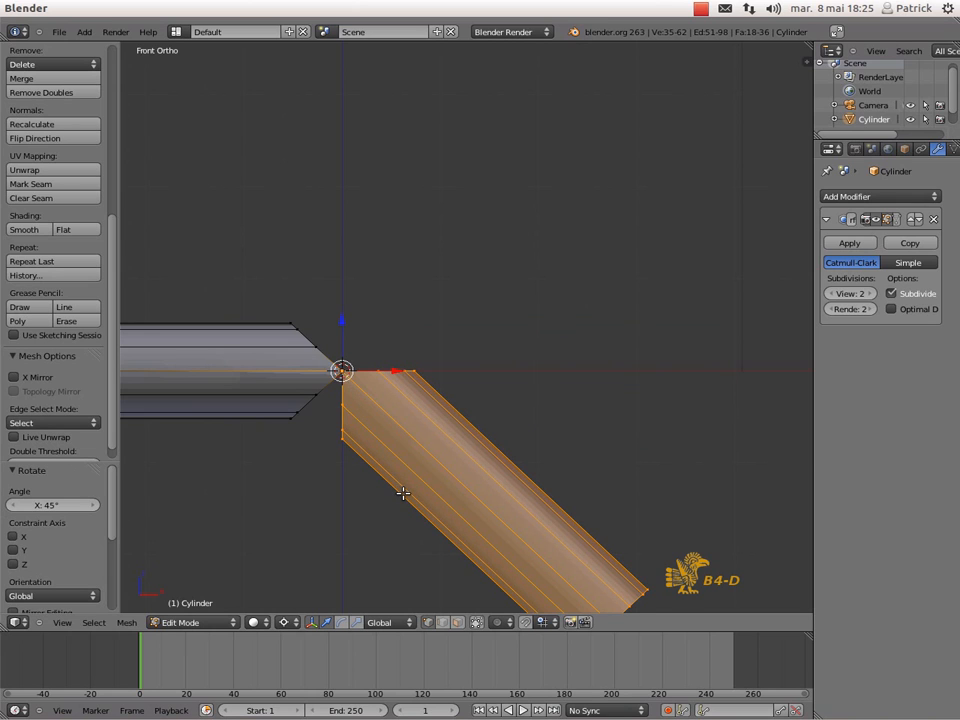
- Box-select all vertices of the -X half, including those at the centre, and rotate them -45° about the 3D cursor
scroll(403, 493, down, 3)
shift+middle_drag(403, 484, 598, 508)
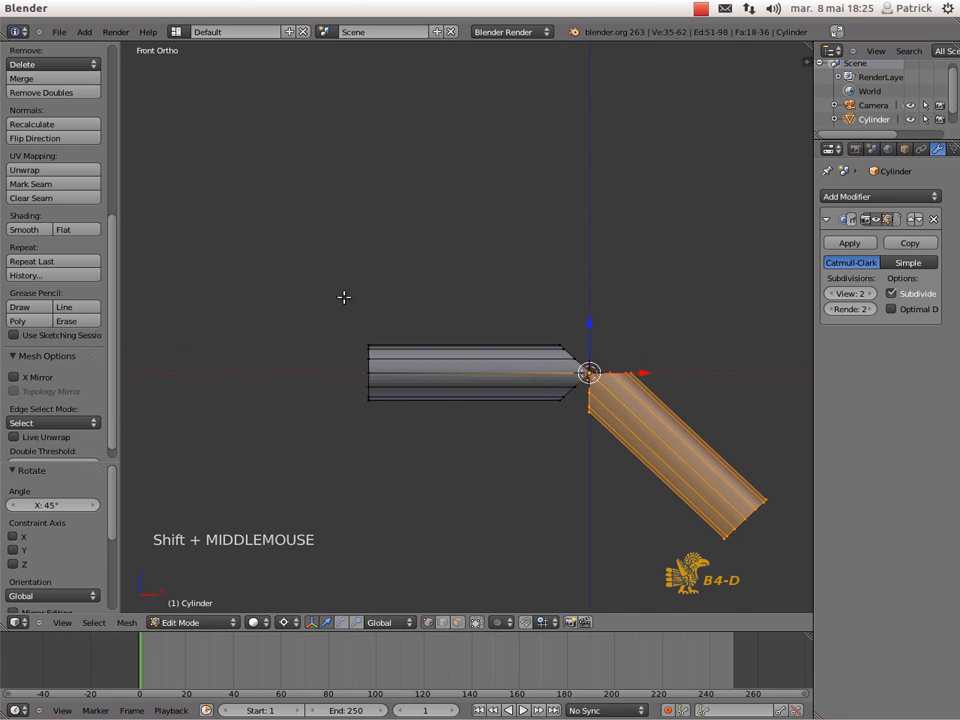
key(a)
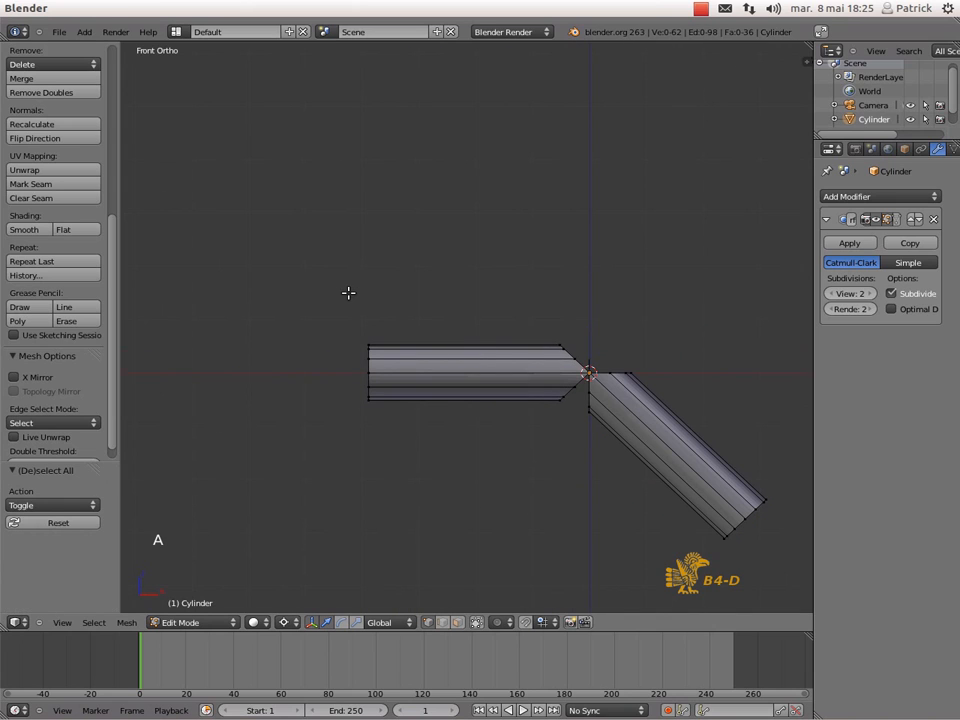
key(b)
drag(348, 292, 578, 455)
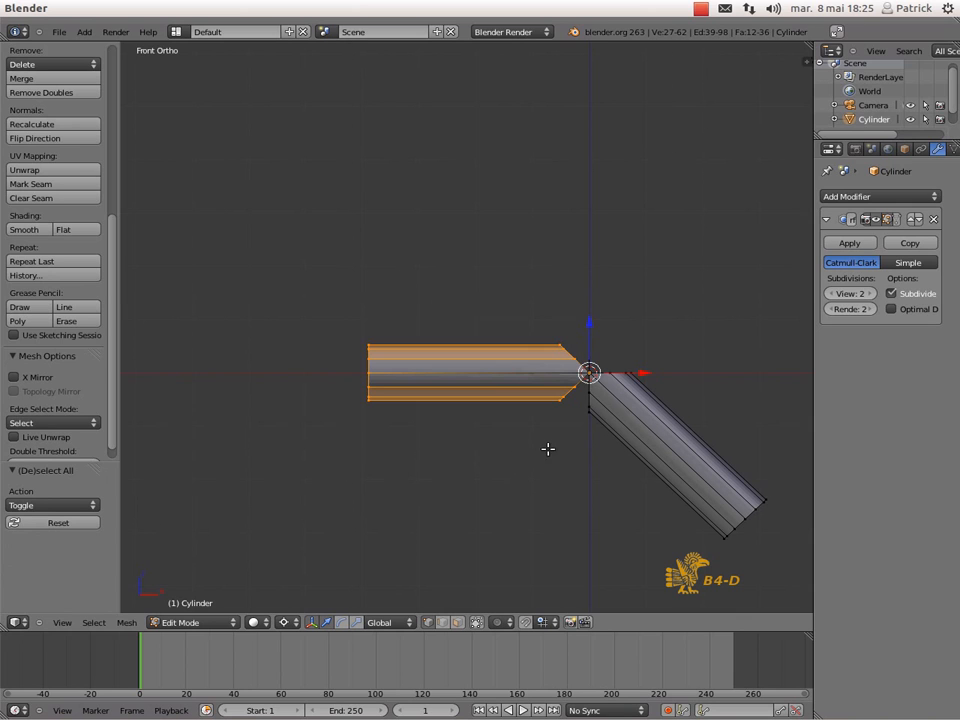
scroll(531, 452, up, 1)
scroll(528, 451, up, 2)
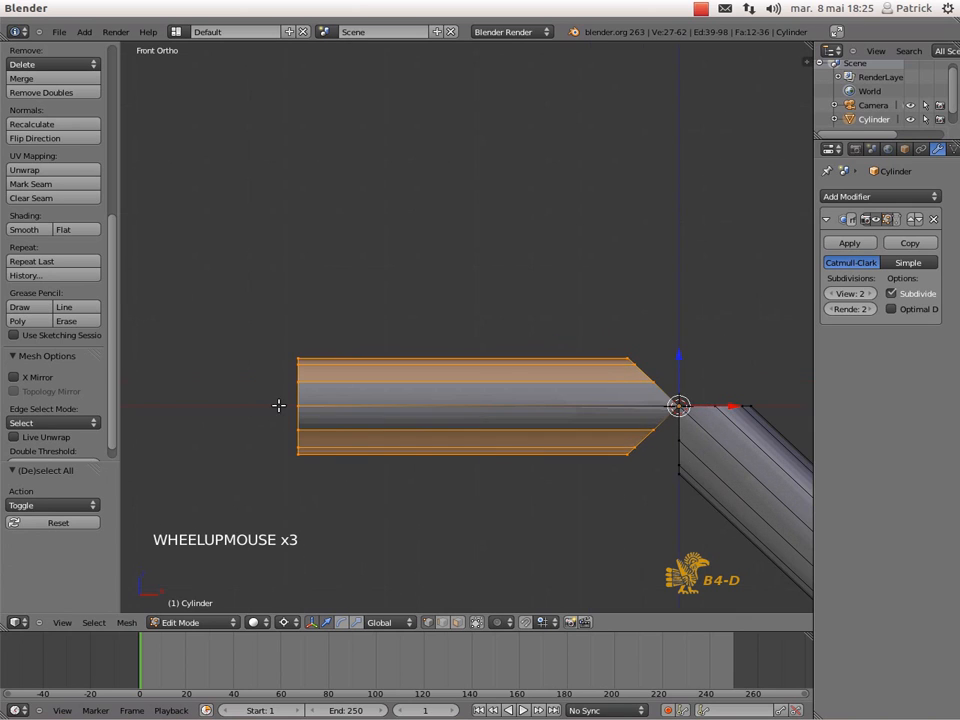
scroll(651, 428, up, 2)
shift+middle_drag(654, 454, 418, 421)
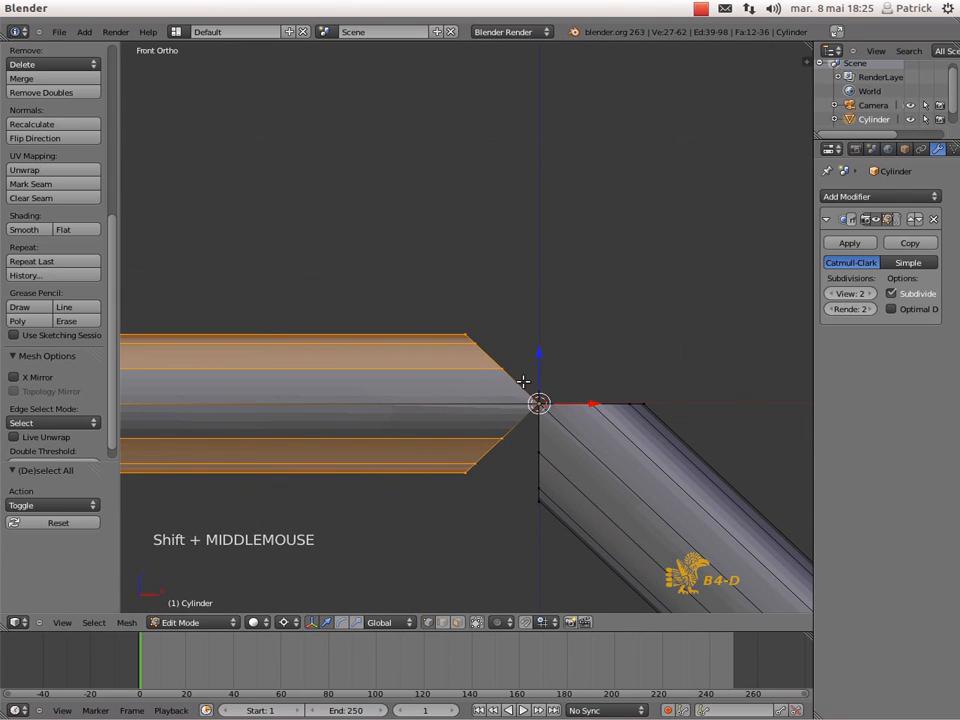
key(b)
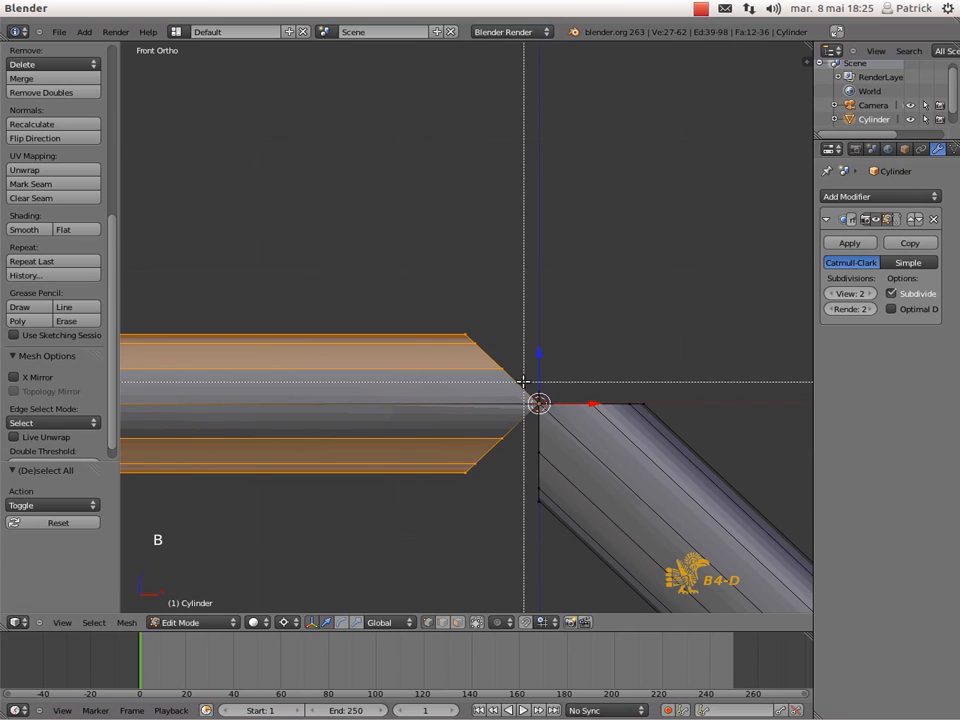
drag(525, 390, 546, 411)
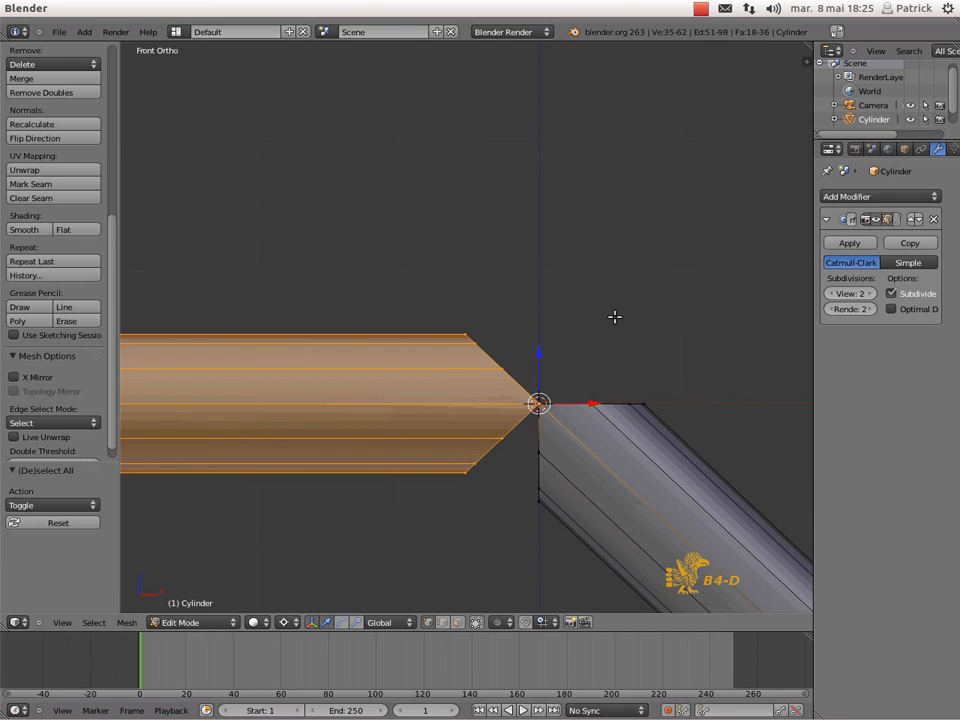
key(r)
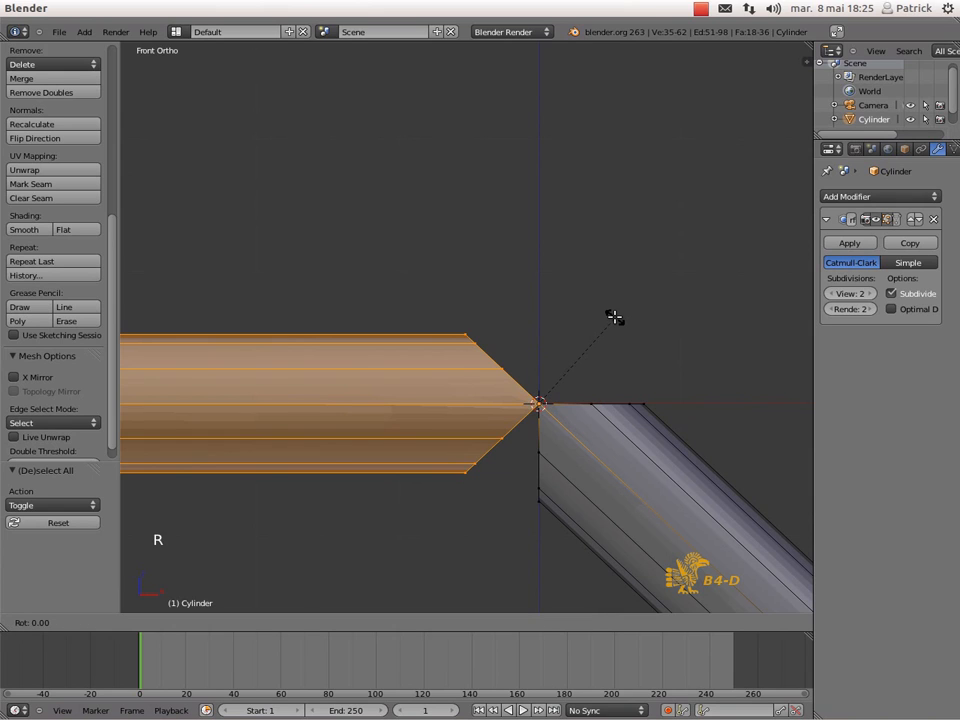
text(-45)
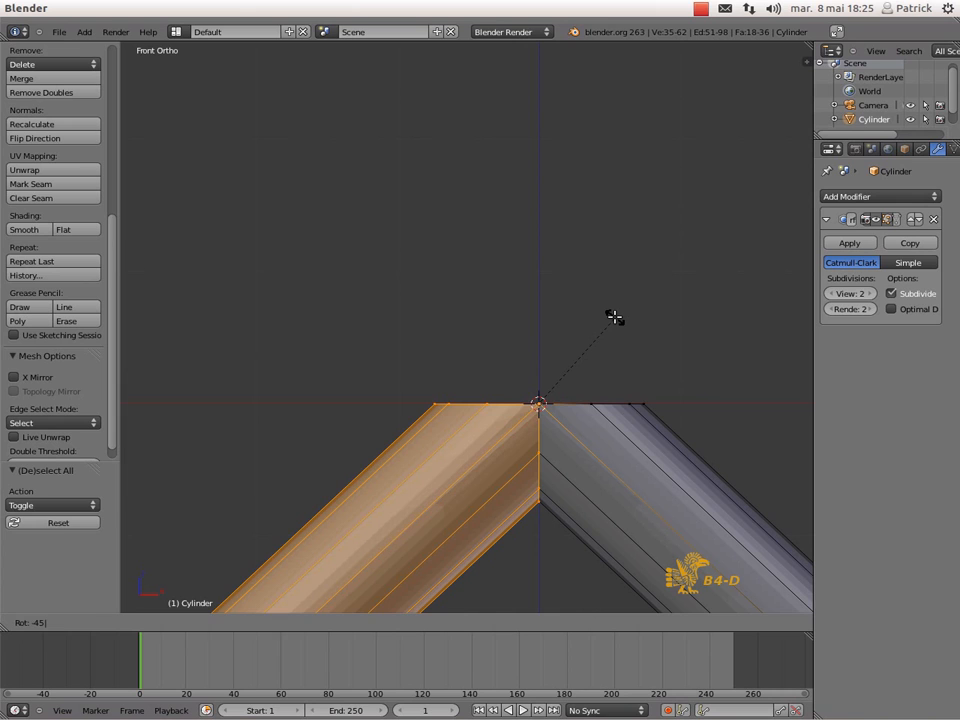
key(Return)
- Select the whole mesh and remove doubles to merge the two angled pipe halves
scroll(615, 321, down, 5)
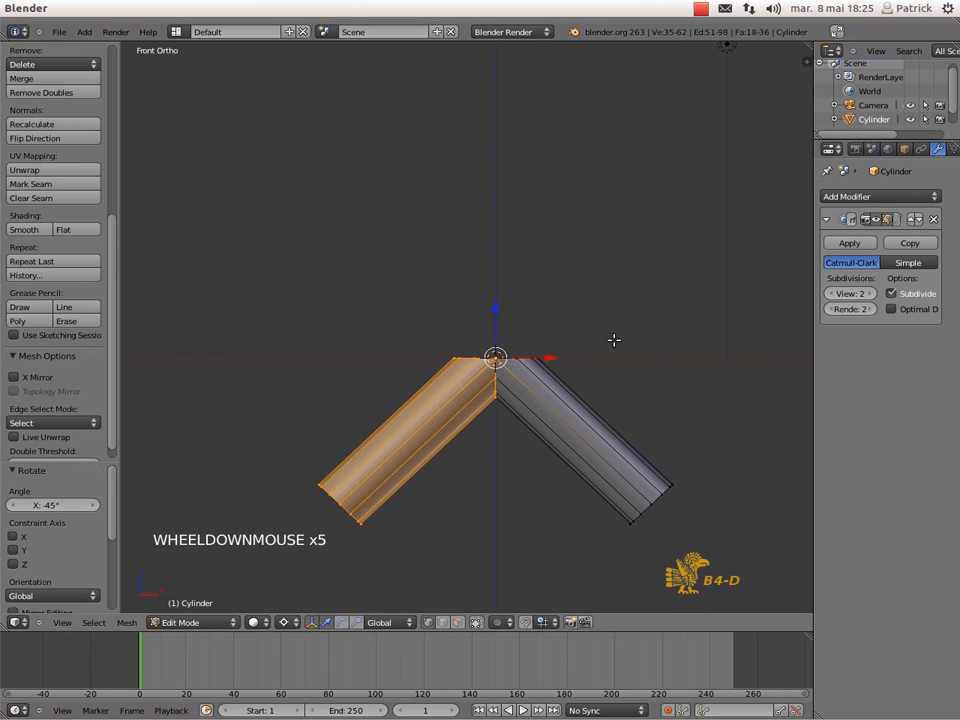
shift+middle_drag(646, 413, 587, 388)
scroll(553, 427, up, 1)
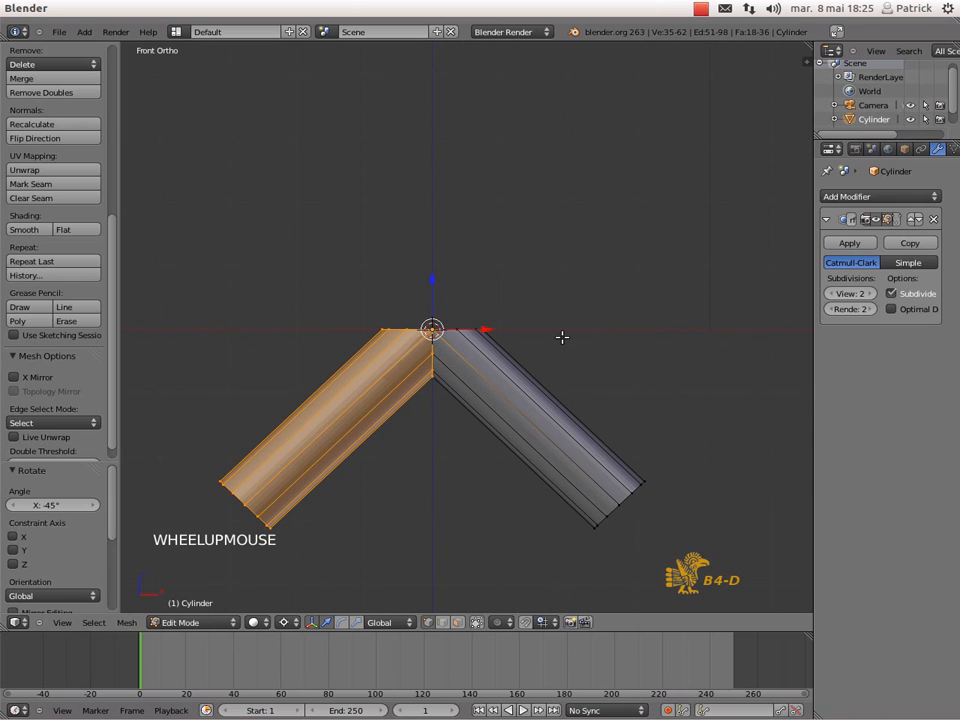
key(a)
key(a)
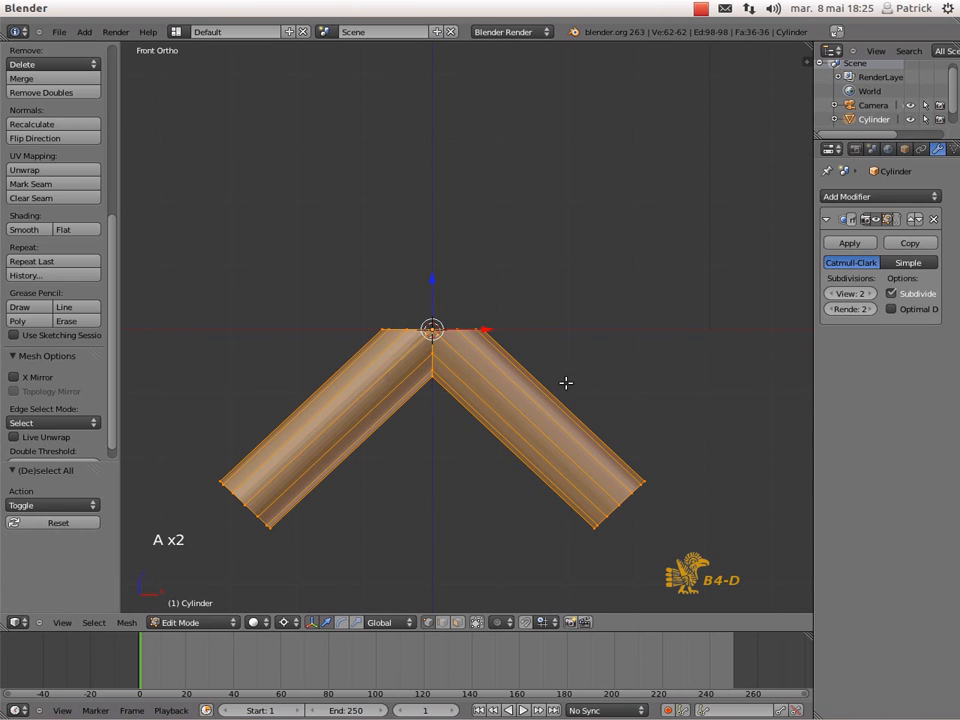
key(w)
click(635, 335)
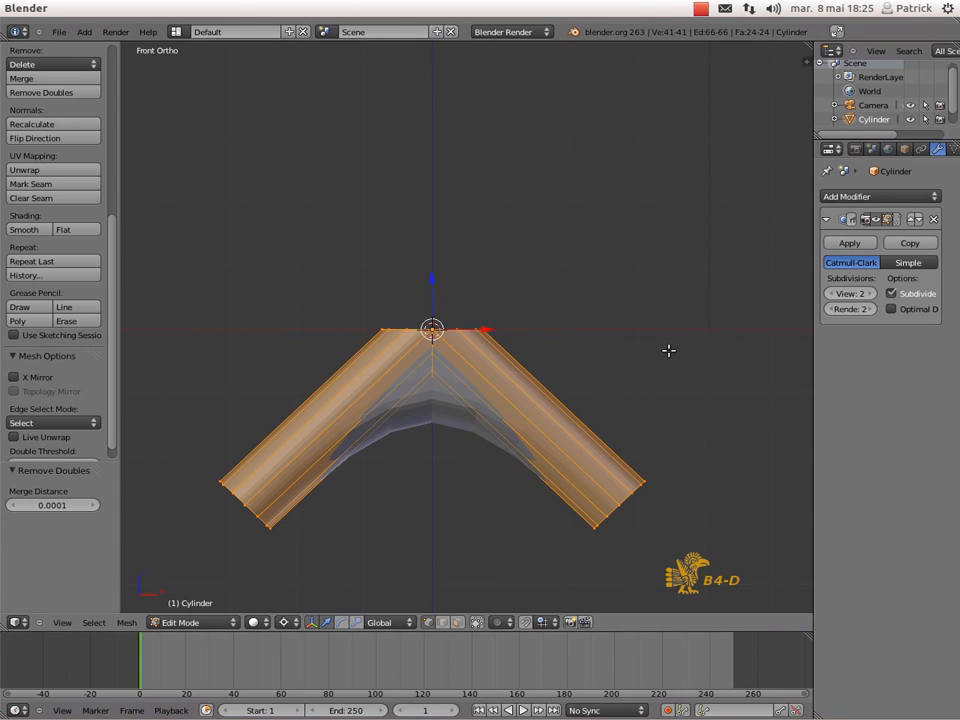
- Box-select the middle vertices at the cylinder's +X end and snap the 3D cursor to them
scroll(630, 349, up, 2)
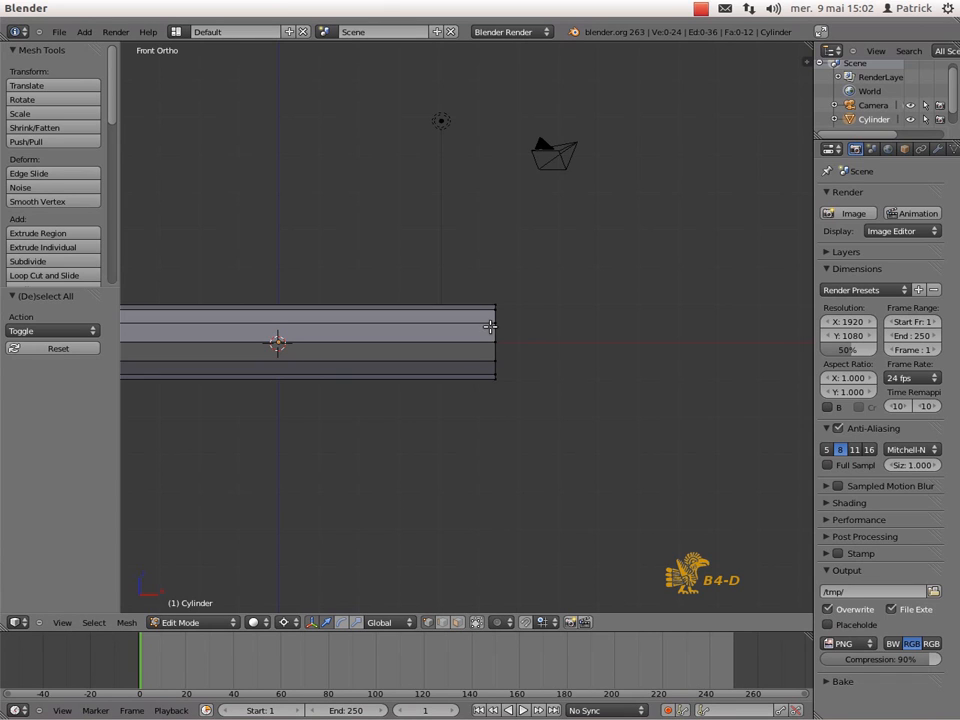
key(b)
drag(483, 330, 520, 345)
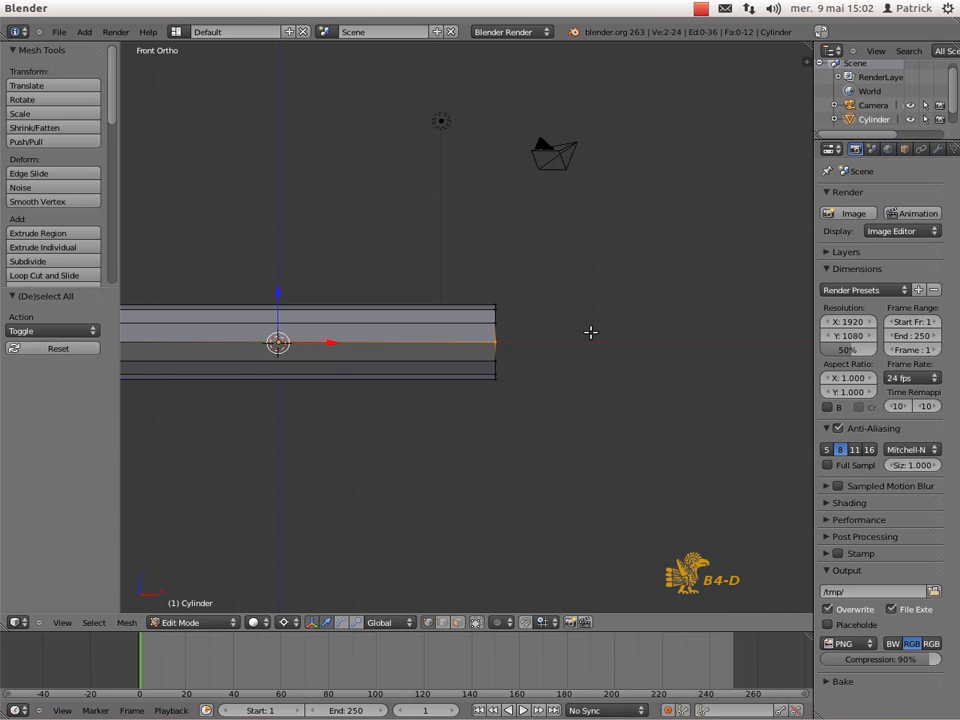
key(shift+s)
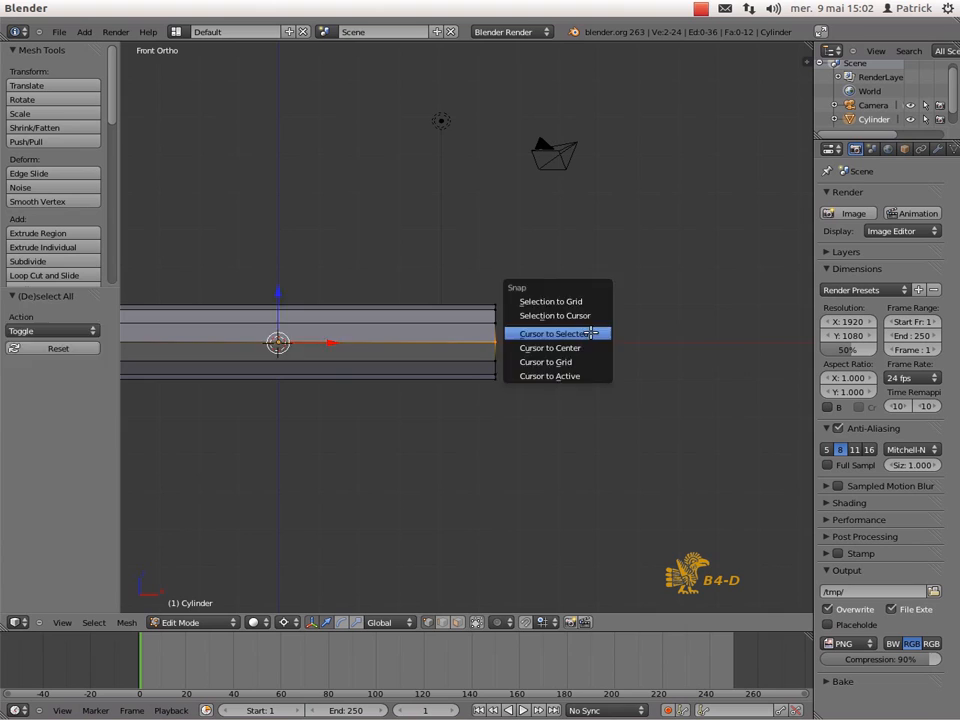
click(591, 332)
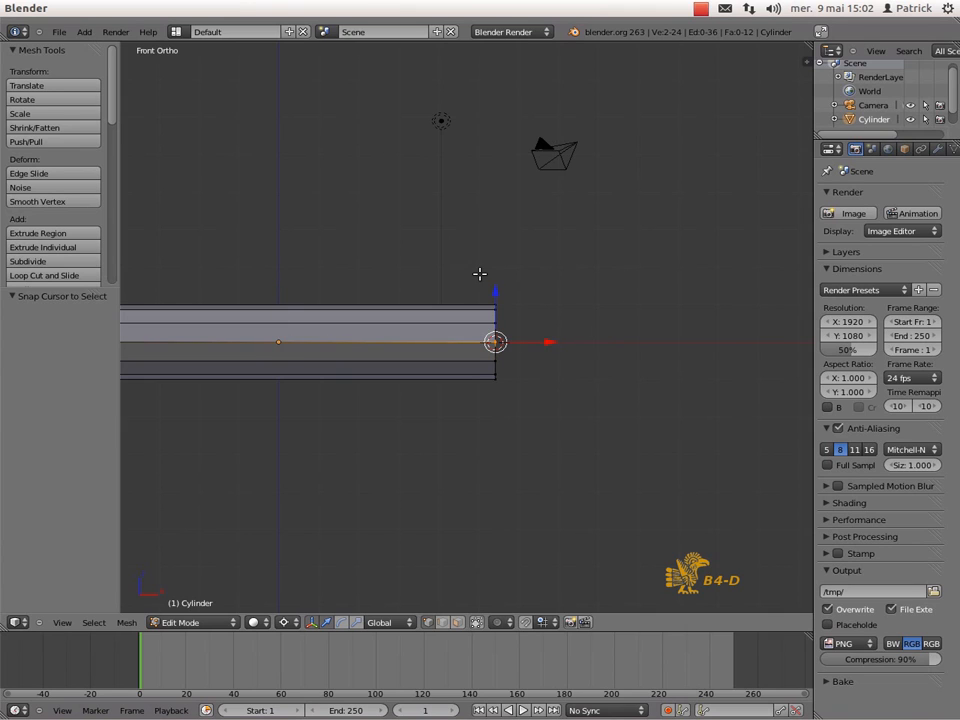
- Box-select all vertices of the cylinder's +X end and shear them by 1 with Mirror Editing enabled
key(b)
drag(480, 276, 524, 405)
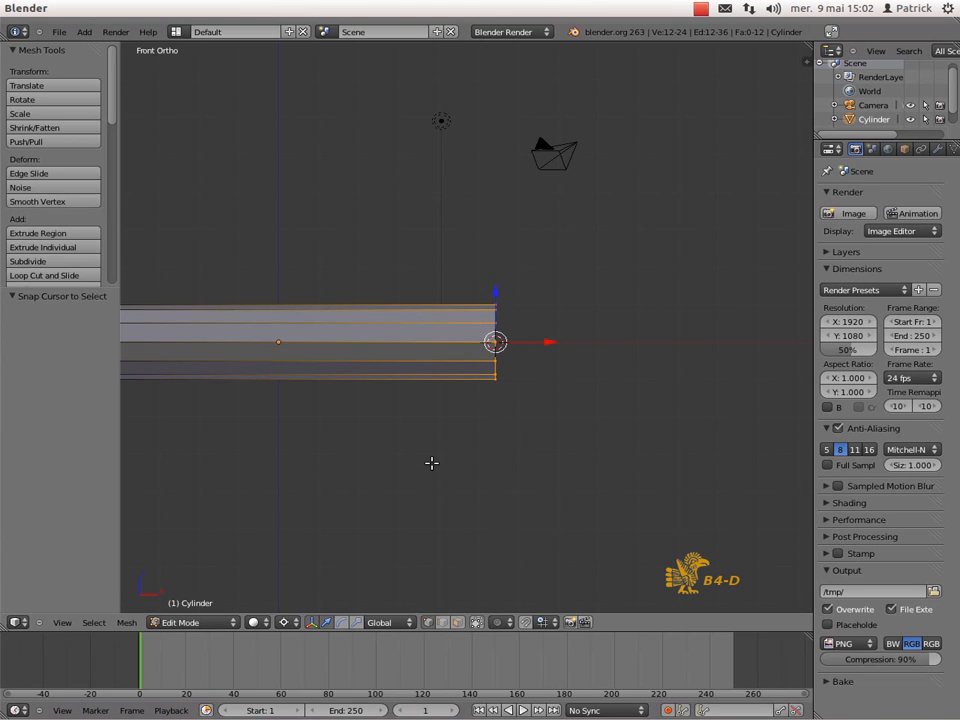
key(ctrl+alt+shift+s)
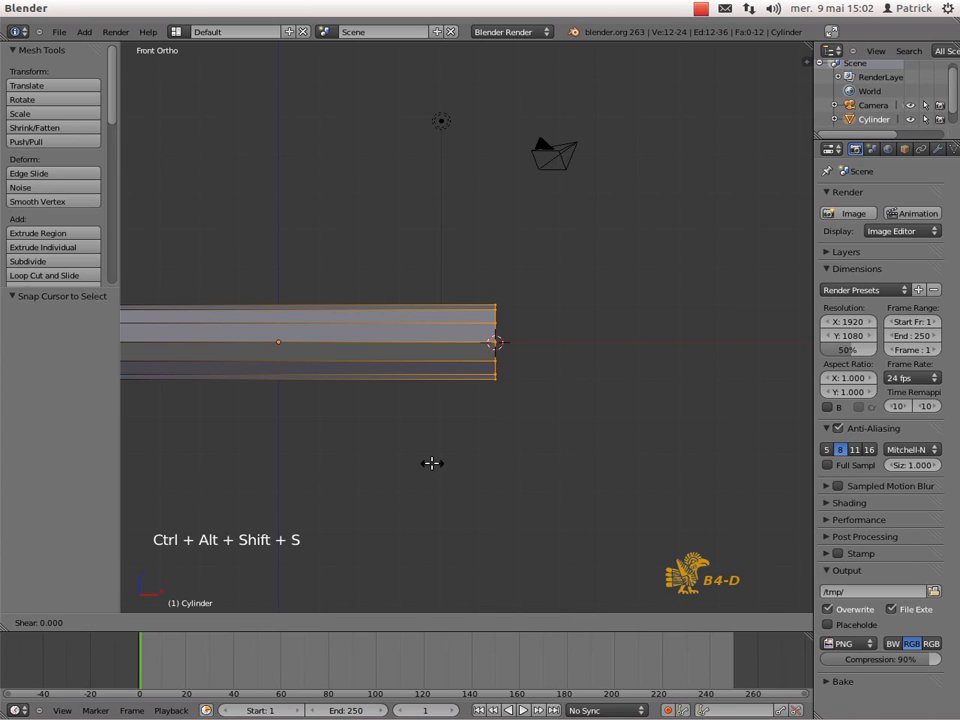
click(431, 463)
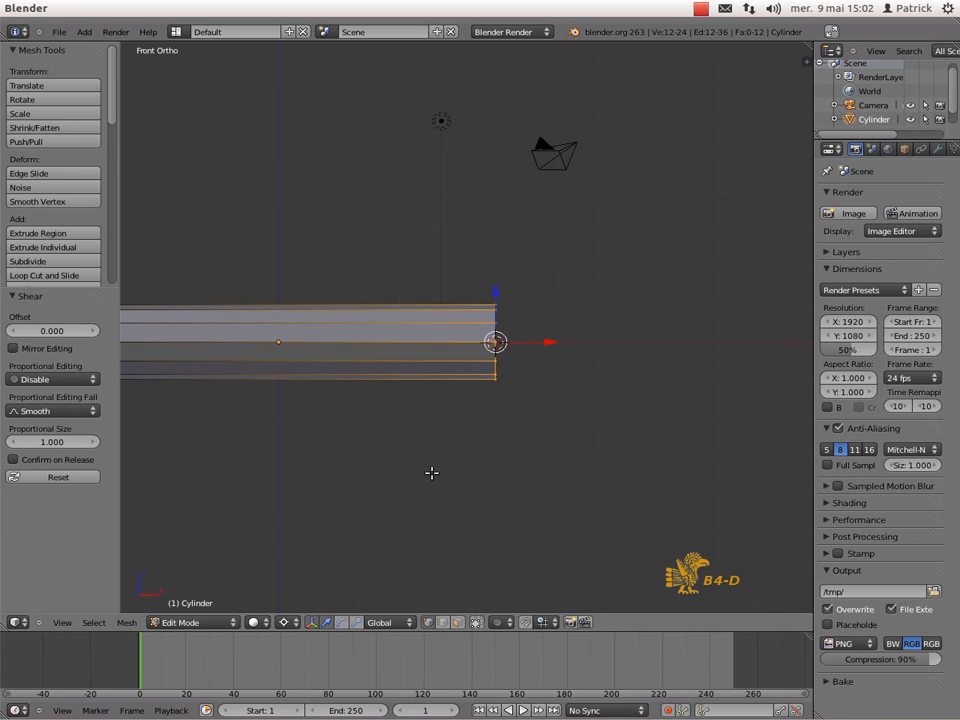
click(43, 335)
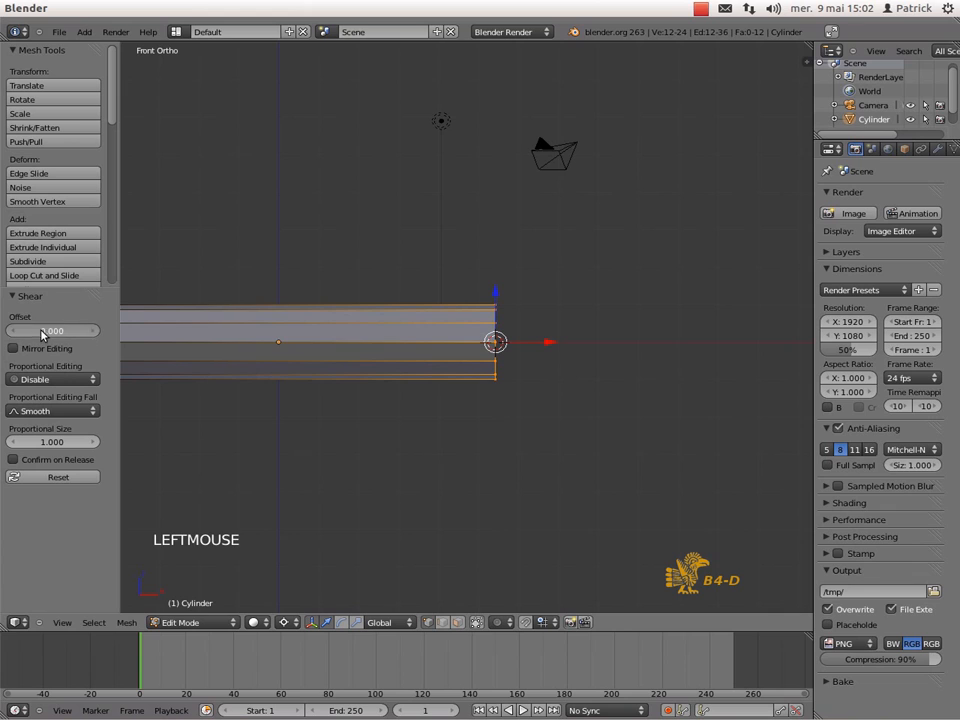
text(1)
key(Return)
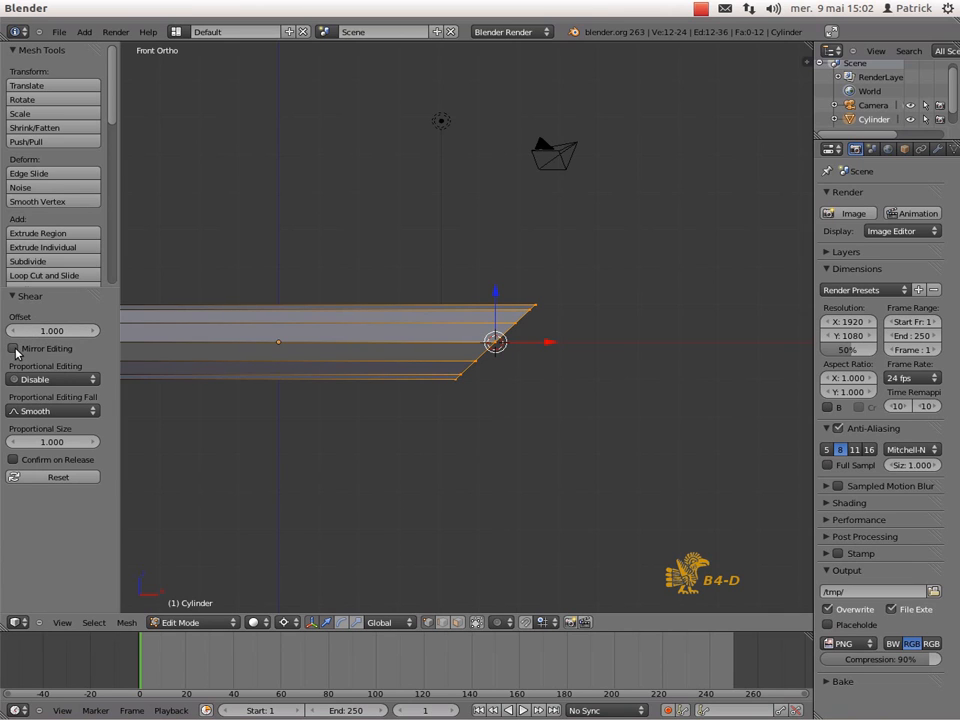
click(14, 349)
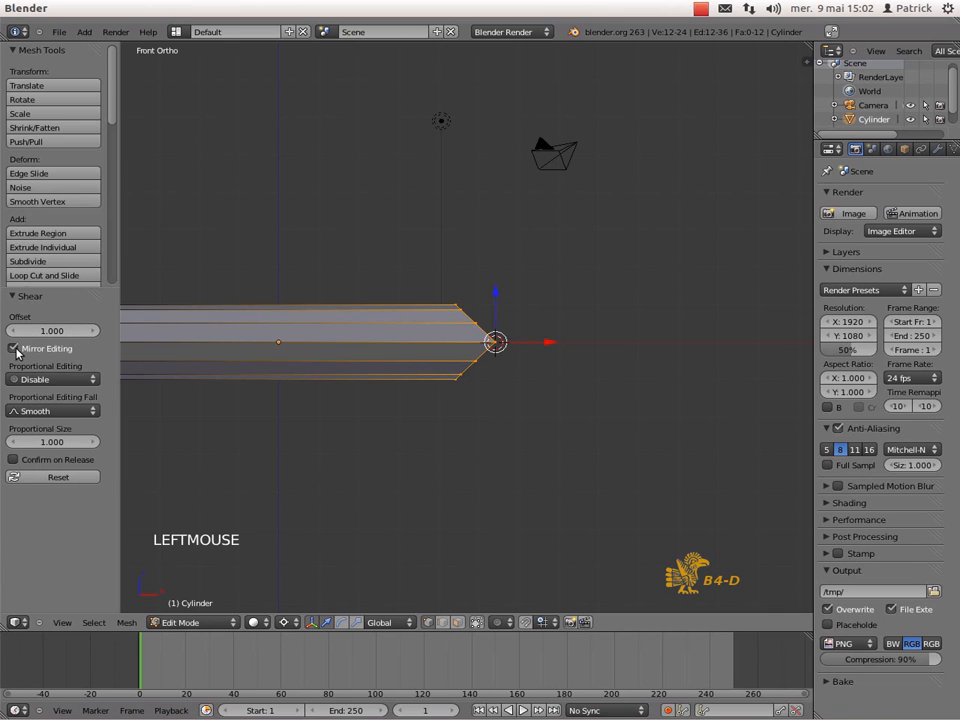
- Box-select the whole cylinder and rotate it -45° about the 3D cursor
scroll(397, 291, down, 3)
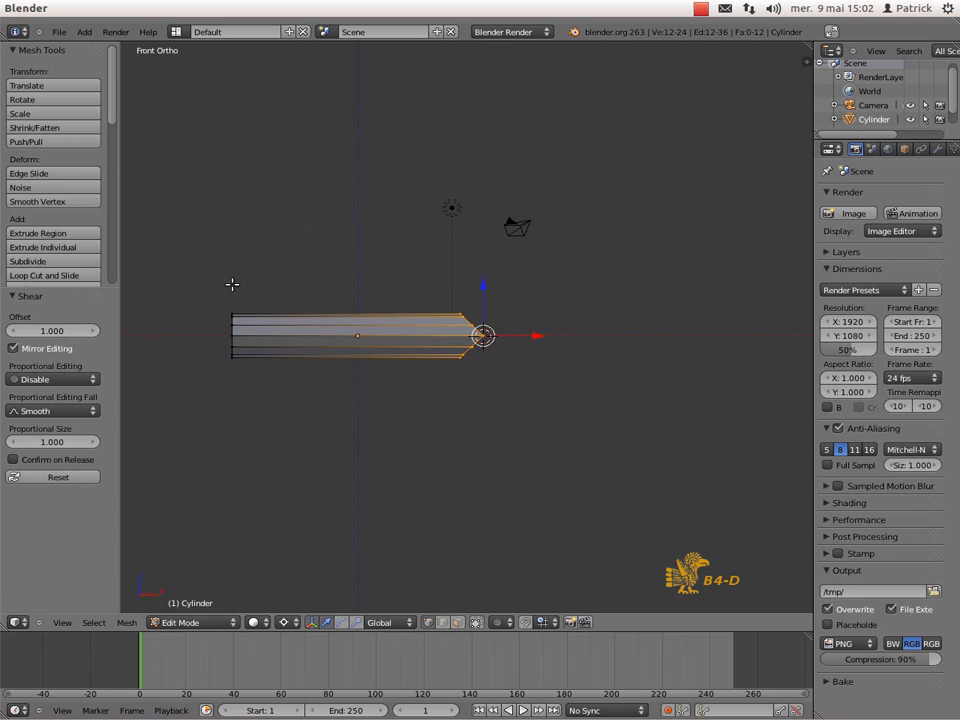
key(b)
drag(218, 282, 521, 446)
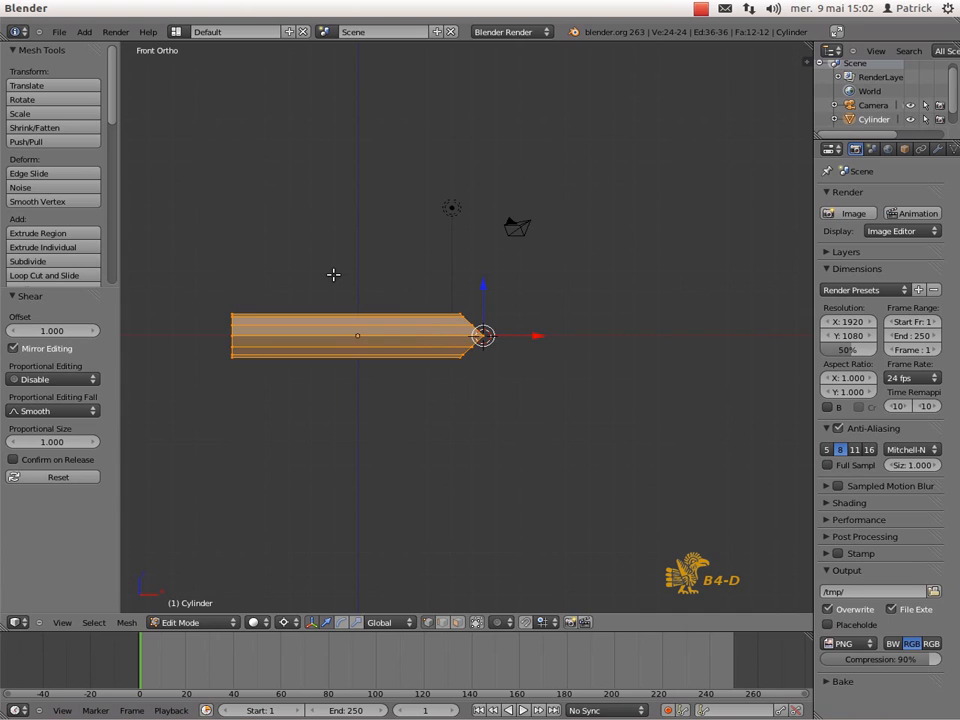
key(r)
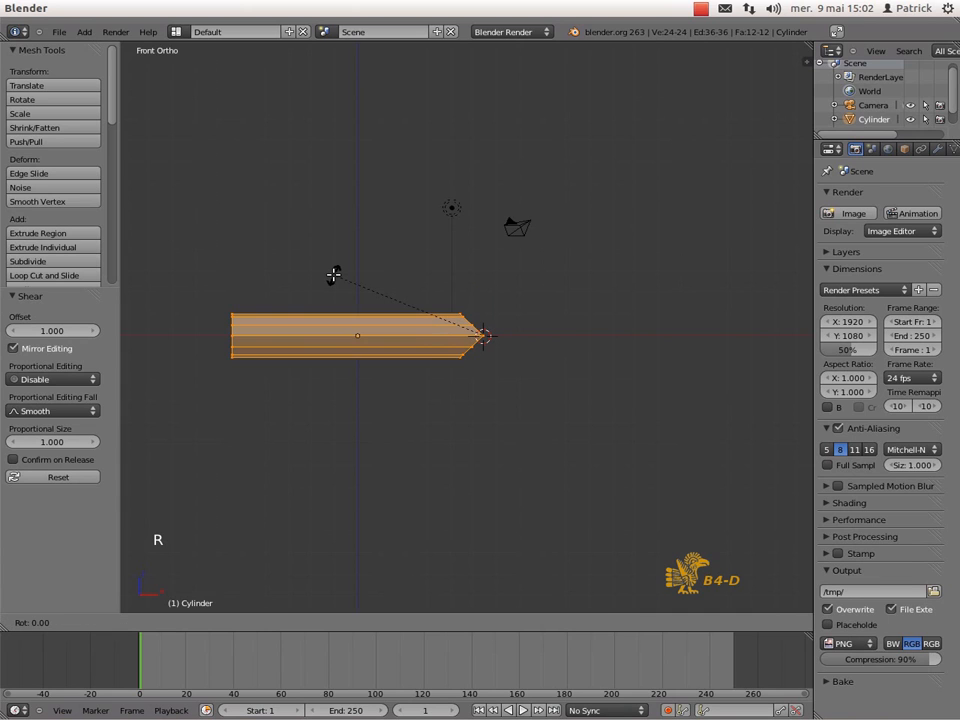
text(-45)
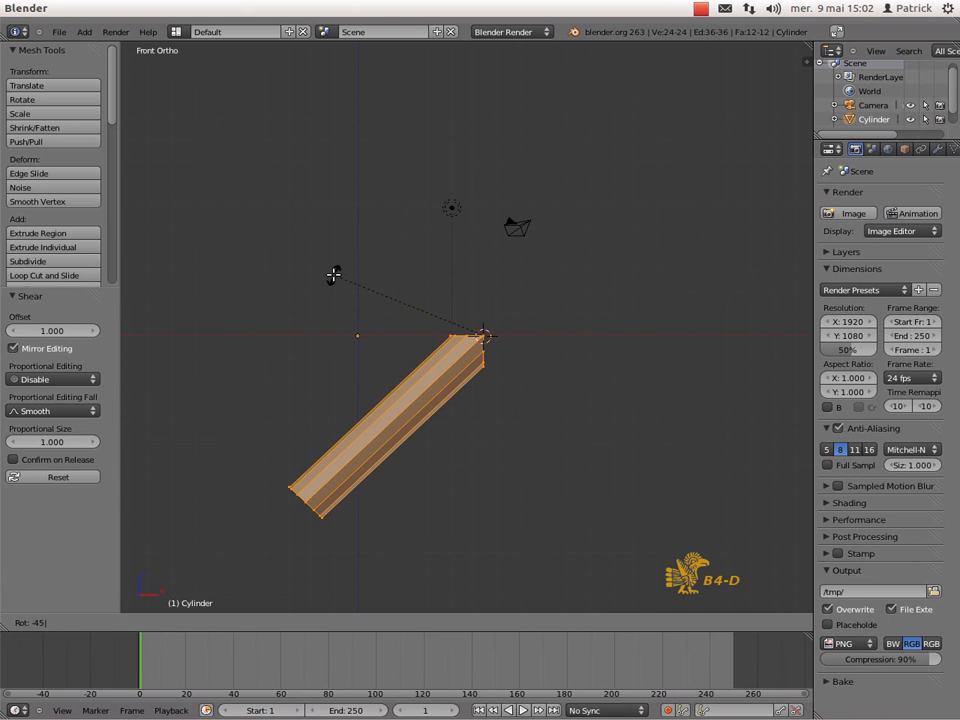
key(Return)
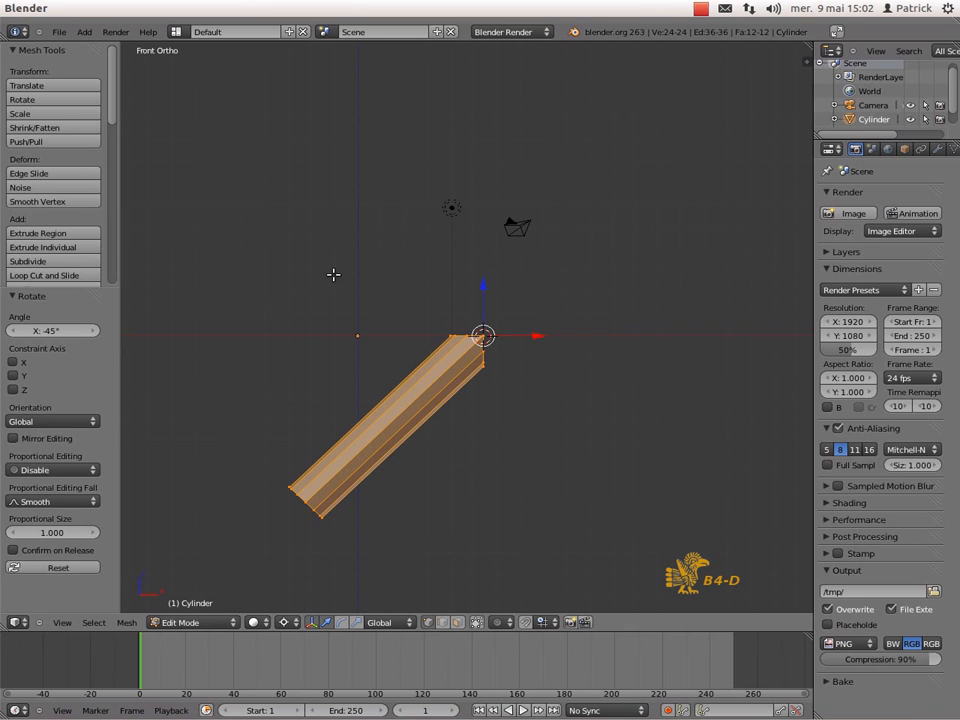
- Duplicate the tilted pipe in place and rotate the copy -90° about the 3D cursor
key(shift+d)
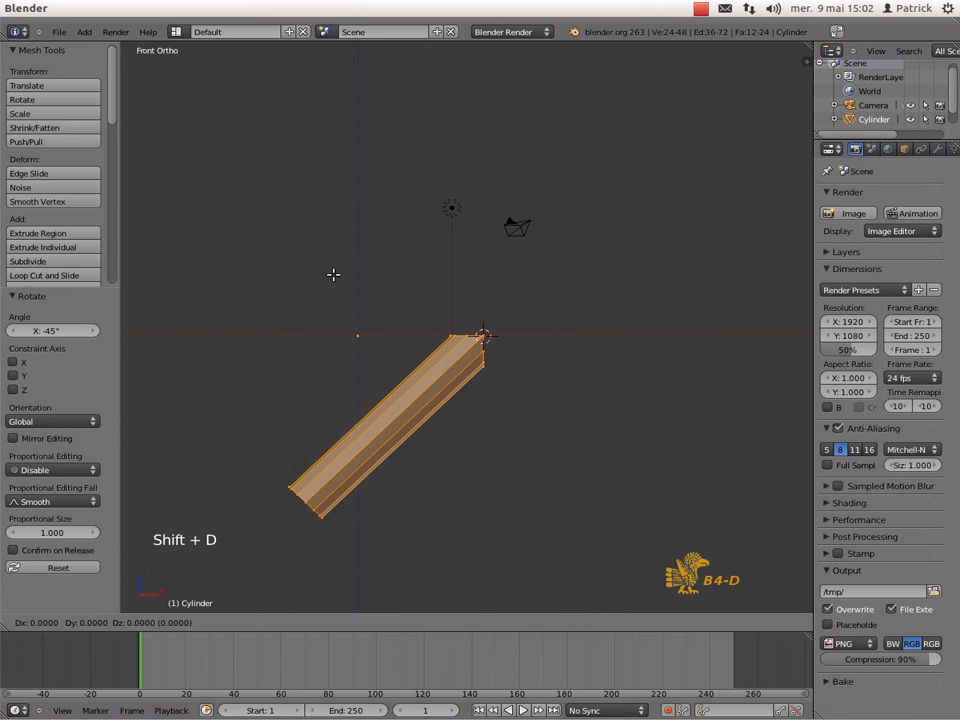
right_click(333, 274)
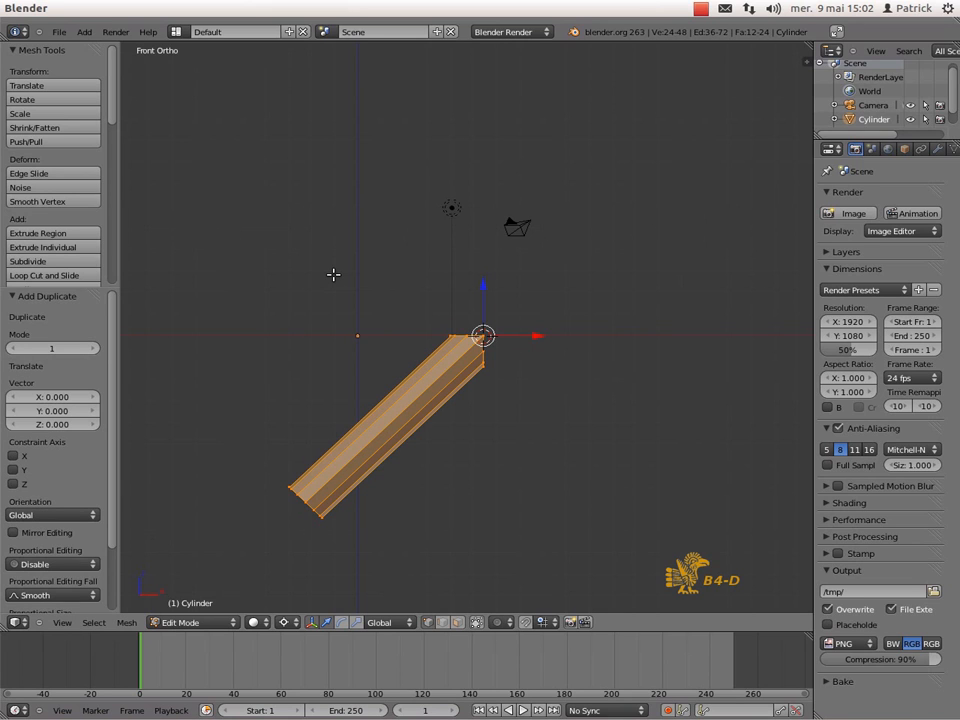
text(r)
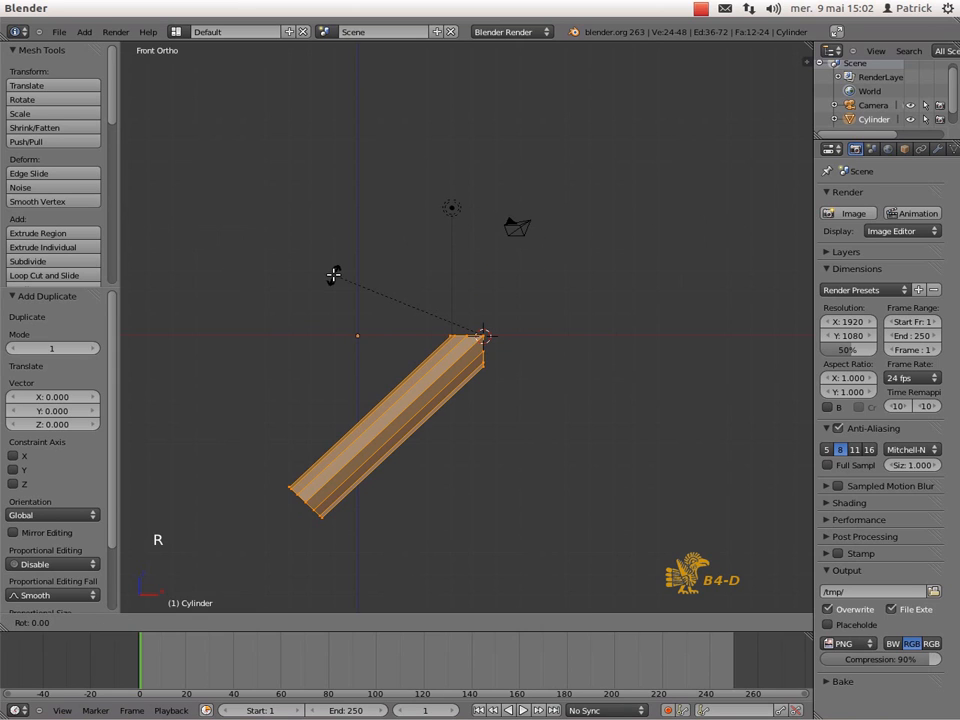
text(-90)
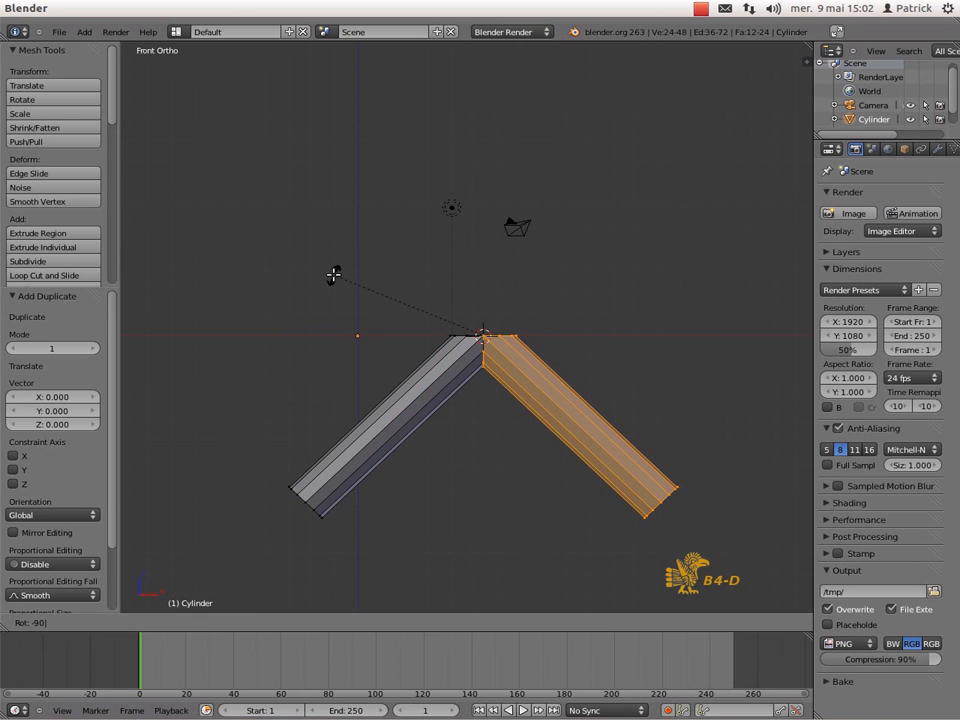
key(Return)
scroll(489, 336, up, 6)
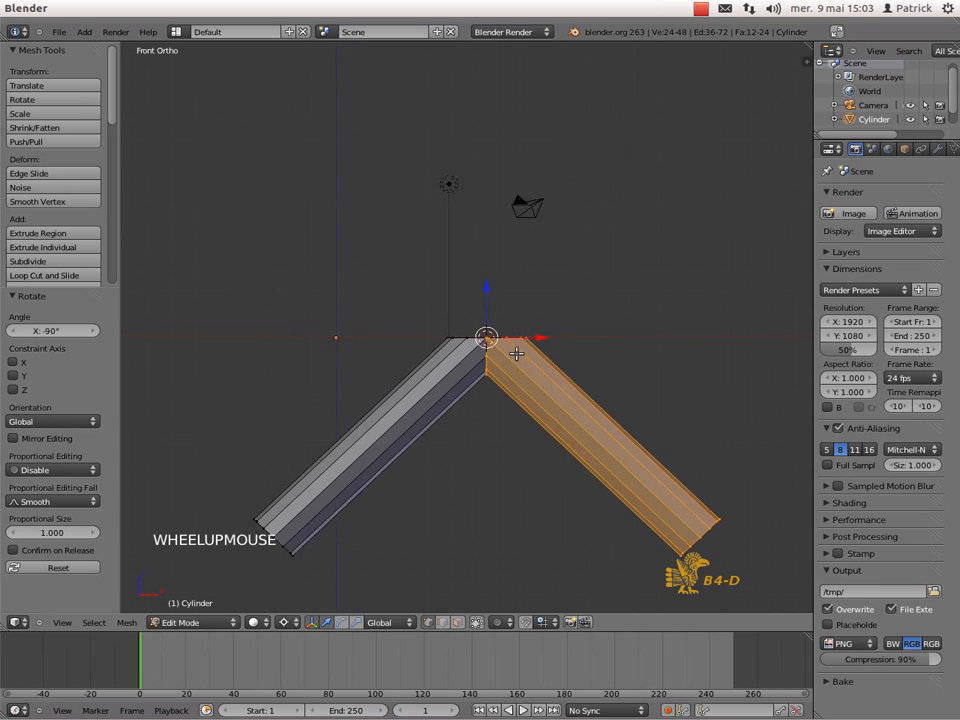
scroll(351, 280, up, 2)
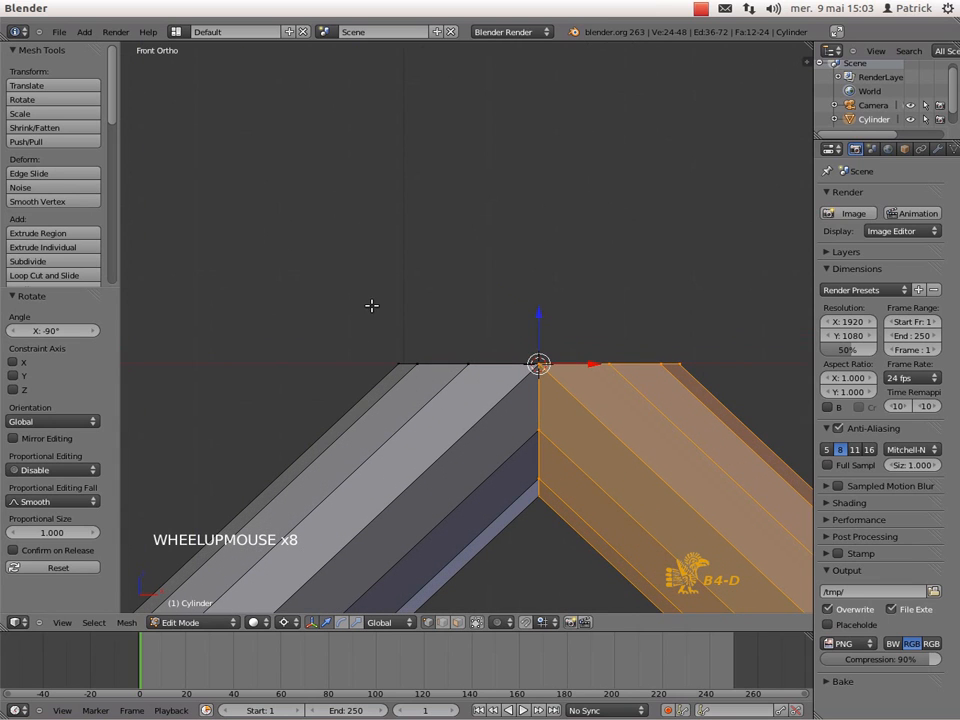
scroll(390, 302, down, 5)
scroll(358, 295, down, 2)
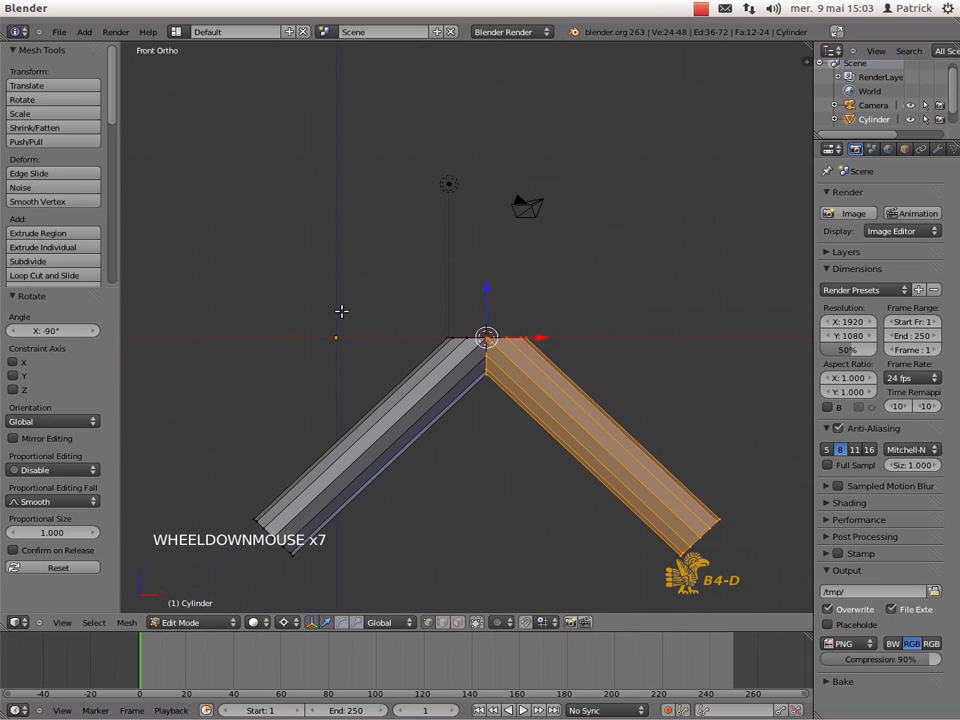
- Select the whole mesh and remove doubles to merge the original pipe with its rotated copy
key(a)
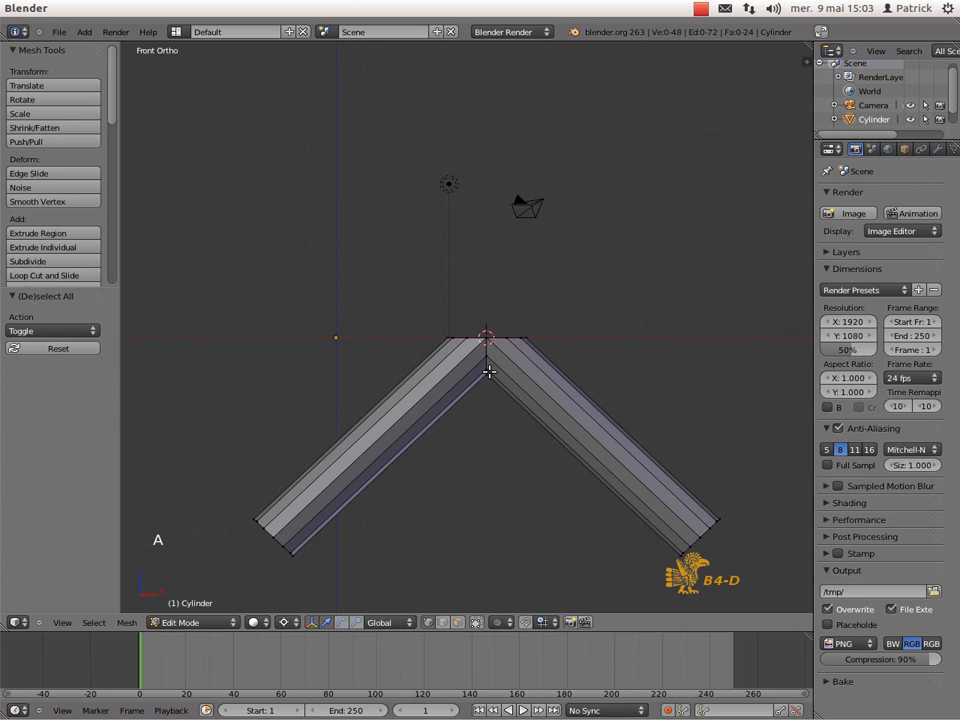
key(a)
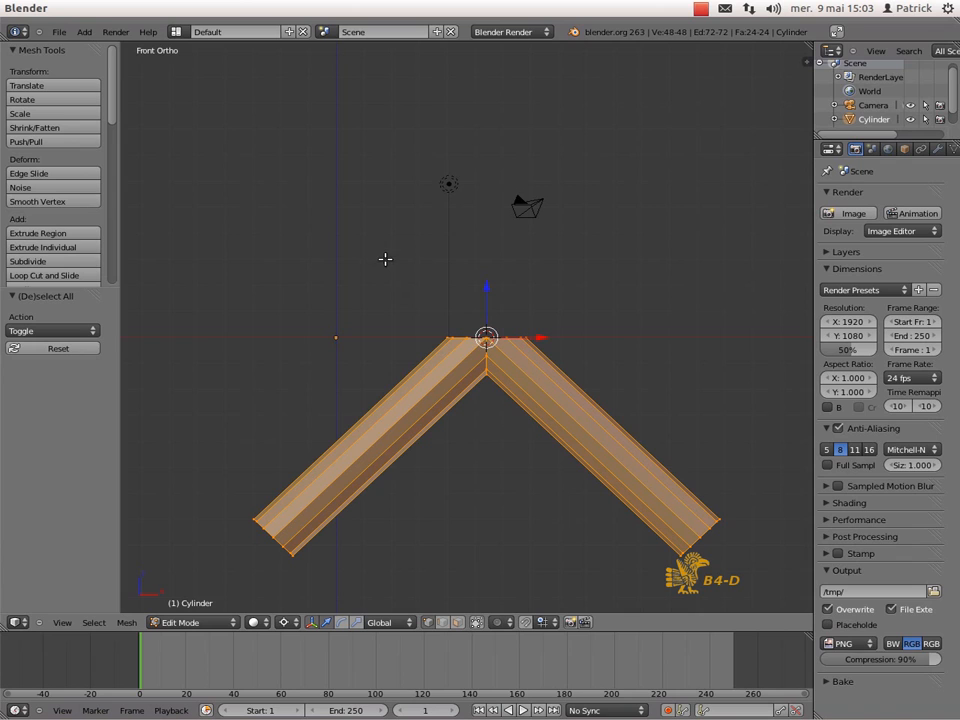
key(w)
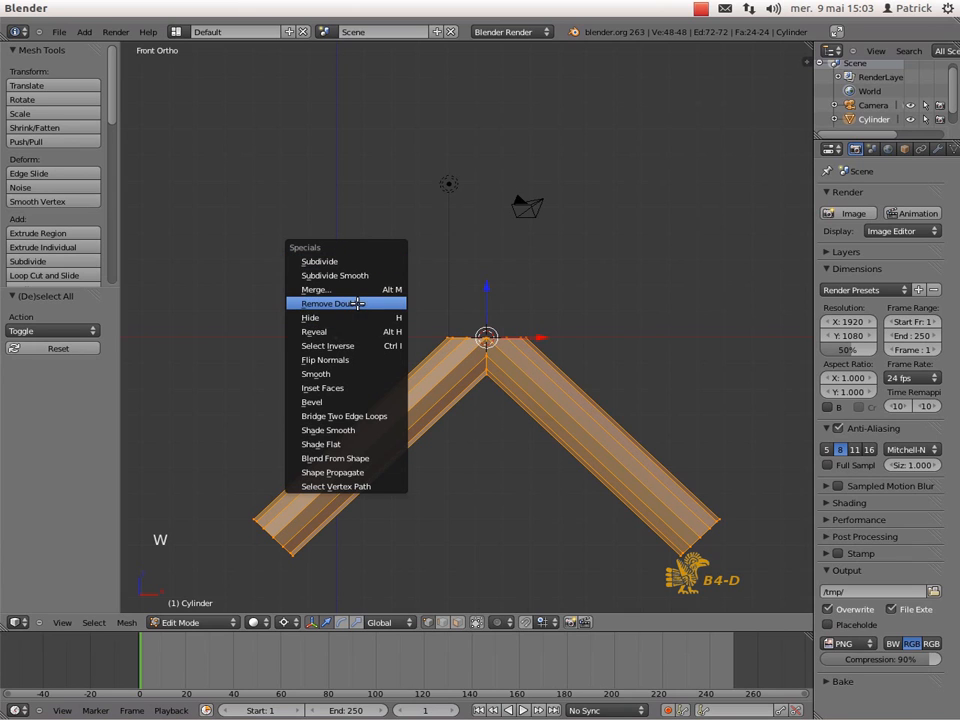
click(357, 303)
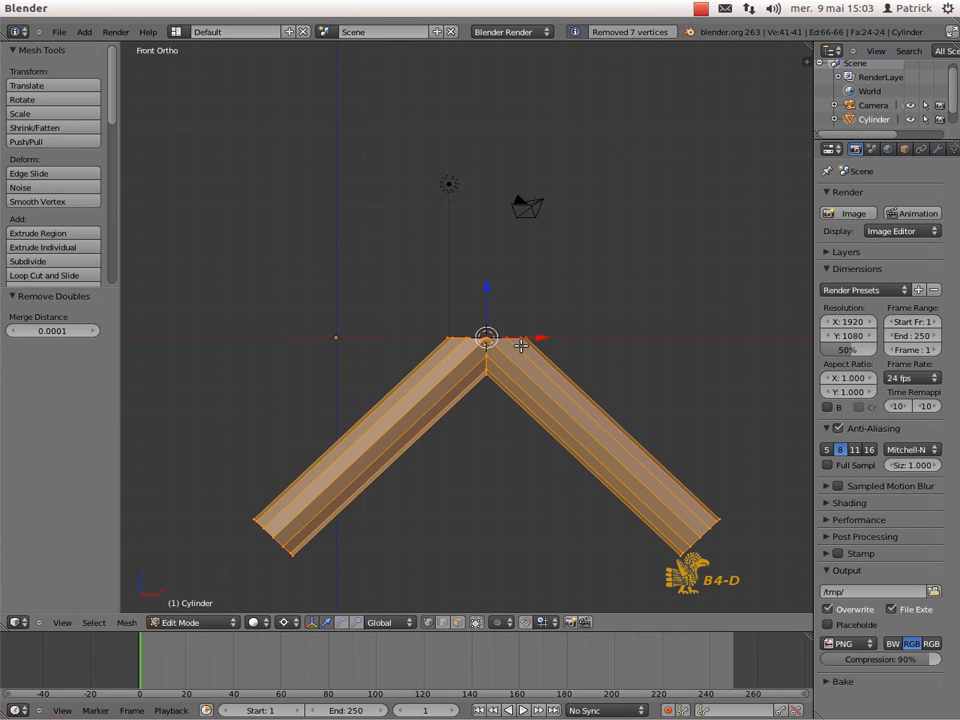
scroll(528, 321, up, 4)
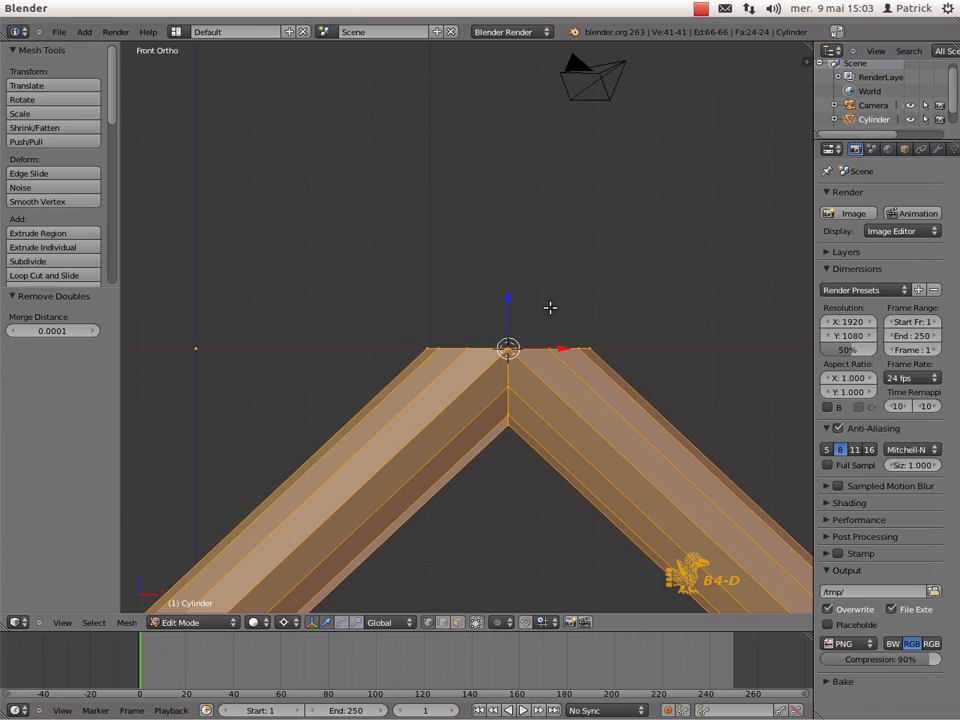
scroll(583, 312, down, 2)
scroll(588, 281, down, 1)
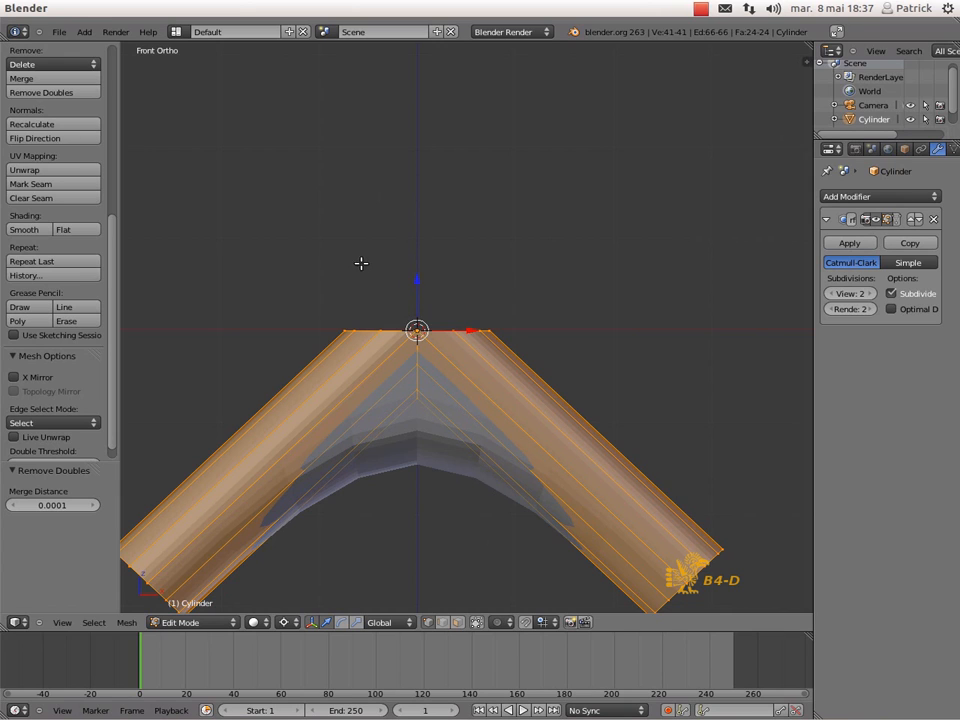
- Box-select the ring of vertices around the junction's top opening and inspect it from above
key(a)
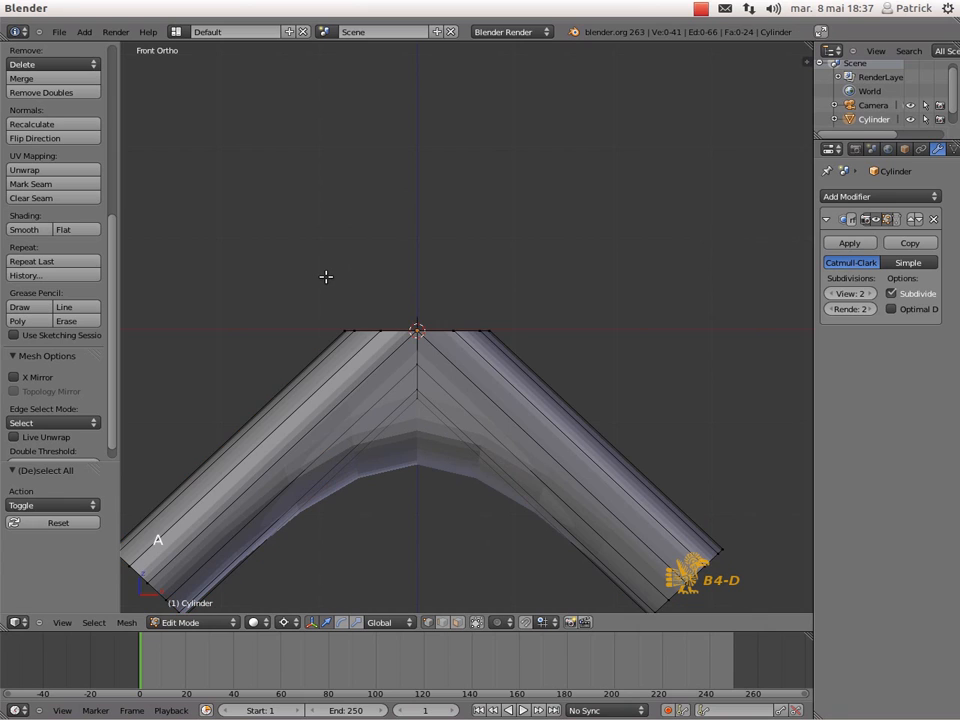
key(b)
drag(325, 277, 507, 340)
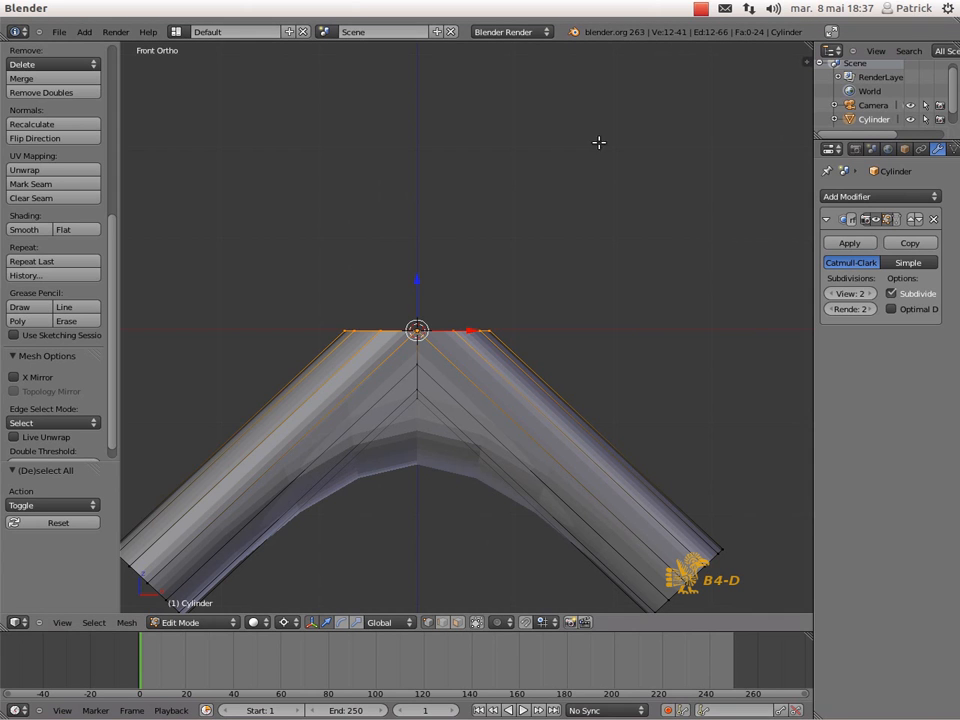
middle_drag(491, 206, 364, 216)
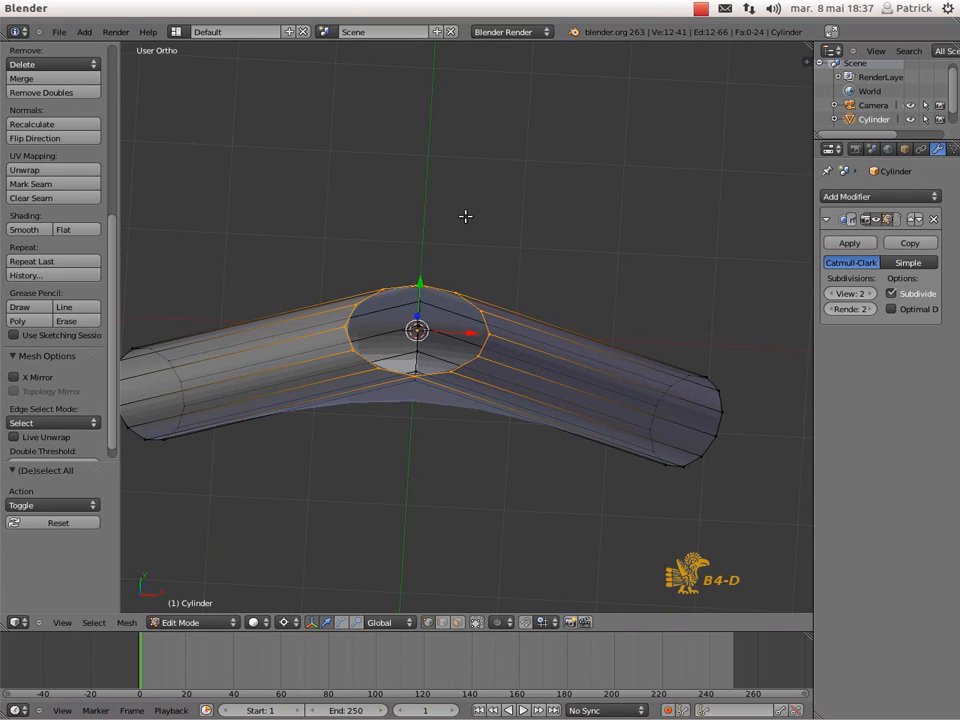
key(KP_1)
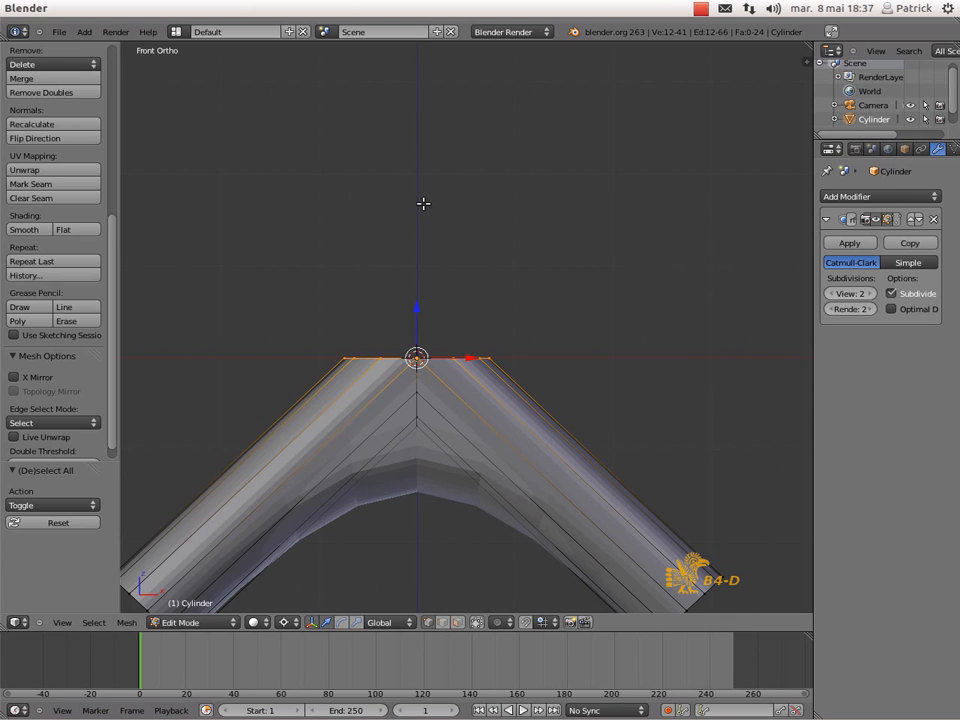
- Add a 12-vertex mesh circle at the junction's top opening and raise it about 0.47 along Z
key(shift+a)
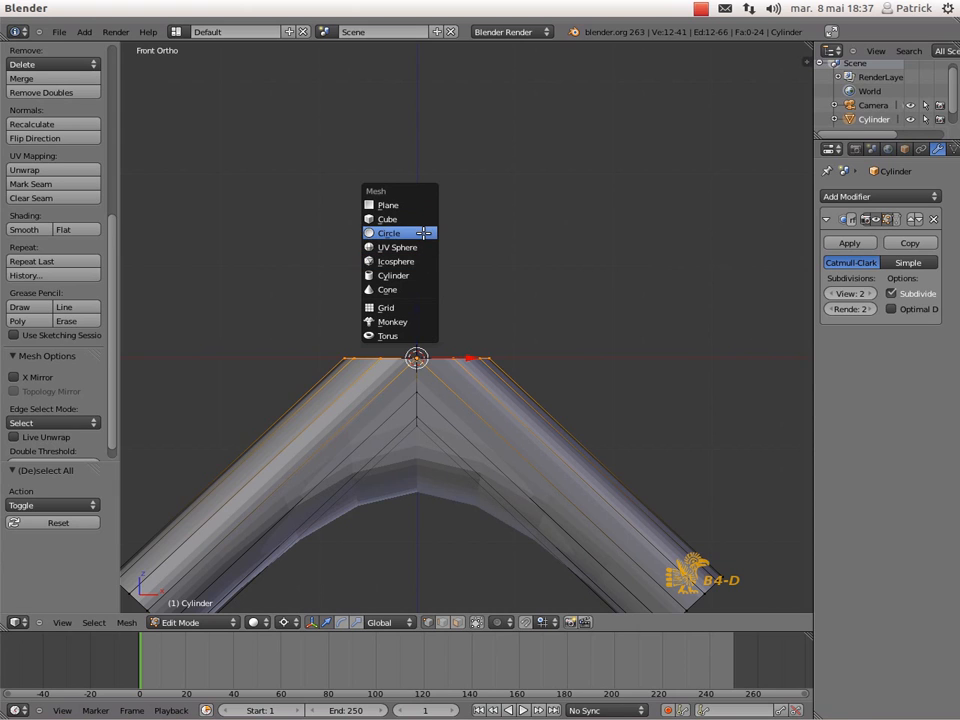
click(424, 233)
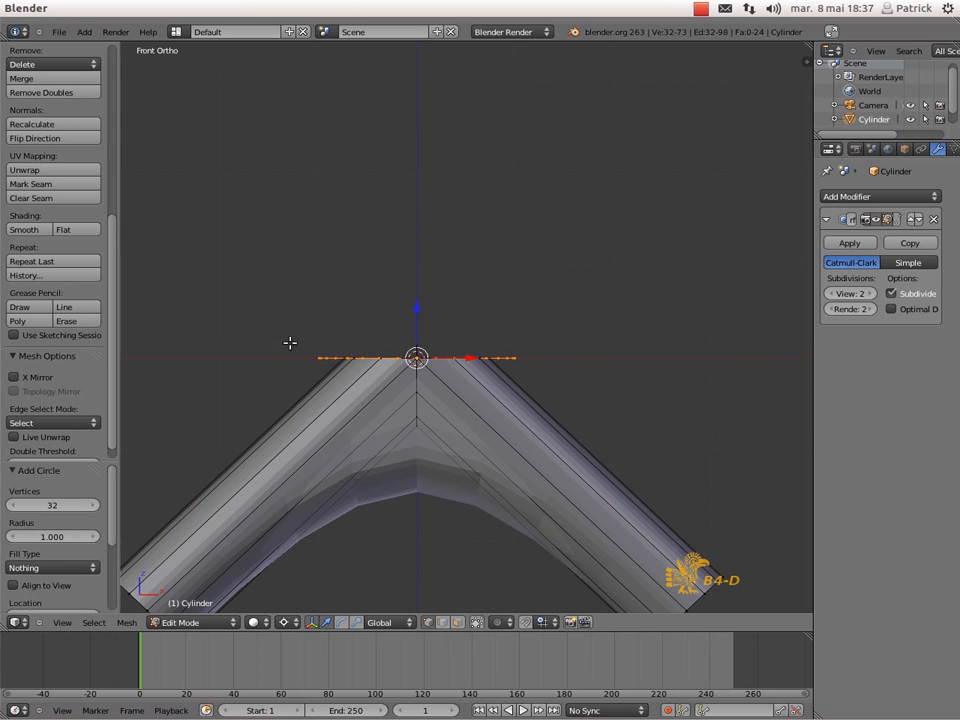
click(49, 507)
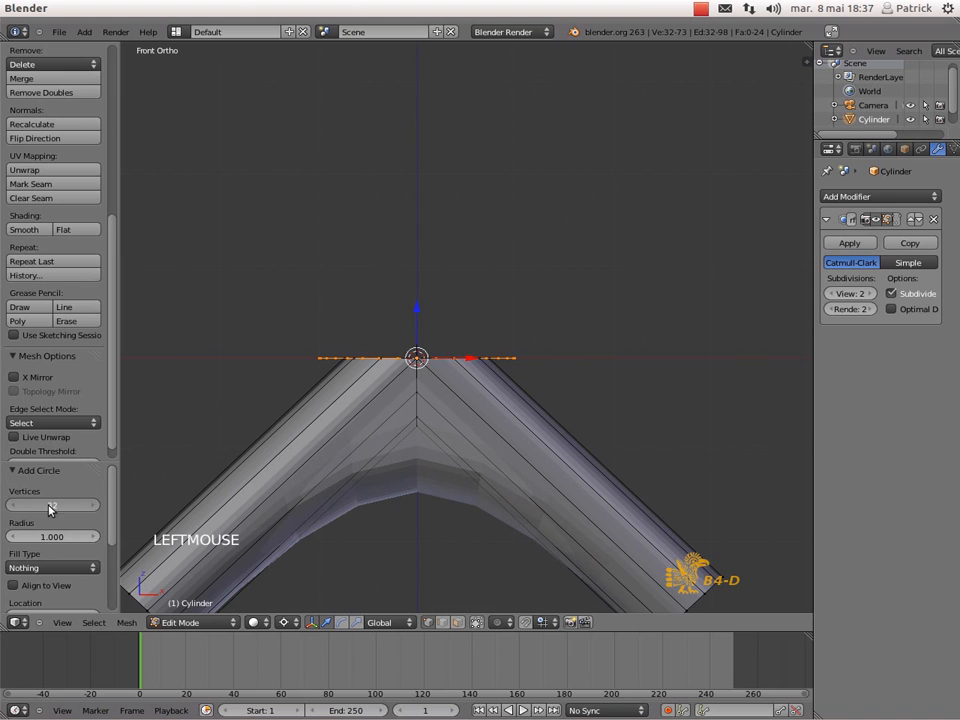
key(Return)
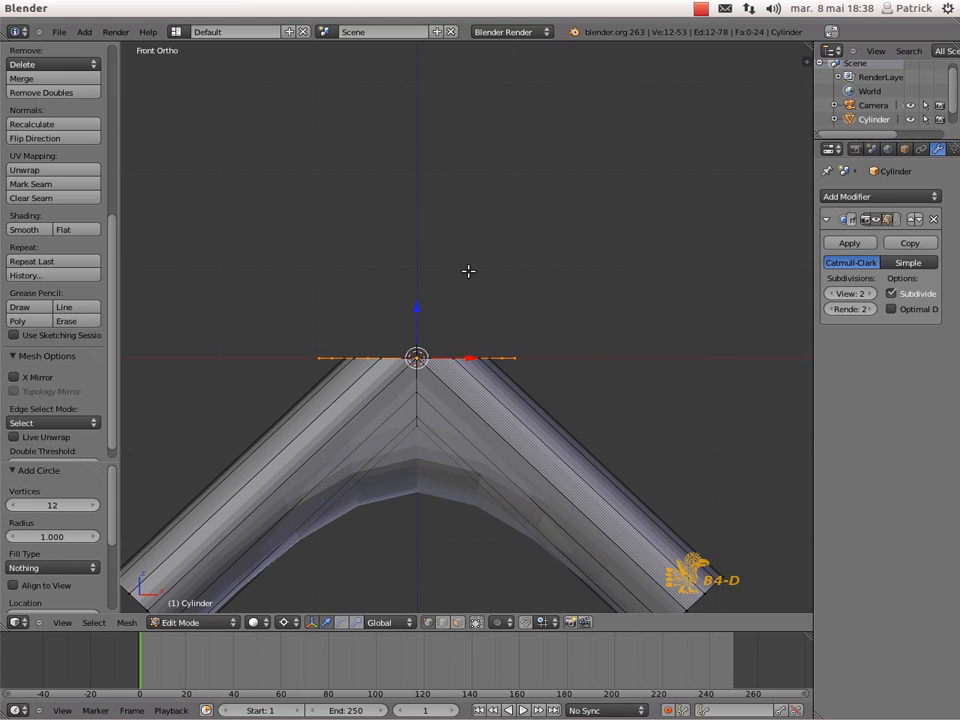
drag(418, 310, 416, 262)
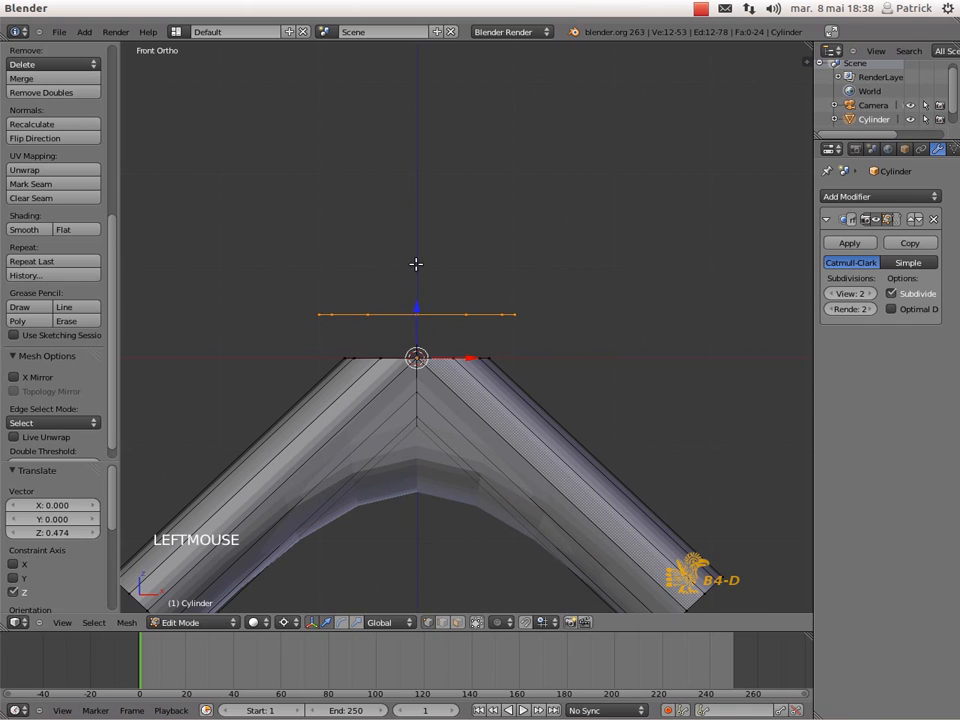
- Scale the circle to about 0.57 around the Median Point pivot and lower it about 0.145 along Z
key(s)
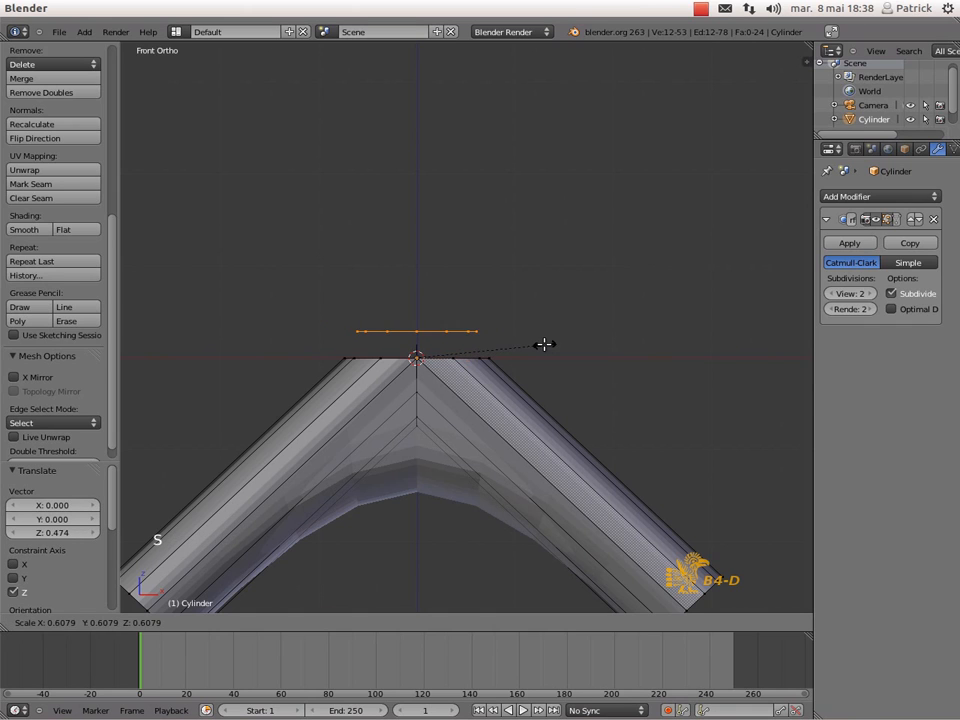
key(Escape)
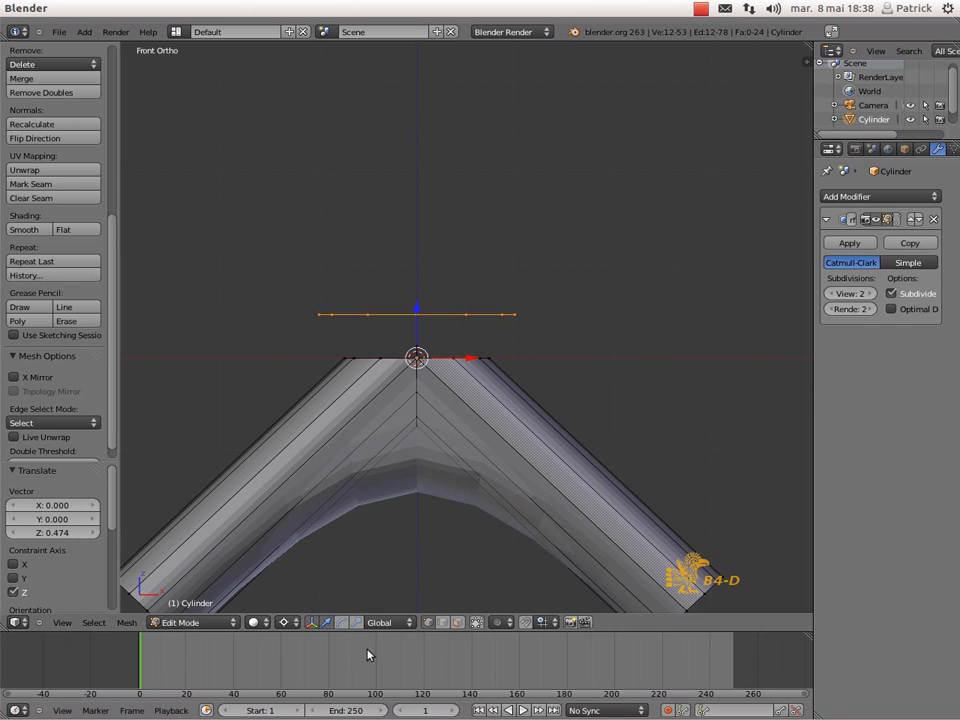
click(298, 623)
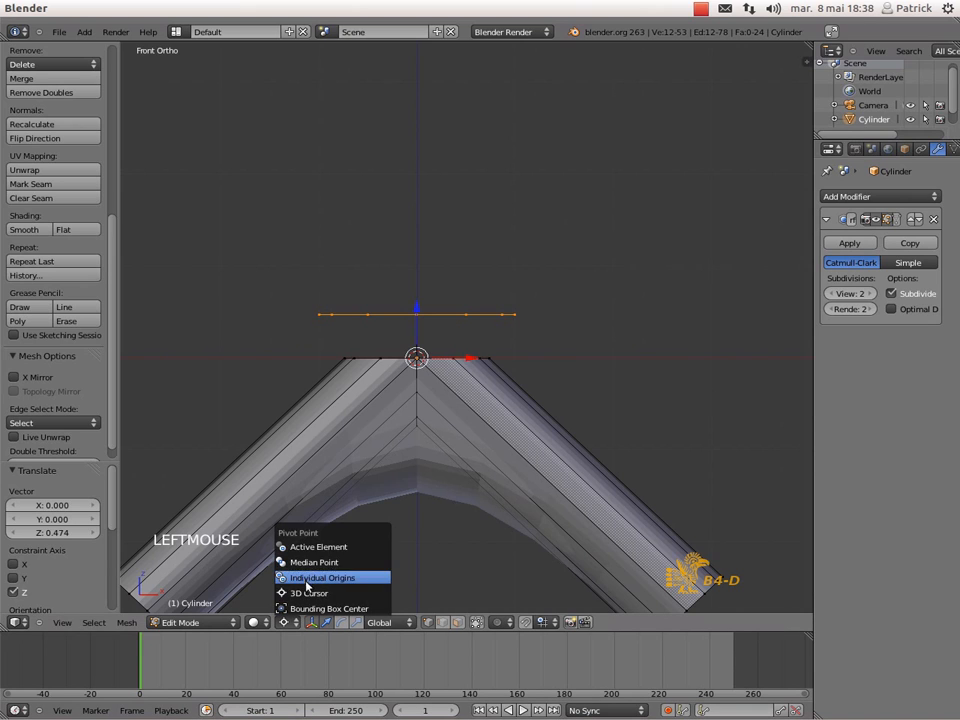
click(304, 563)
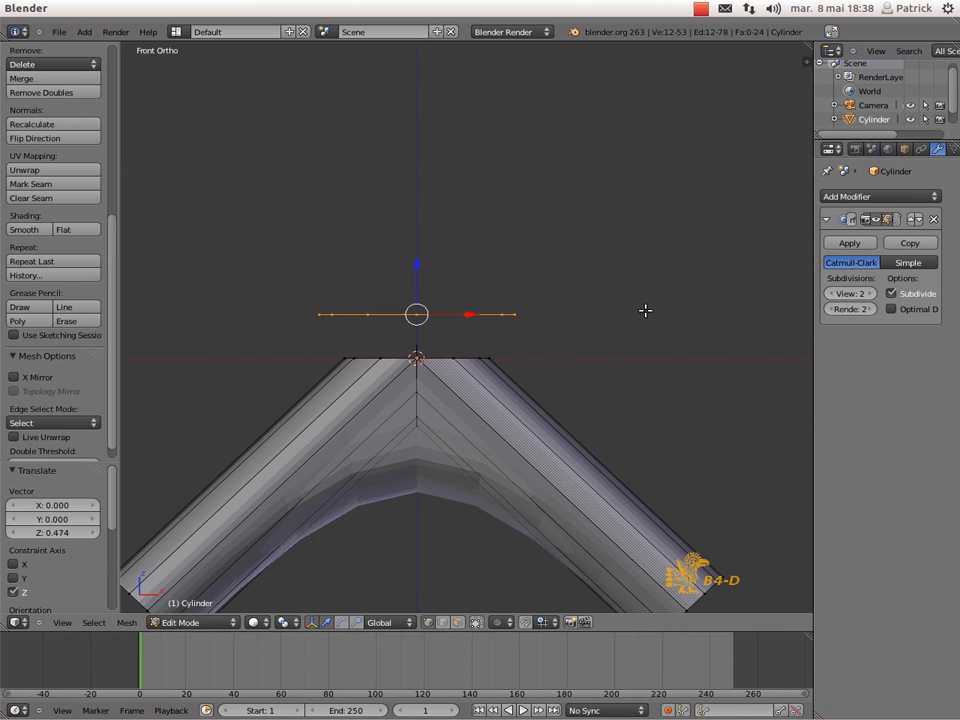
key(s)
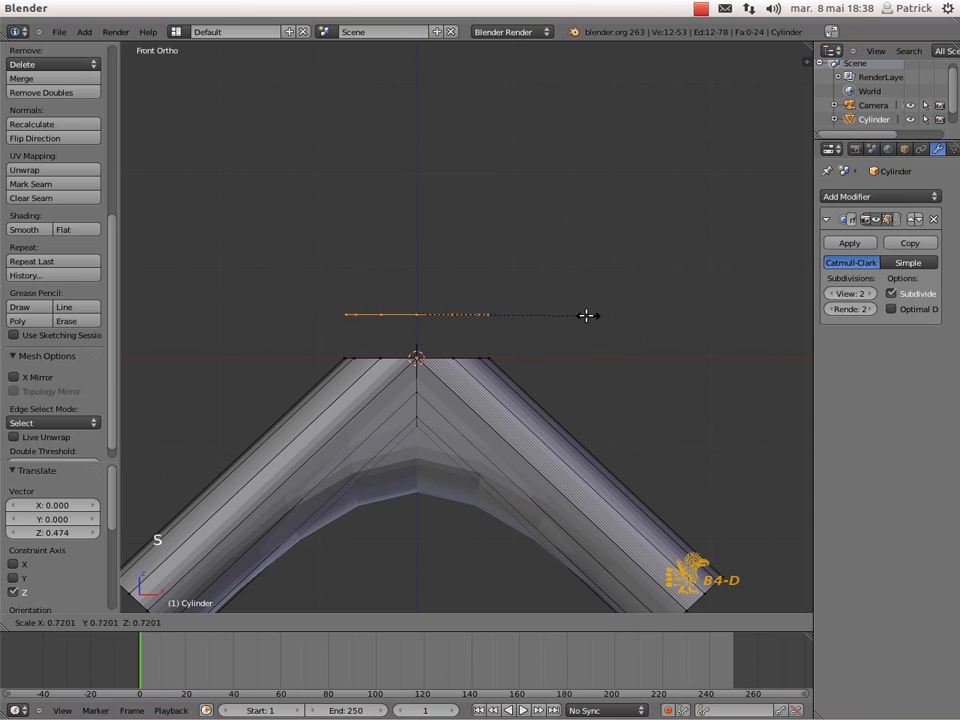
click(553, 313)
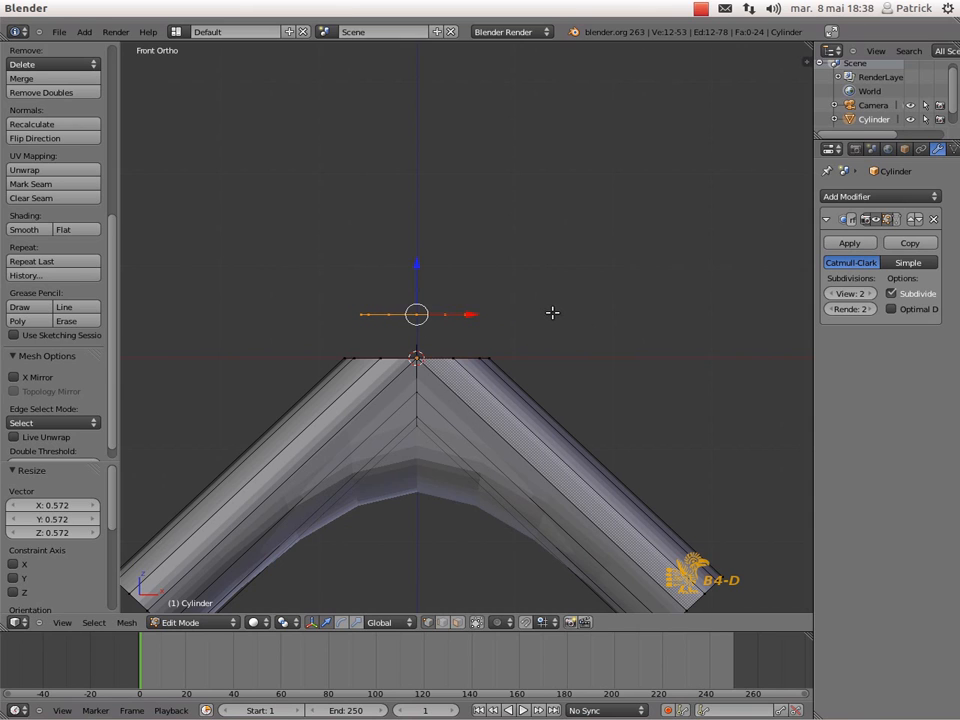
drag(414, 262, 417, 276)
- In top view, rotate the circle -15° and scale it to about 0.92 to match the pipe's width
scroll(531, 347, up, 3)
middle_drag(454, 366, 454, 369)
key(KP_7)
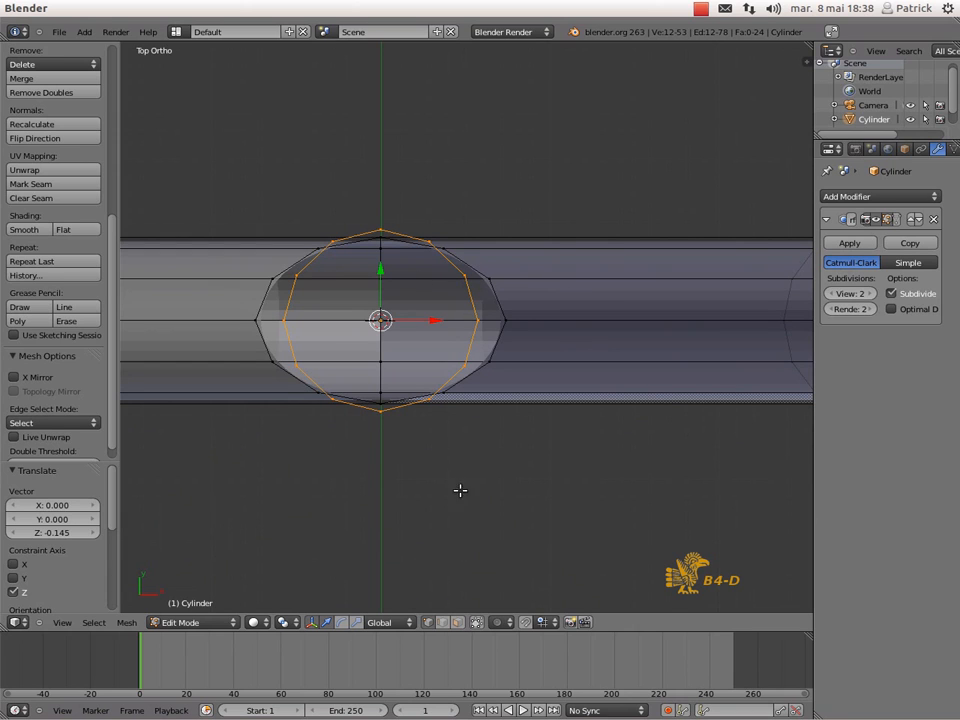
key(r)
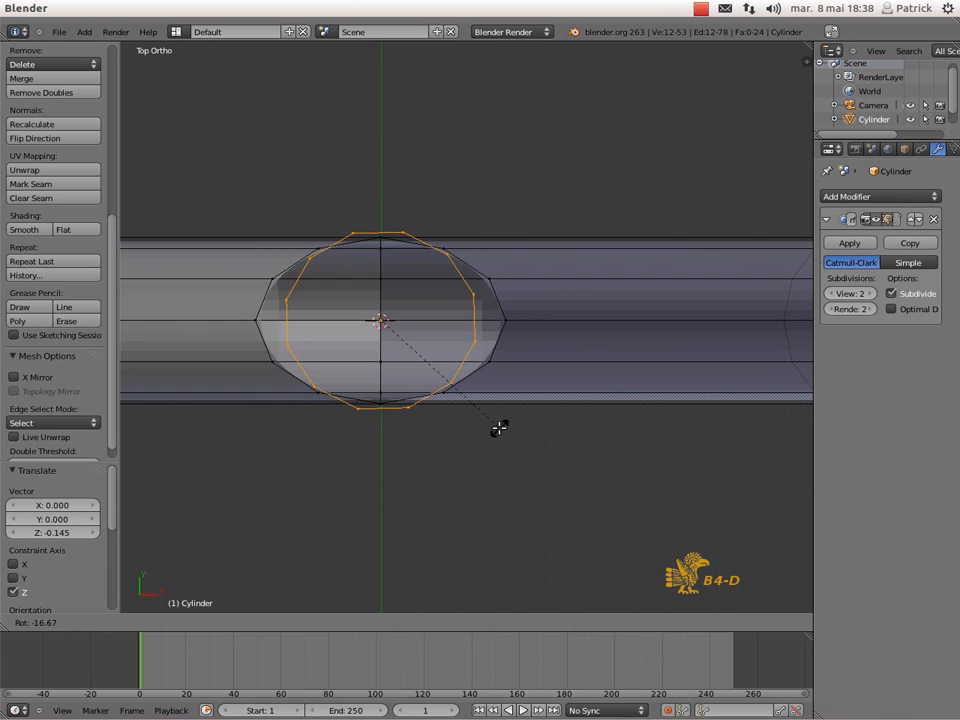
ctrl+click(499, 432)
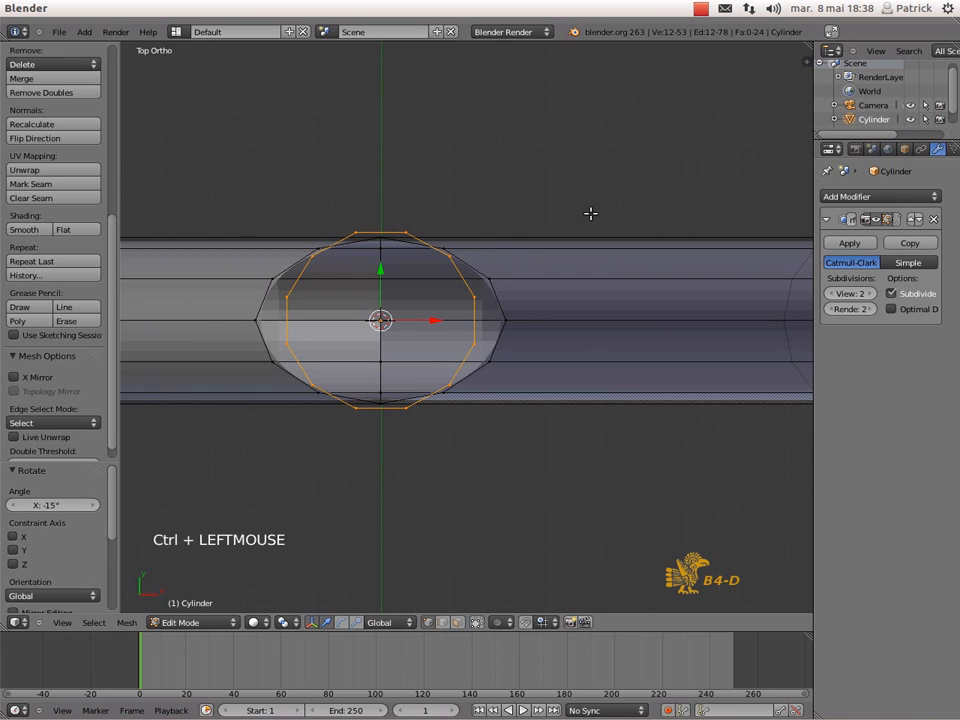
key(s)
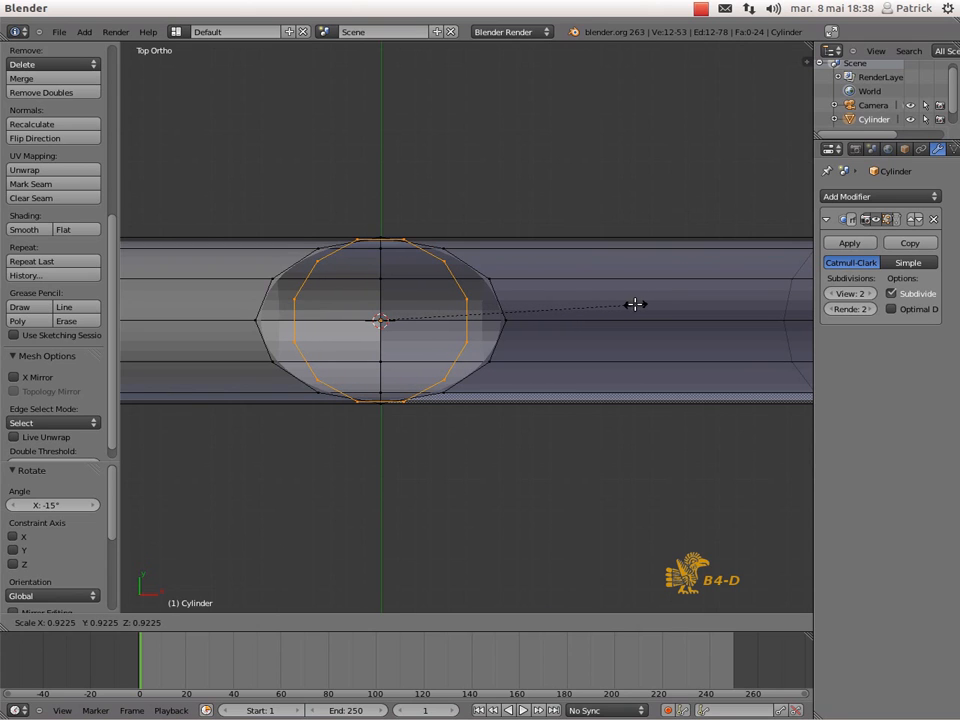
click(635, 304)
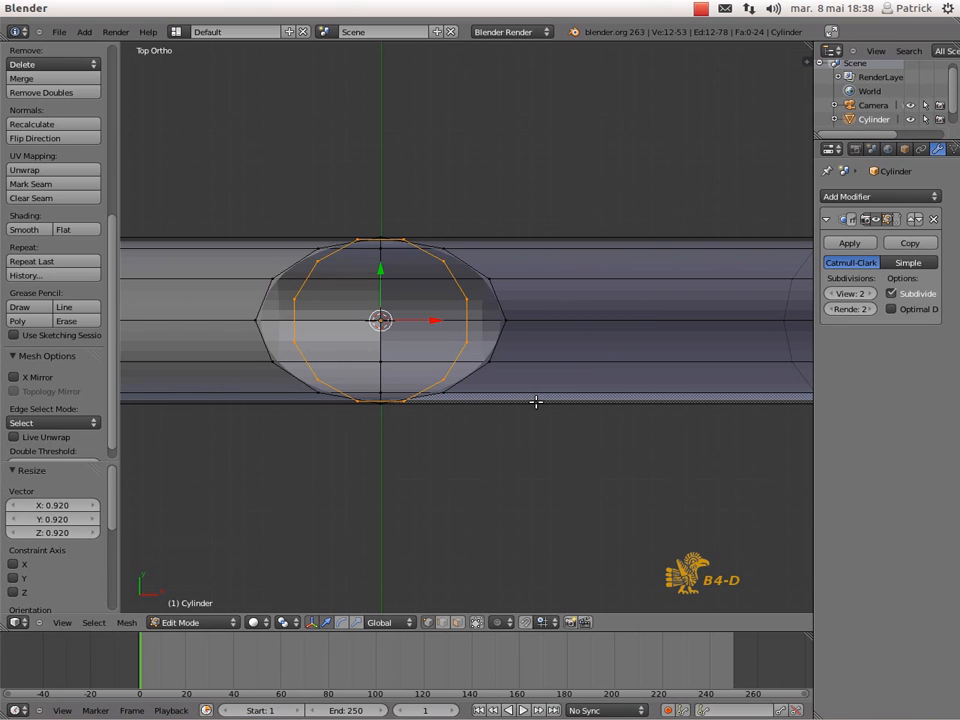
- In front view, box-select the circle and the junction's opening ring and bridge the two edge loops
key(KP_1)
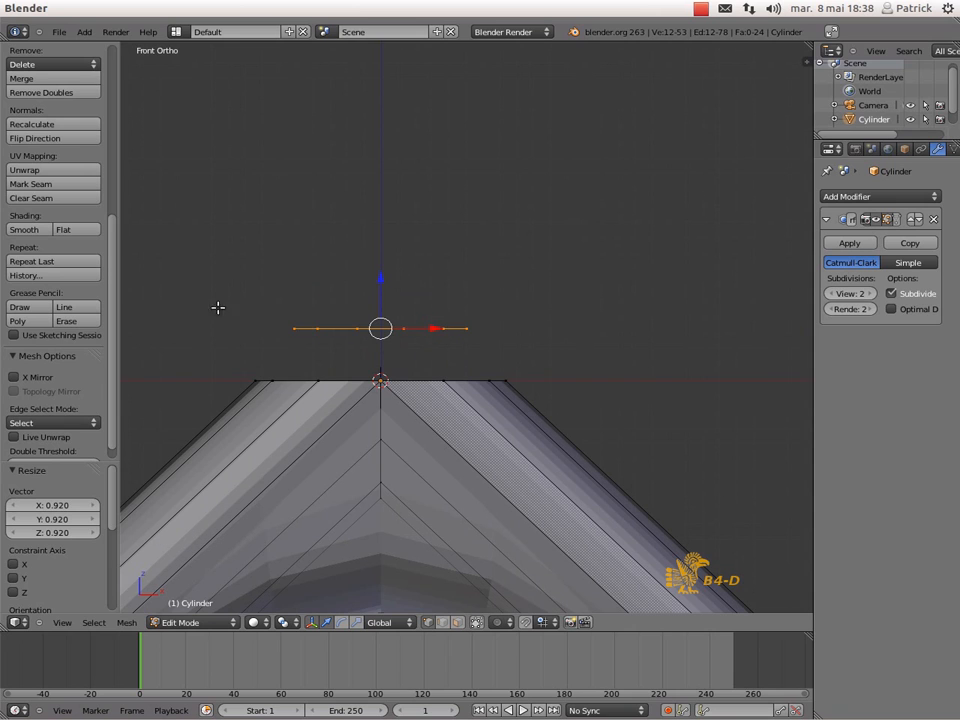
key(b)
drag(225, 292, 596, 392)
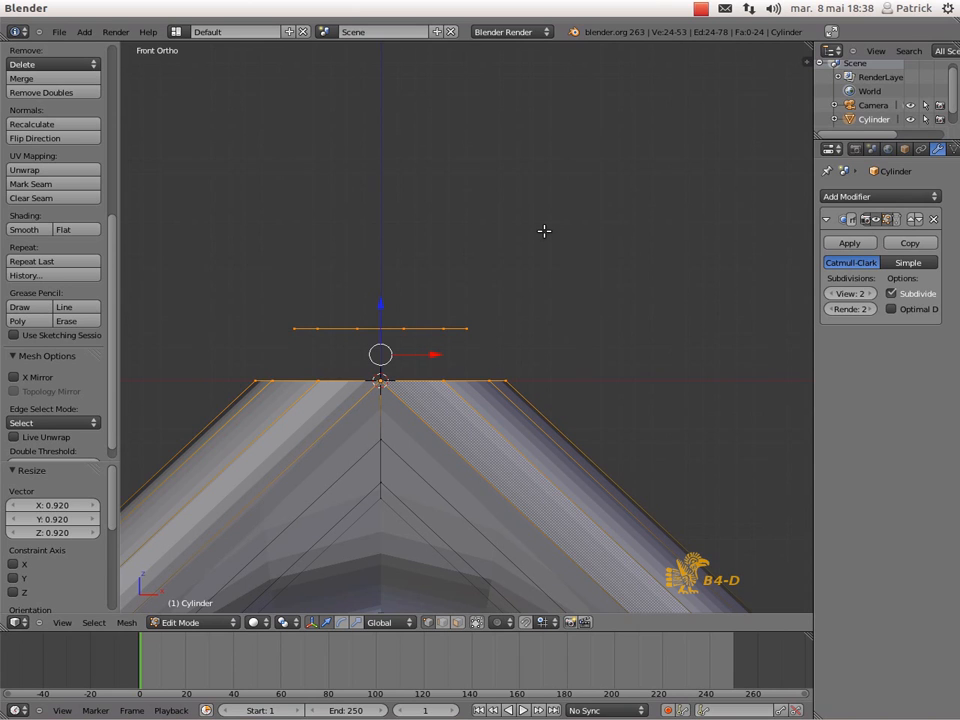
key(w)
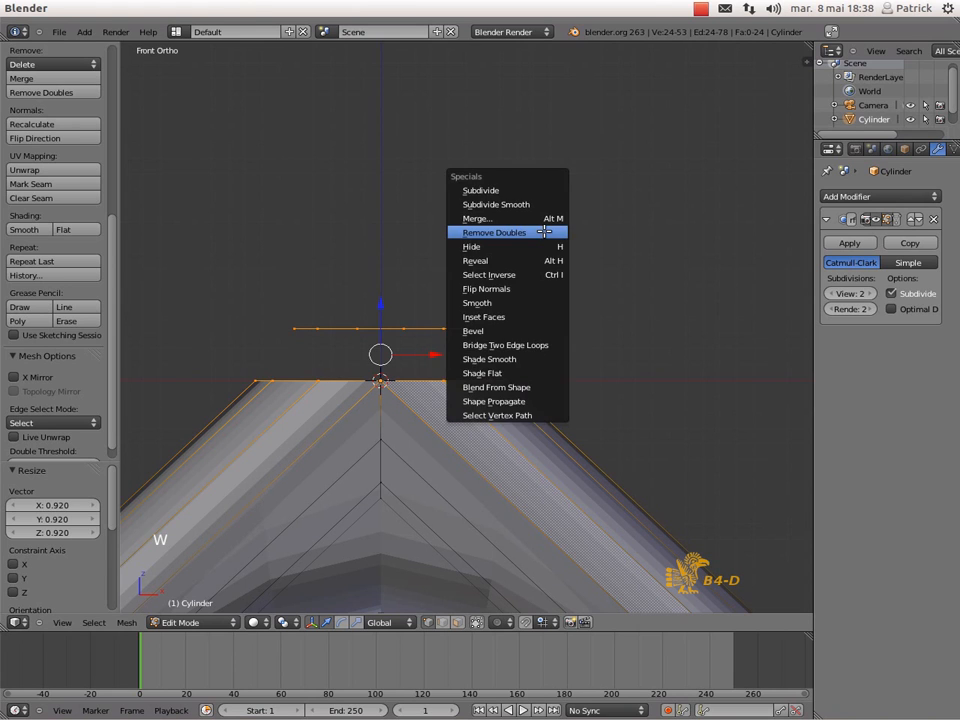
click(554, 345)
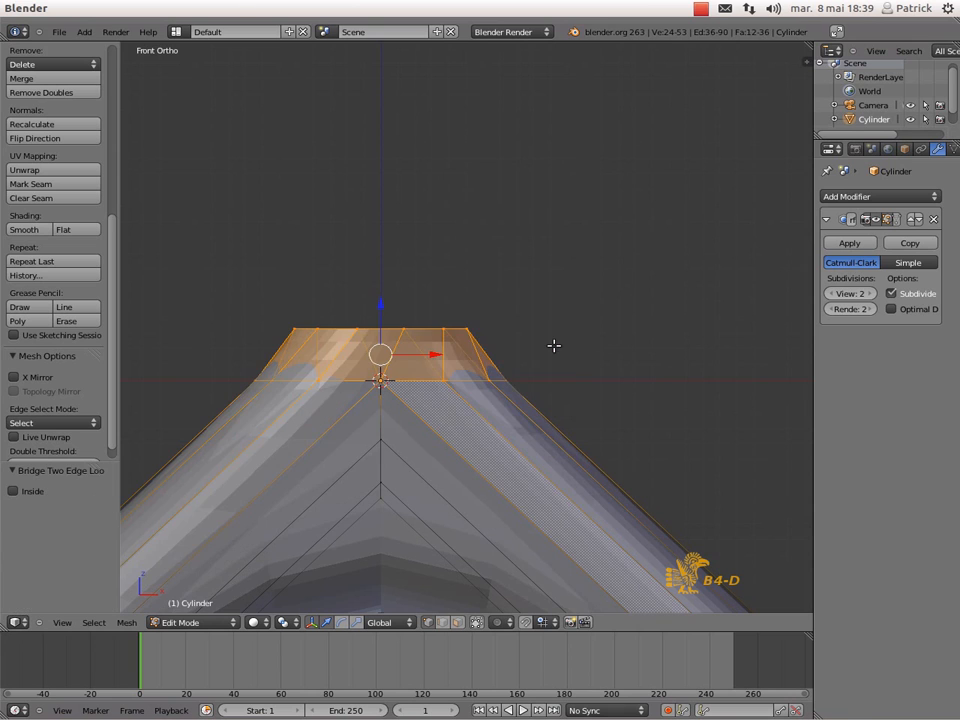
- Select only the upper ring of the bridge, rotate it about 15.6° in top view and scale it to about 0.98
scroll(540, 332, up, 2)
middle_drag(519, 336, 507, 446)
middle_drag(480, 324, 390, 232)
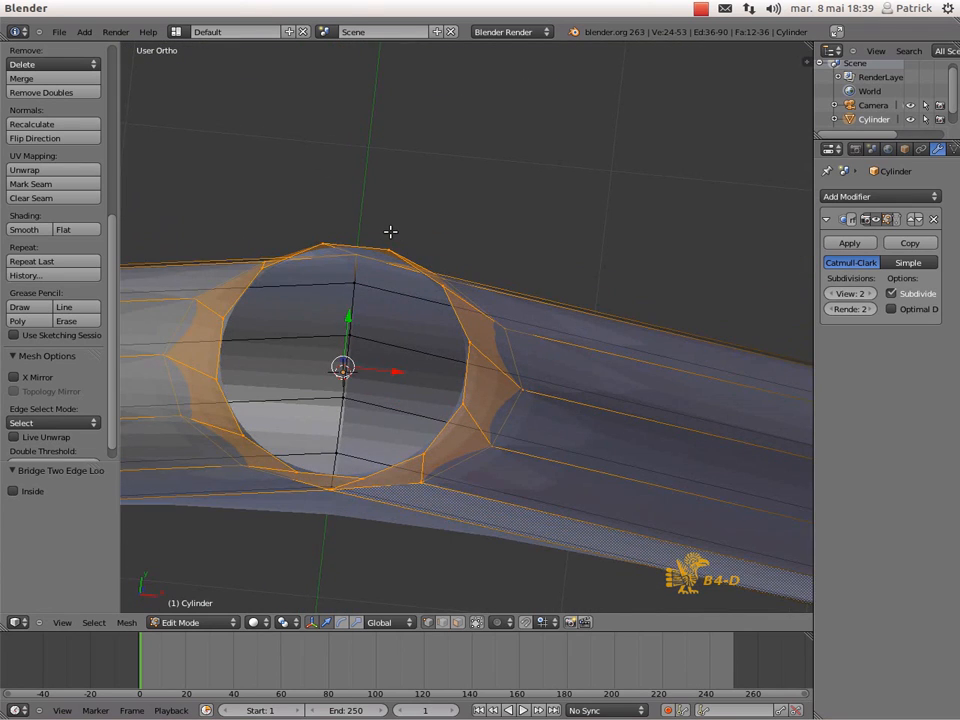
key(KP_7)
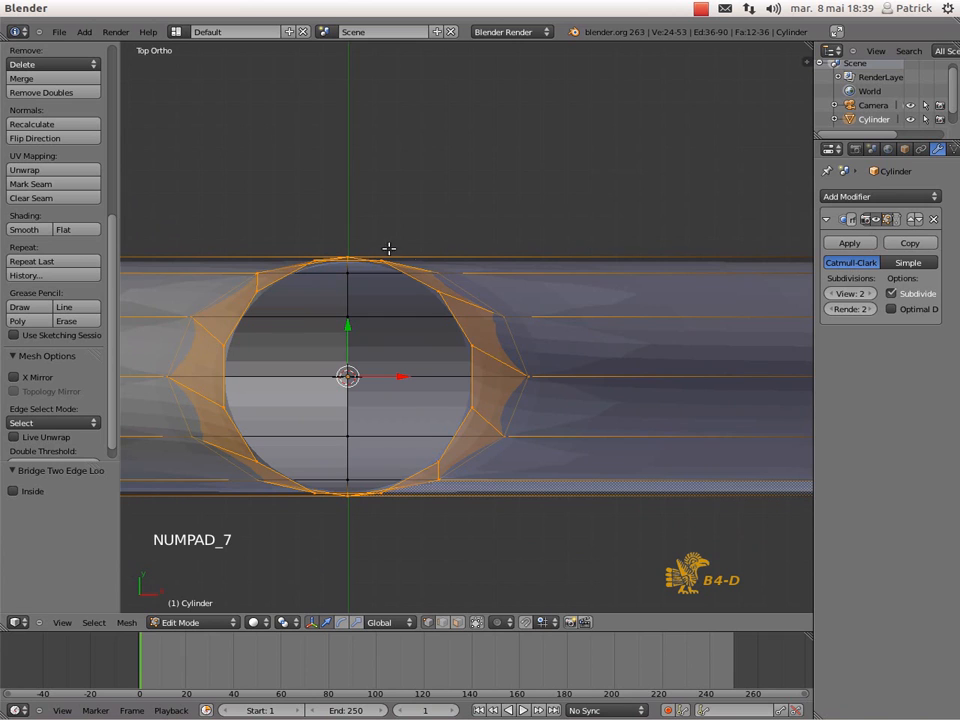
key(r)
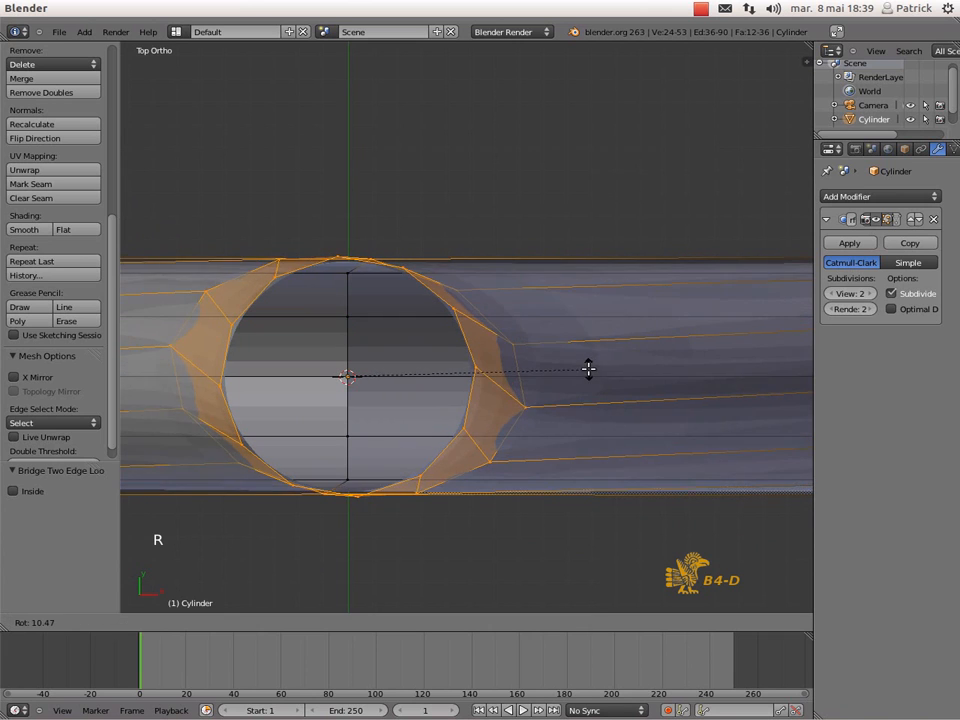
right_click(575, 324)
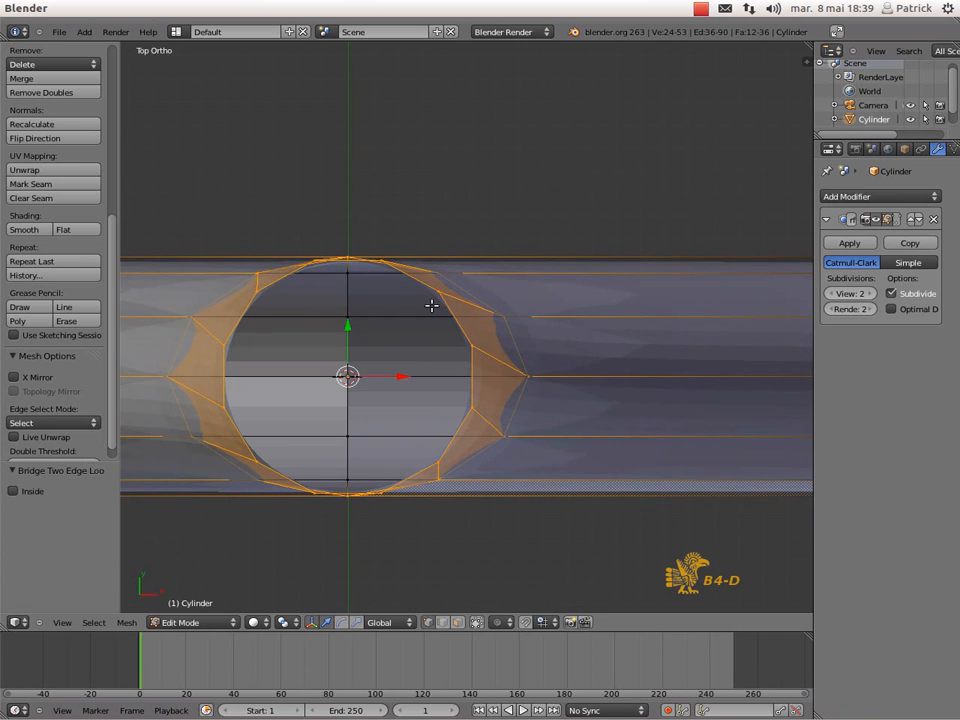
key(a)
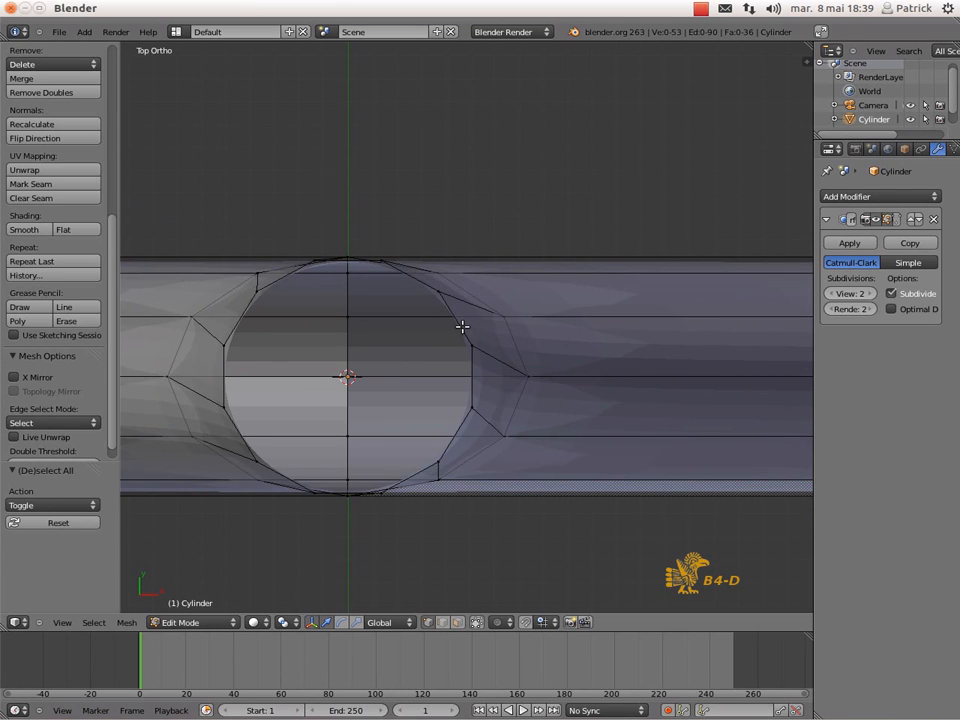
alt+shift+right_click(463, 326)
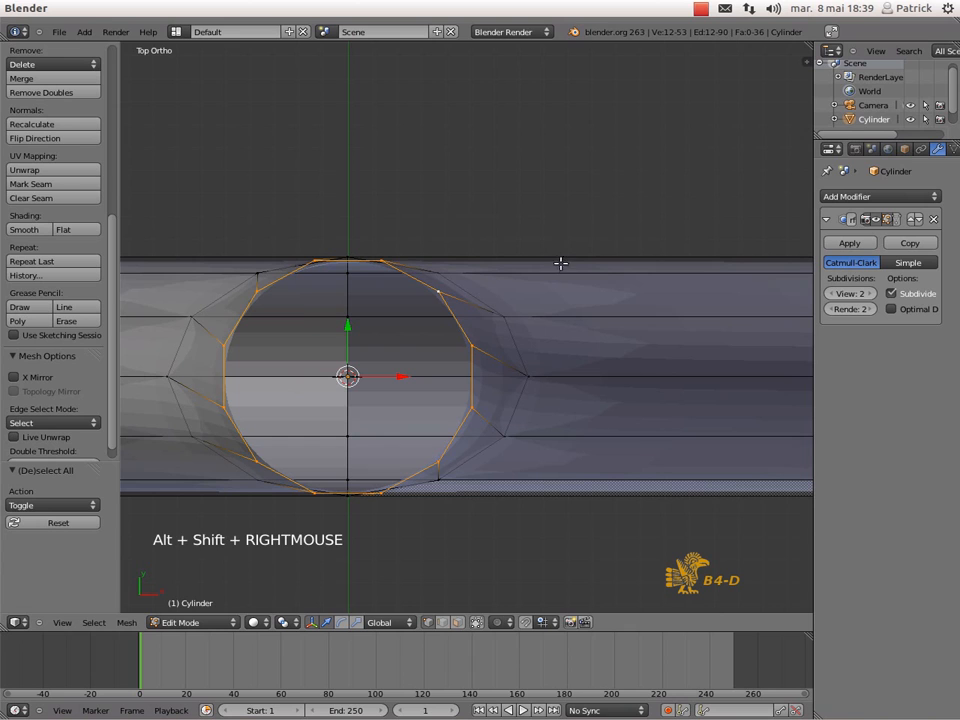
key(r)
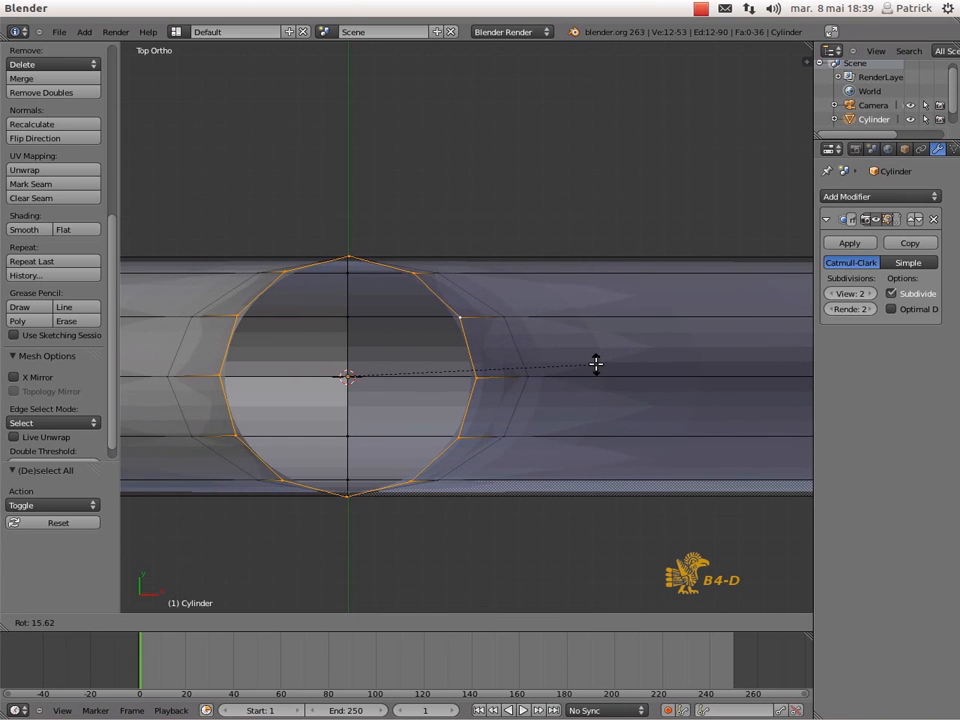
click(596, 364)
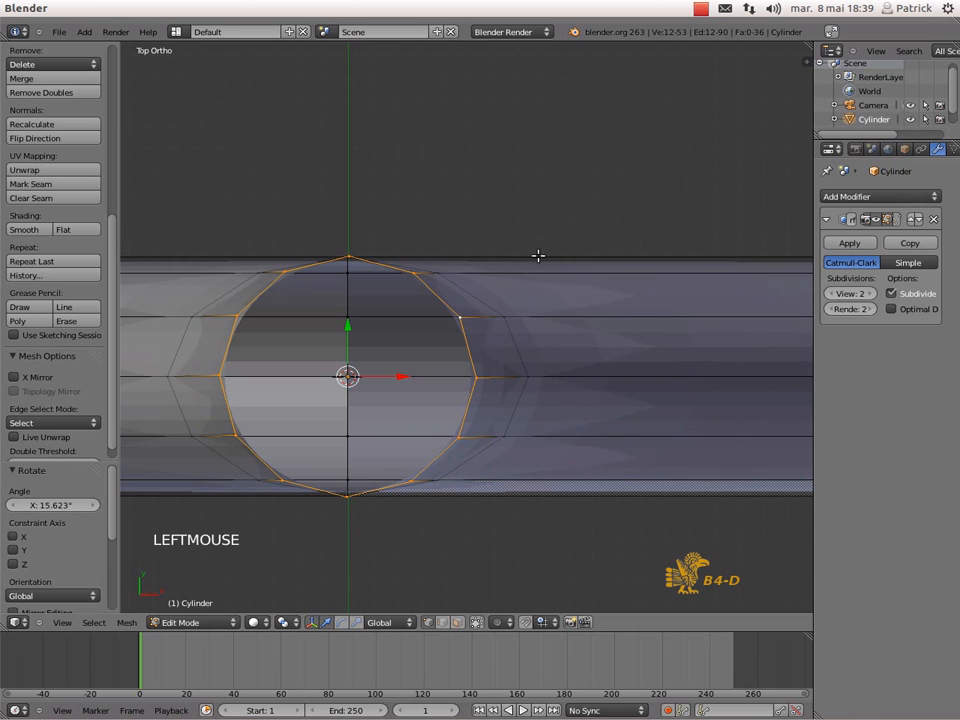
key(s)
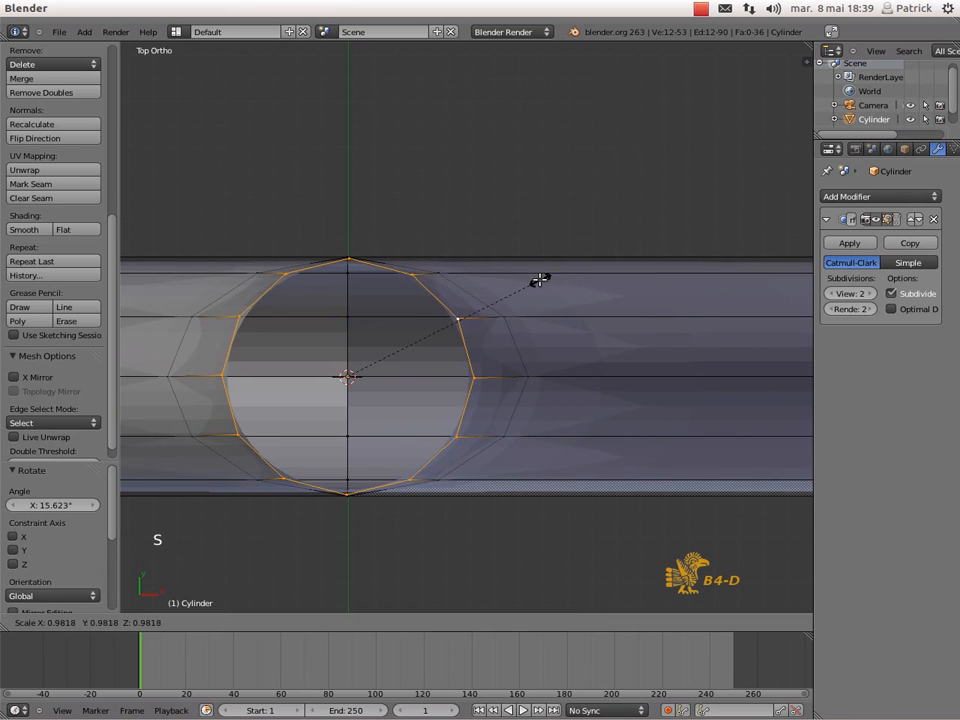
click(539, 280)
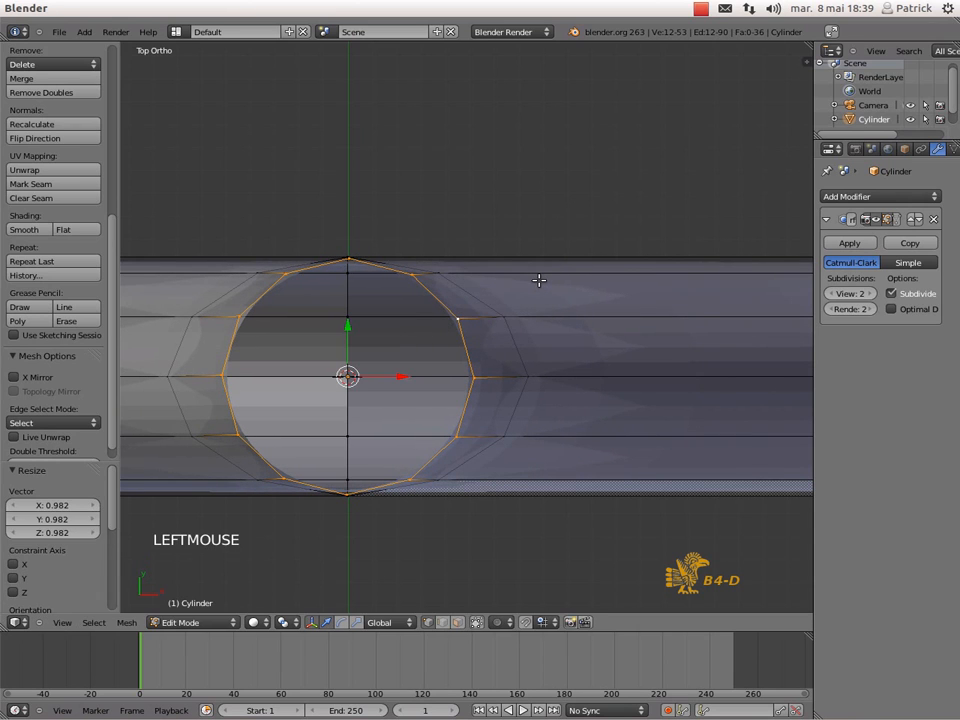
- Extrude the upper ring about 1.73 upward along Z, then raise its end about 0.48 more to form a vertical pipe
key(KP_1)
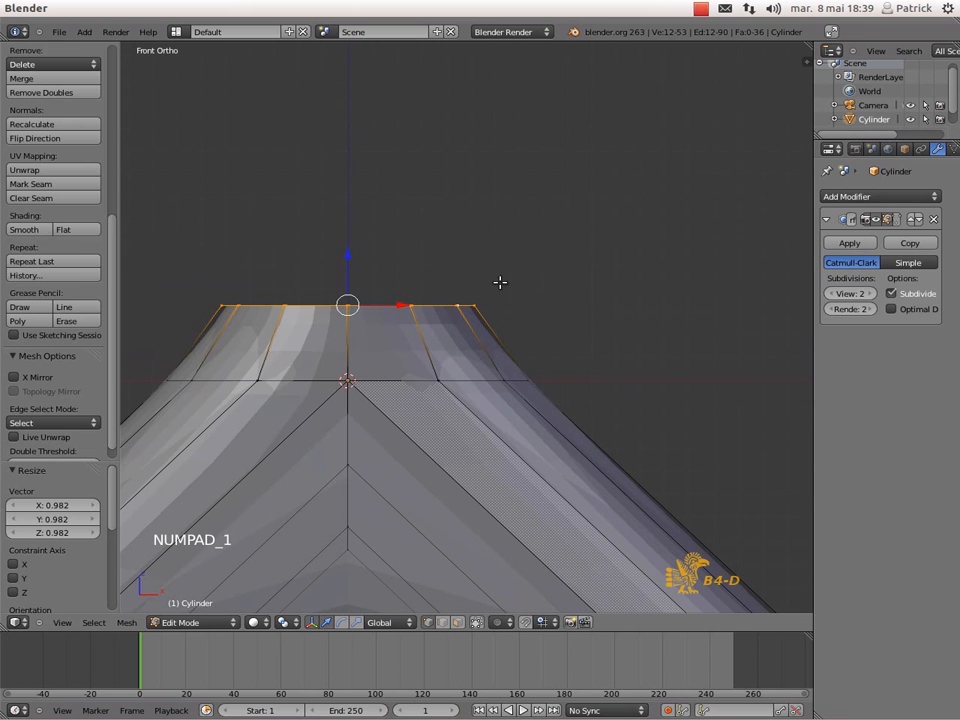
scroll(428, 220, down, 4)
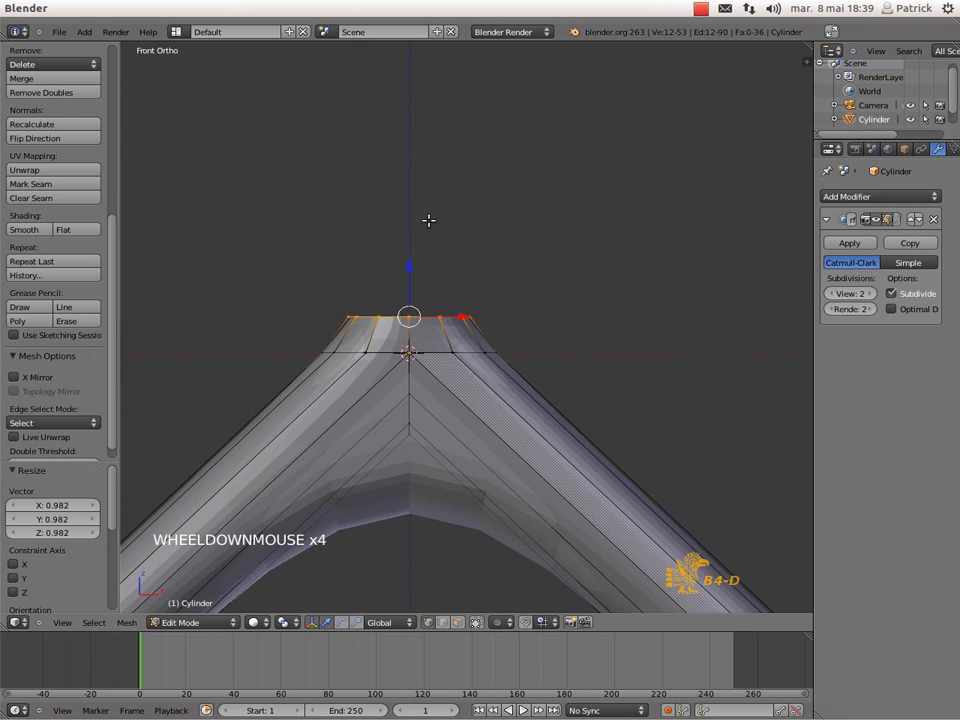
key(e)
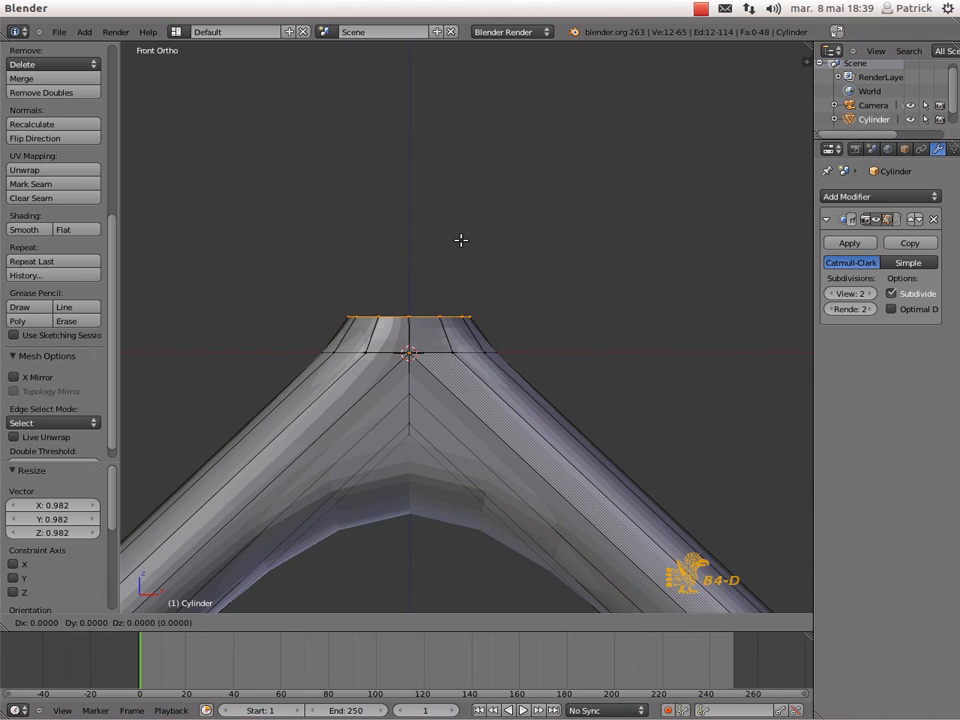
click(460, 54)
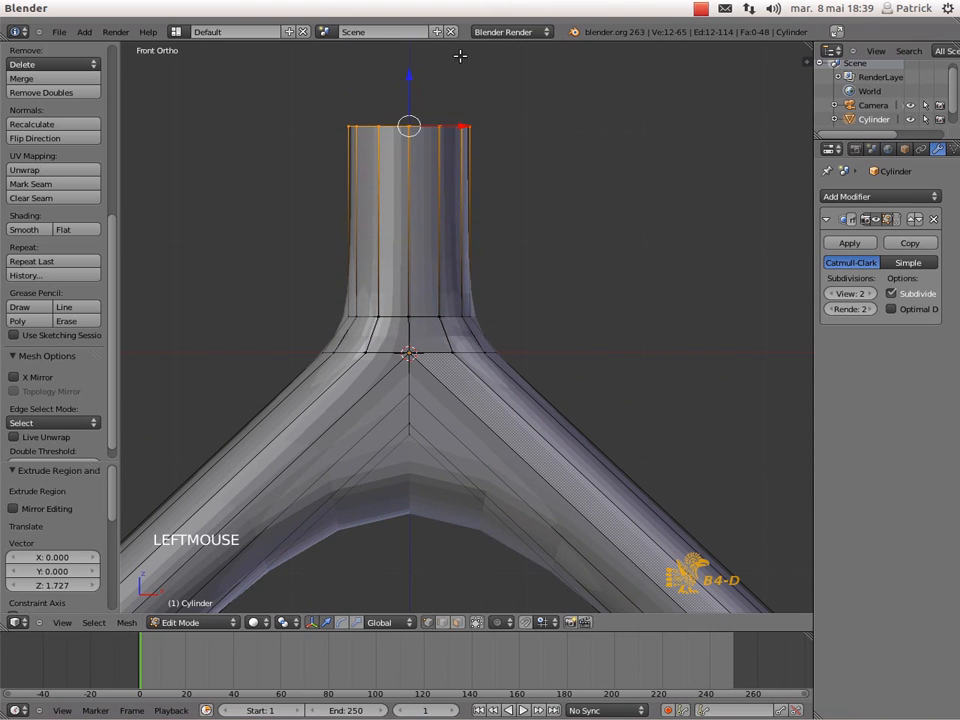
drag(408, 78, 408, 24)
scroll(555, 228, down, 3)
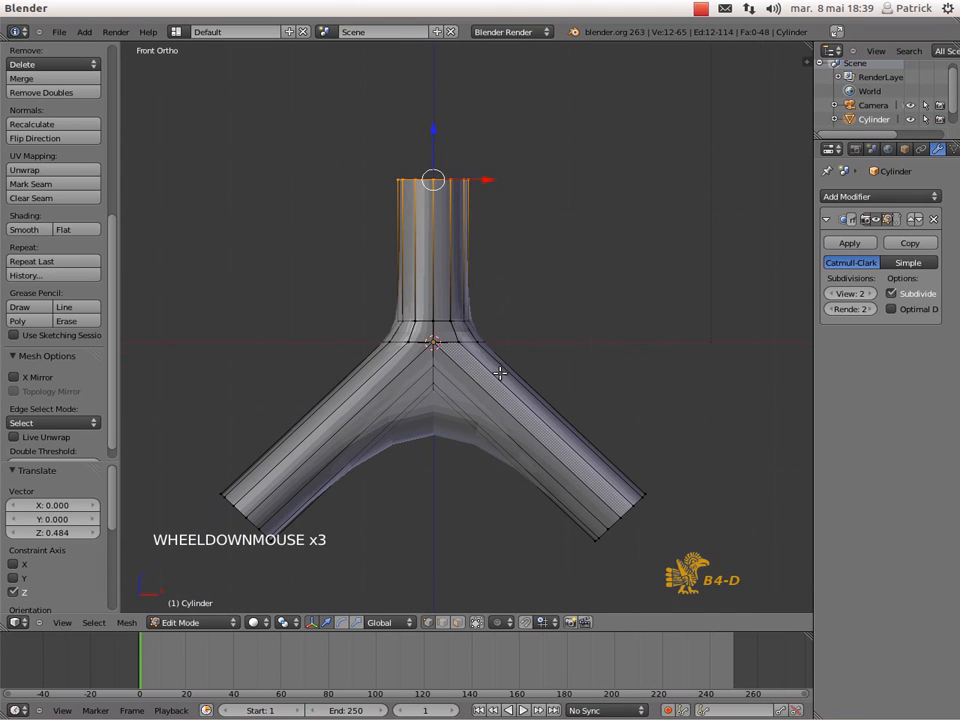
- Add a loop cut around each of the two angled pipes and slide both close to the central junction
scroll(498, 370, up, 3)
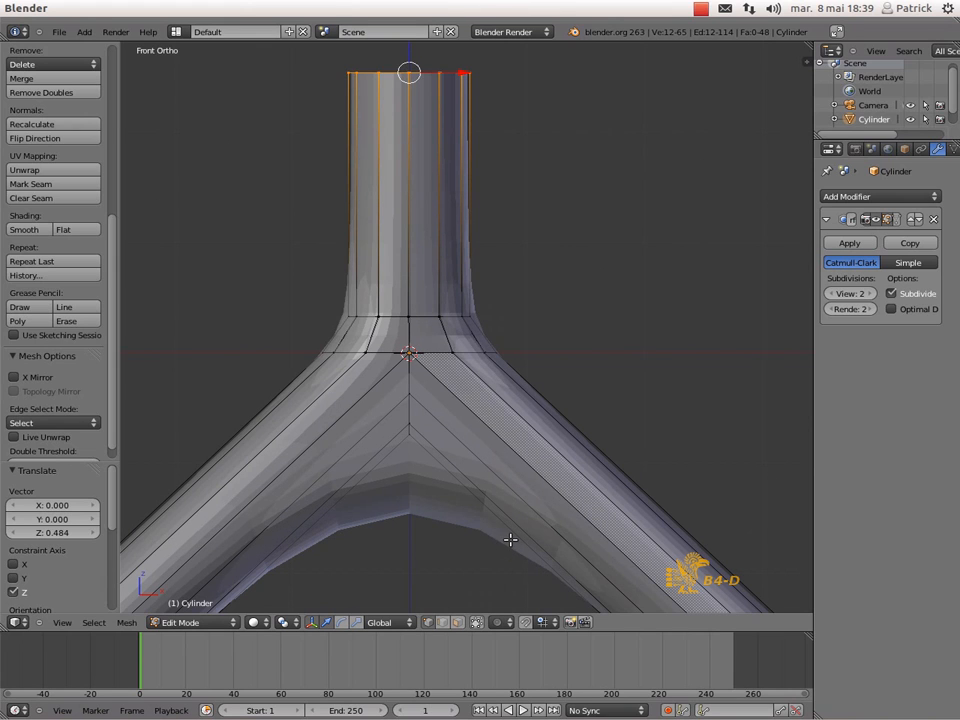
key(ctrl+r)
click(509, 540)
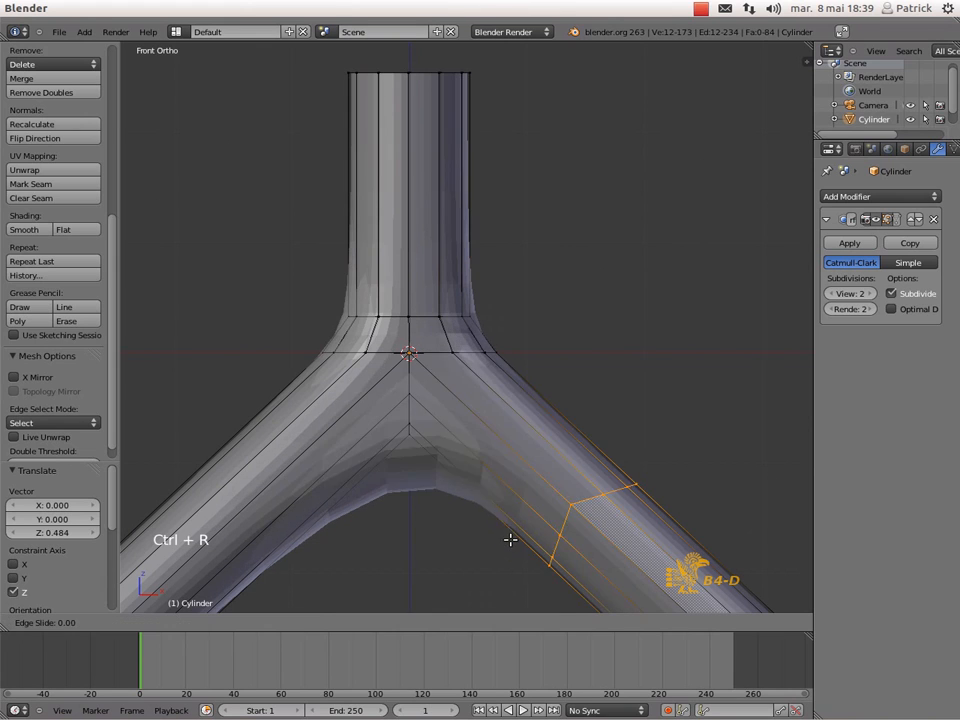
click(400, 398)
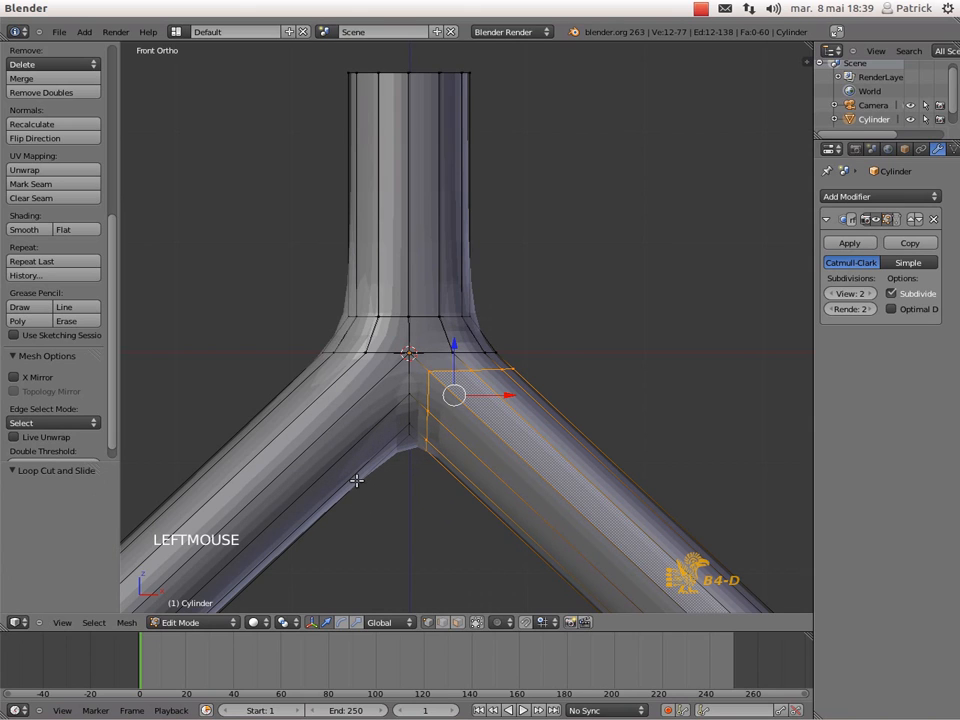
key(ctrl+r)
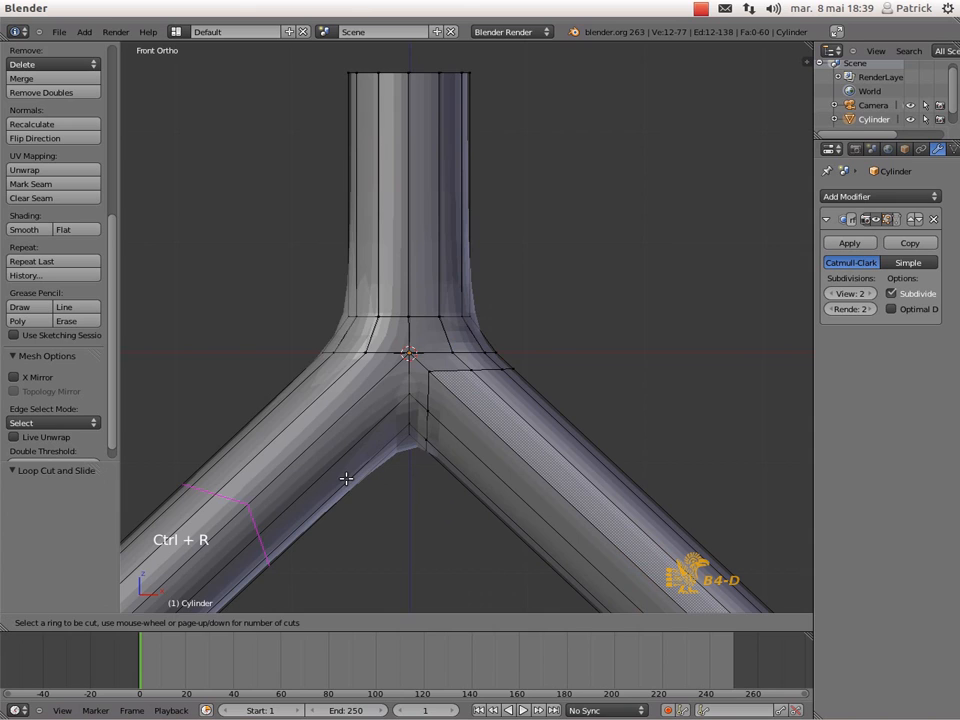
click(335, 472)
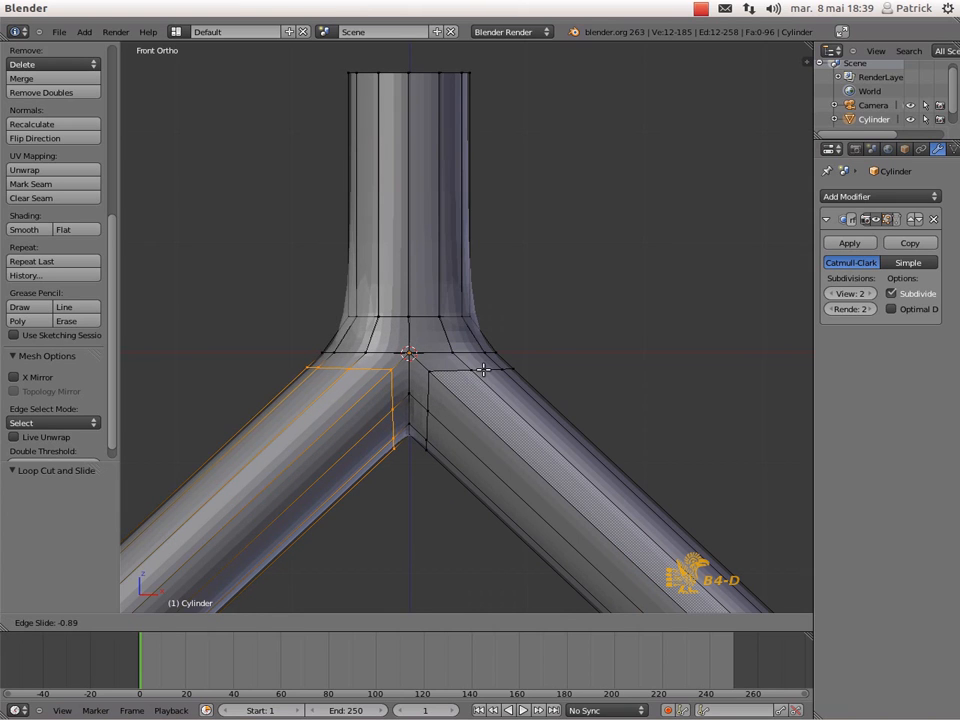
click(360, 278)
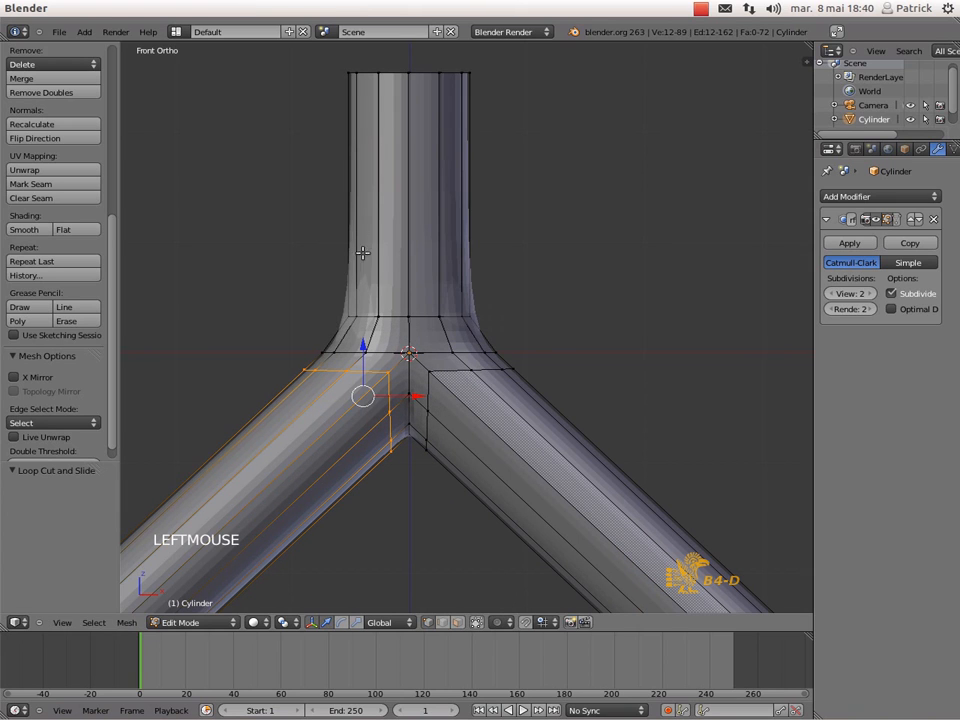
- Add a loop cut around the vertical pipe and slide it down close to its base
key(ctrl+r)
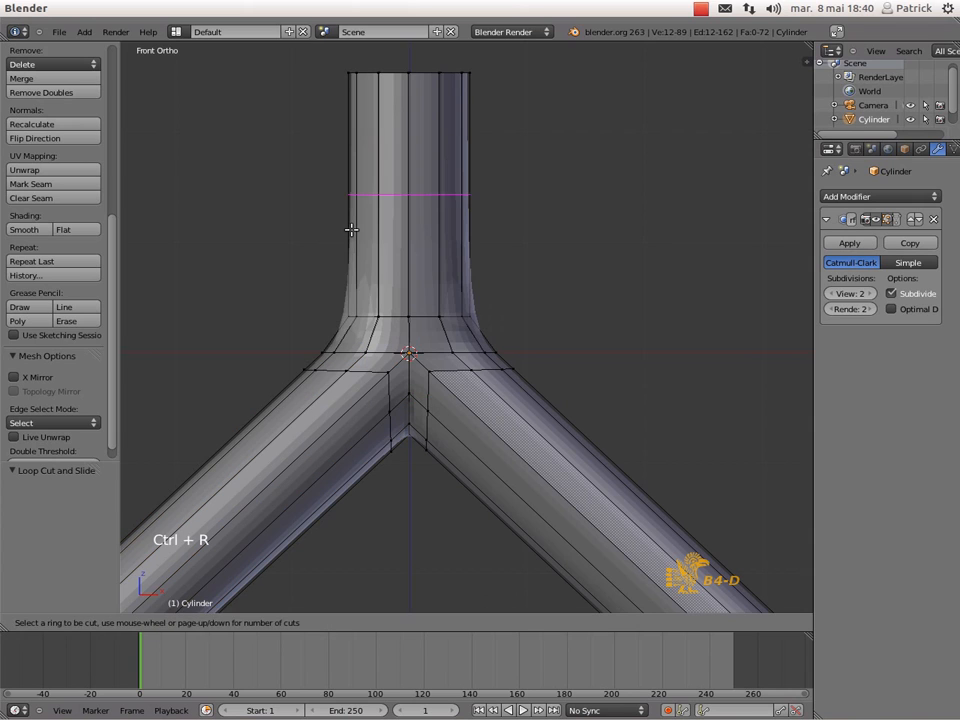
click(351, 230)
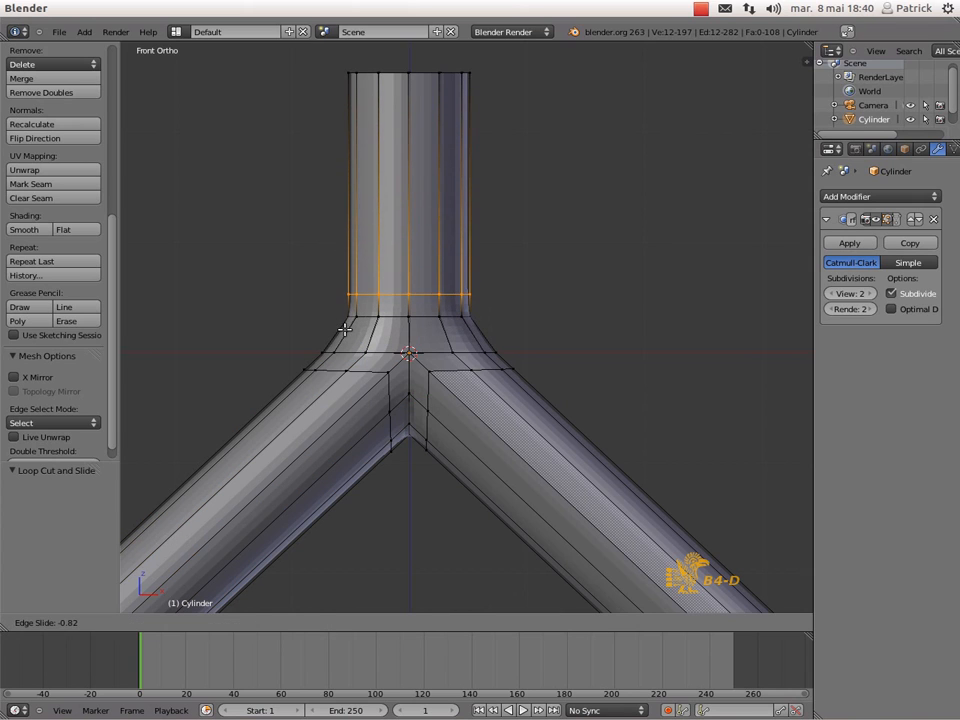
click(284, 331)
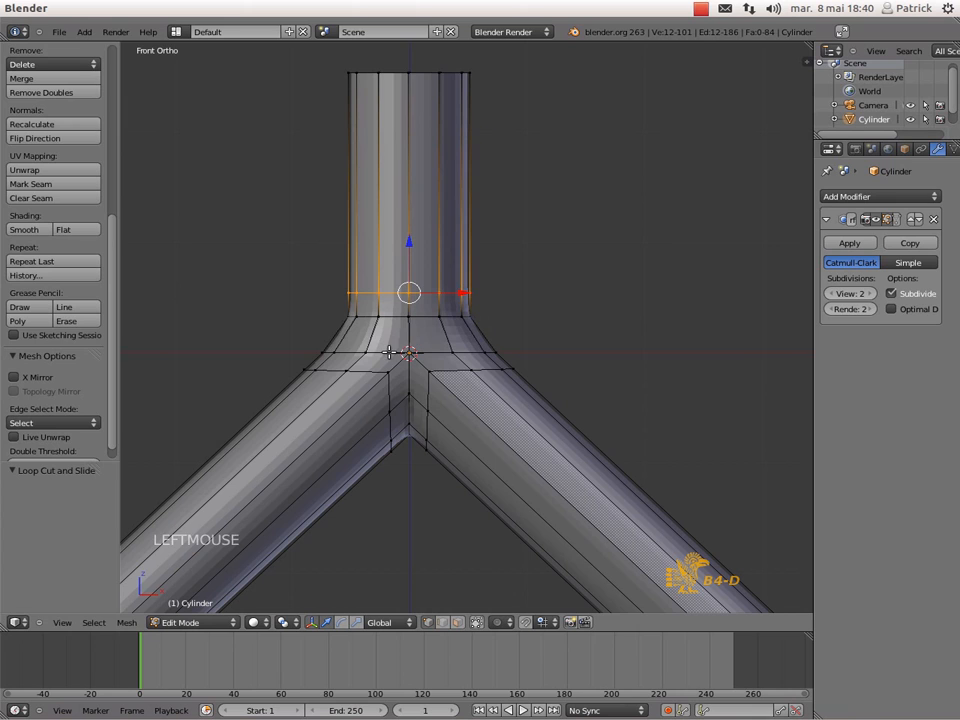
- Apply smooth shading to the whole pipe junction in Object Mode
key(Tab)
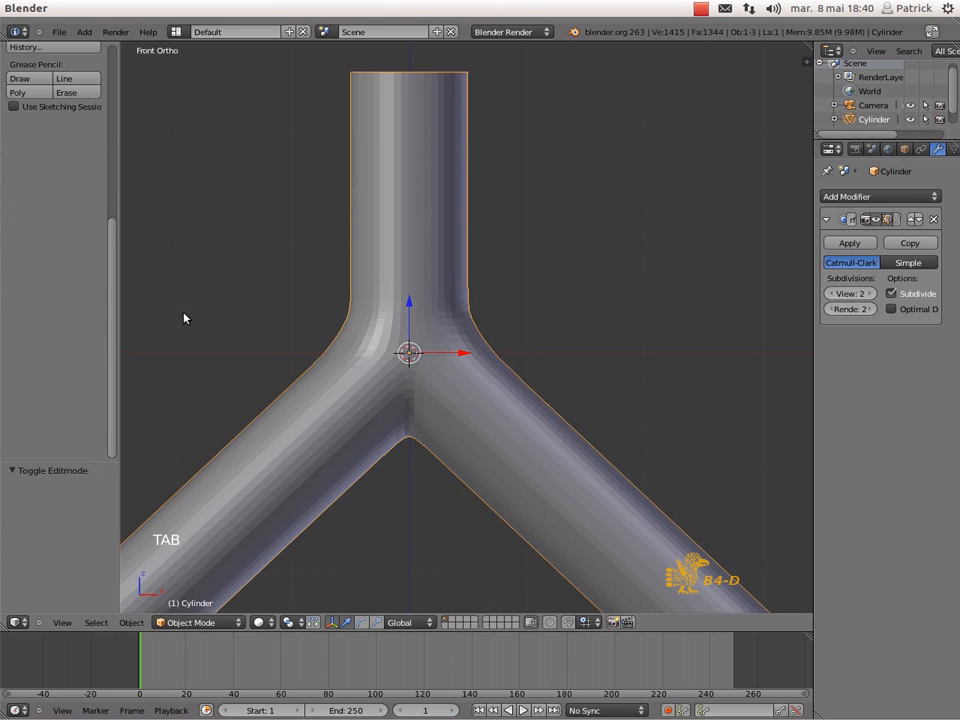
key(Tab)
click(25, 231)
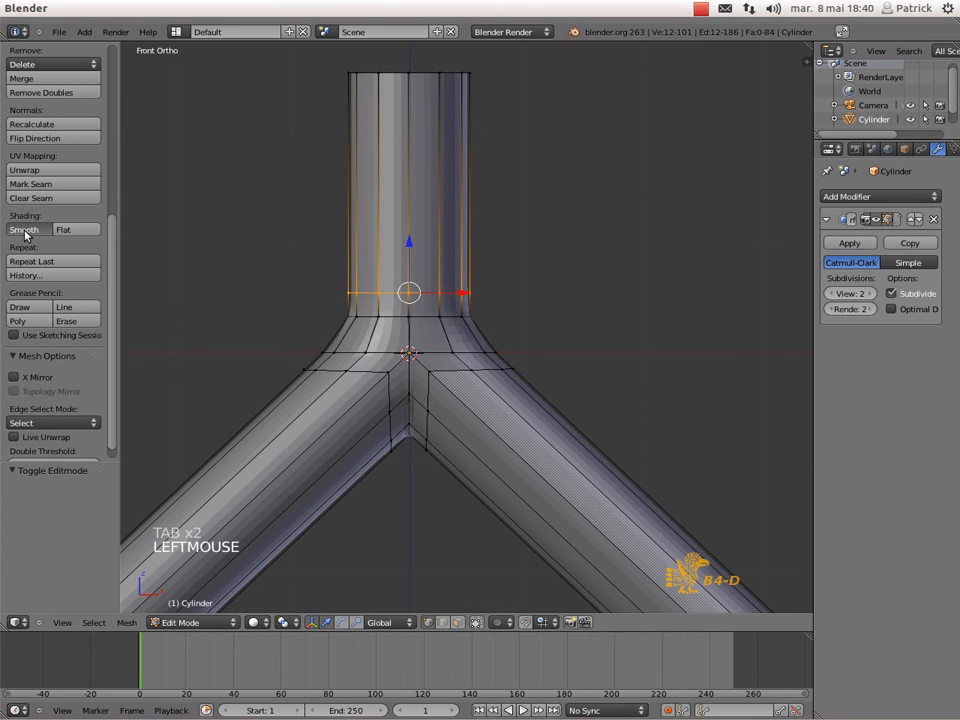
key(Tab)
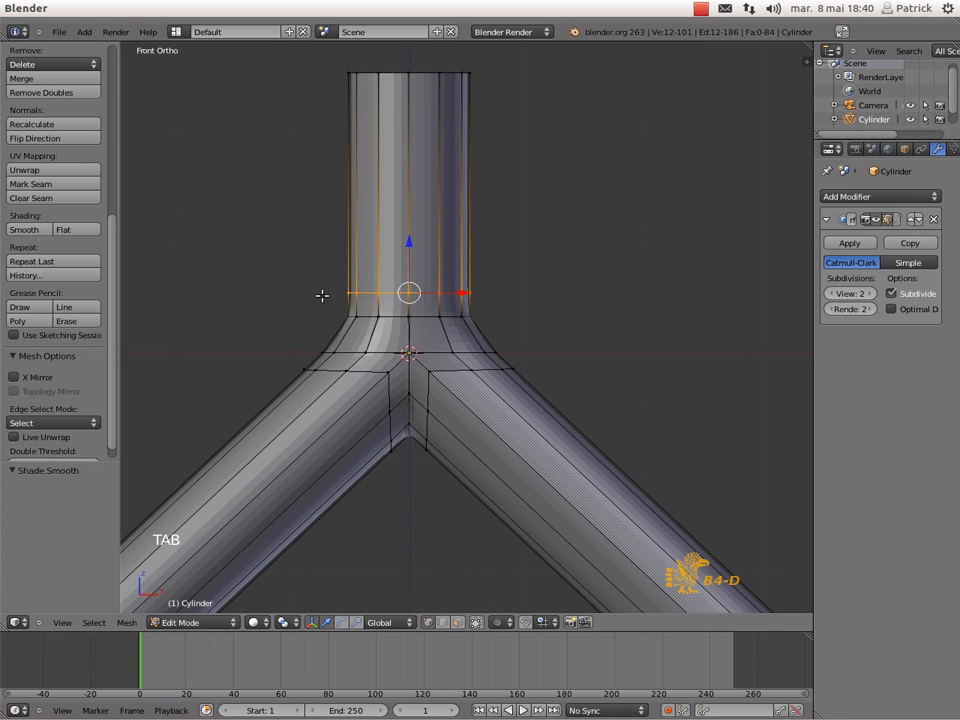
key(Tab)
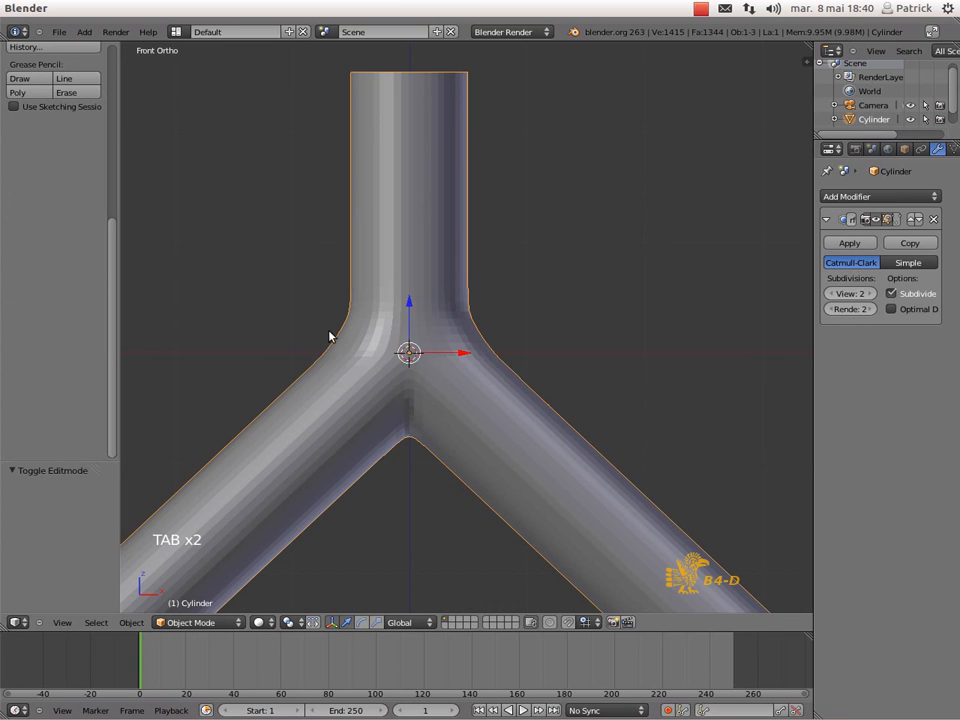
scroll(322, 320, up, 5)
scroll(220, 250, down, 4)
scroll(35, 186, up, 12)
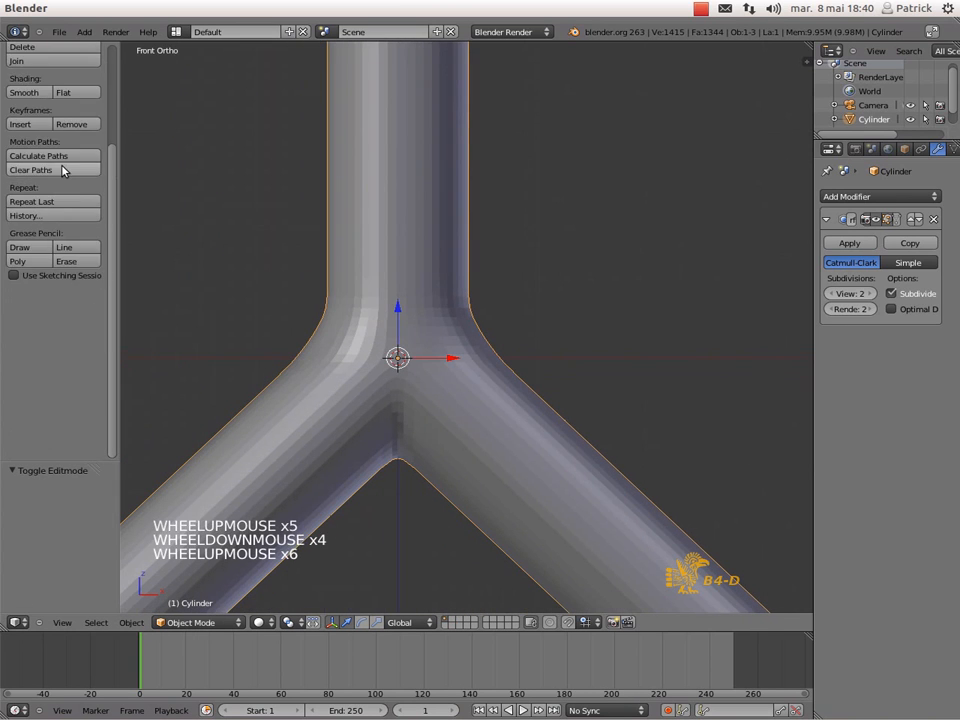
click(24, 221)
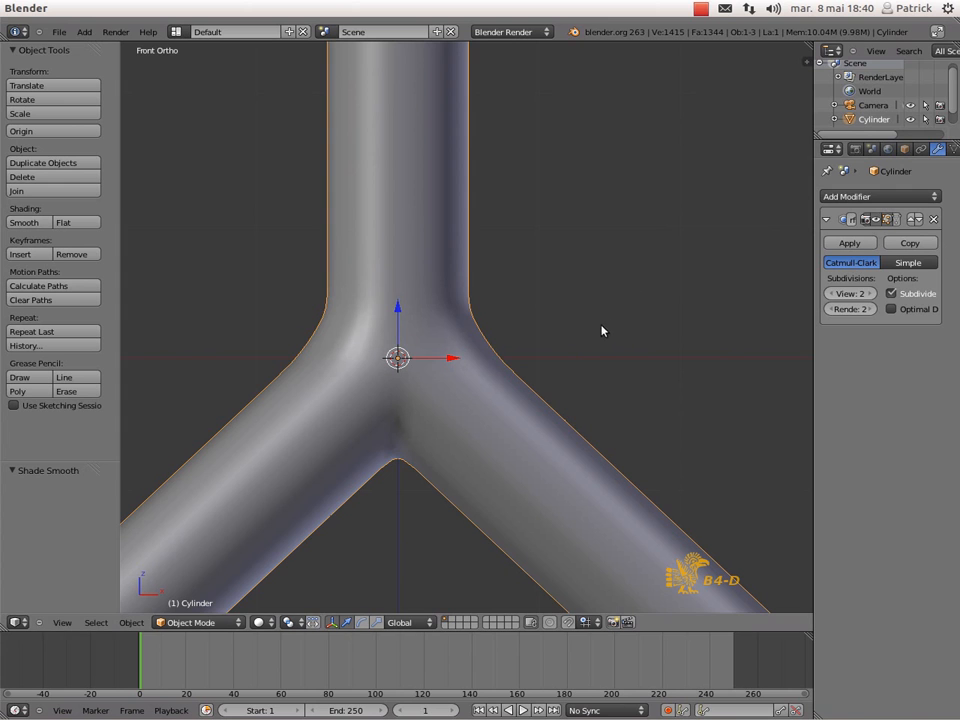
- In camera view, scale the pipe junction to about 0.76 and raise it about 0.90 along Z to fit the frame
middle_drag(628, 341, 639, 372)
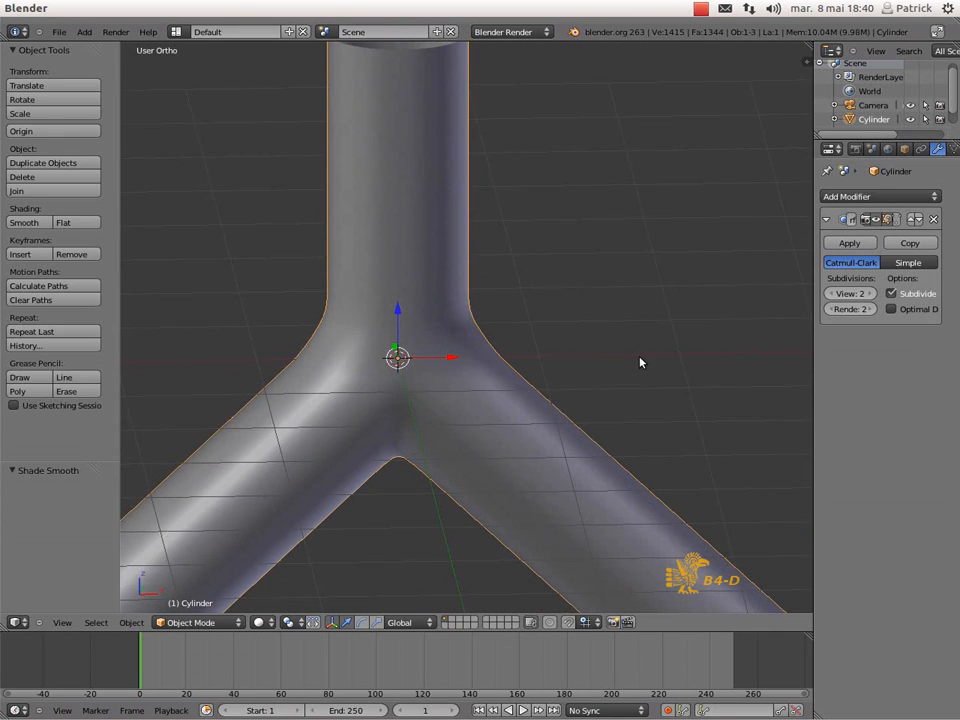
scroll(640, 362, down, 4)
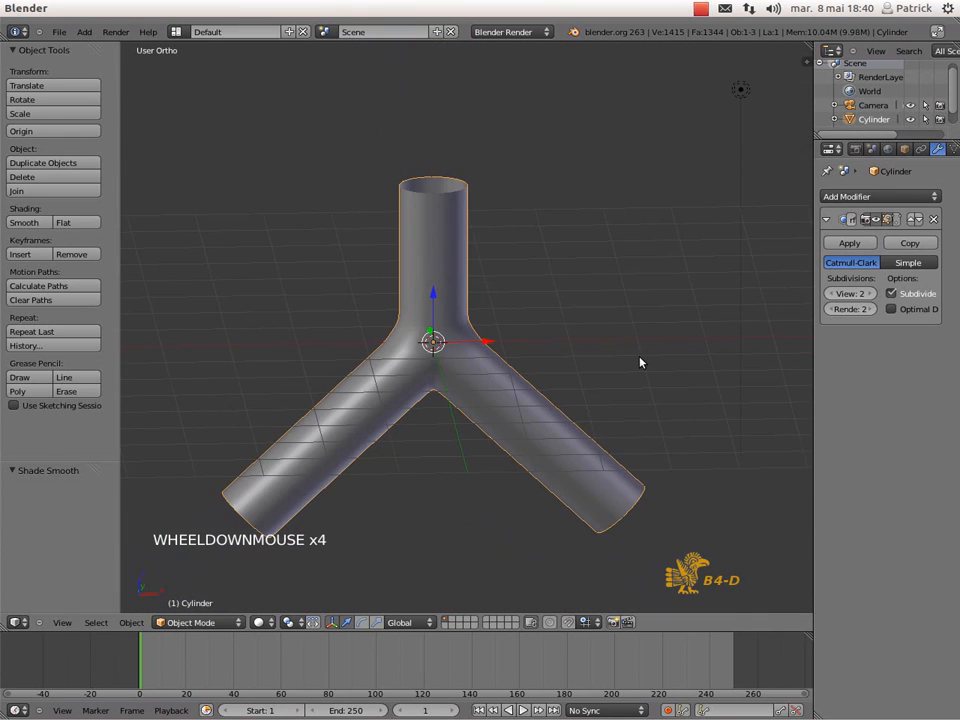
key(KP_0)
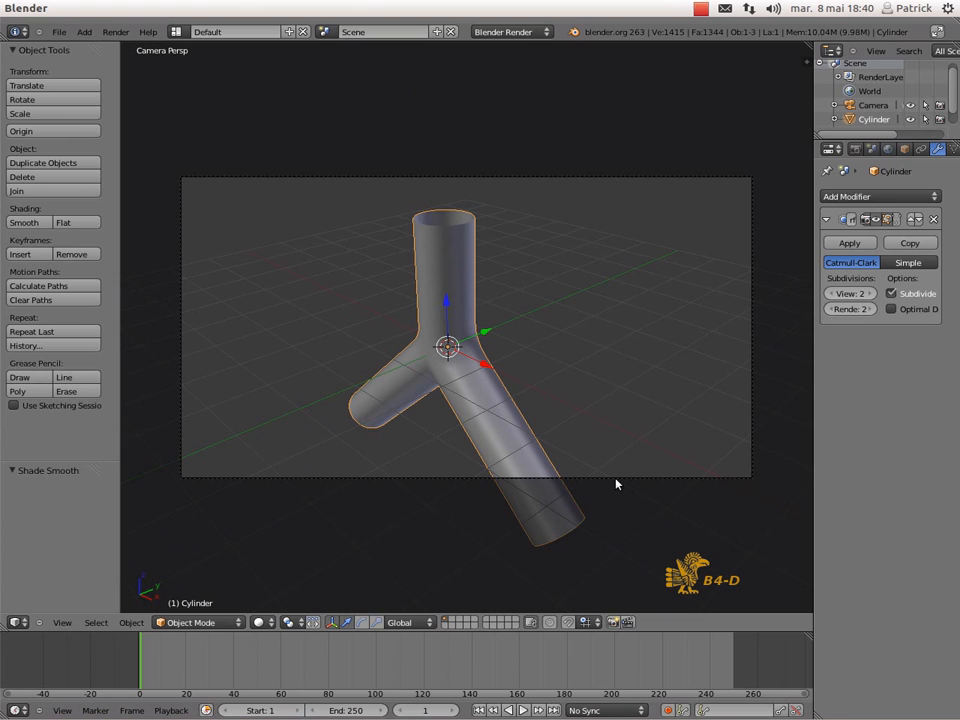
key(s)
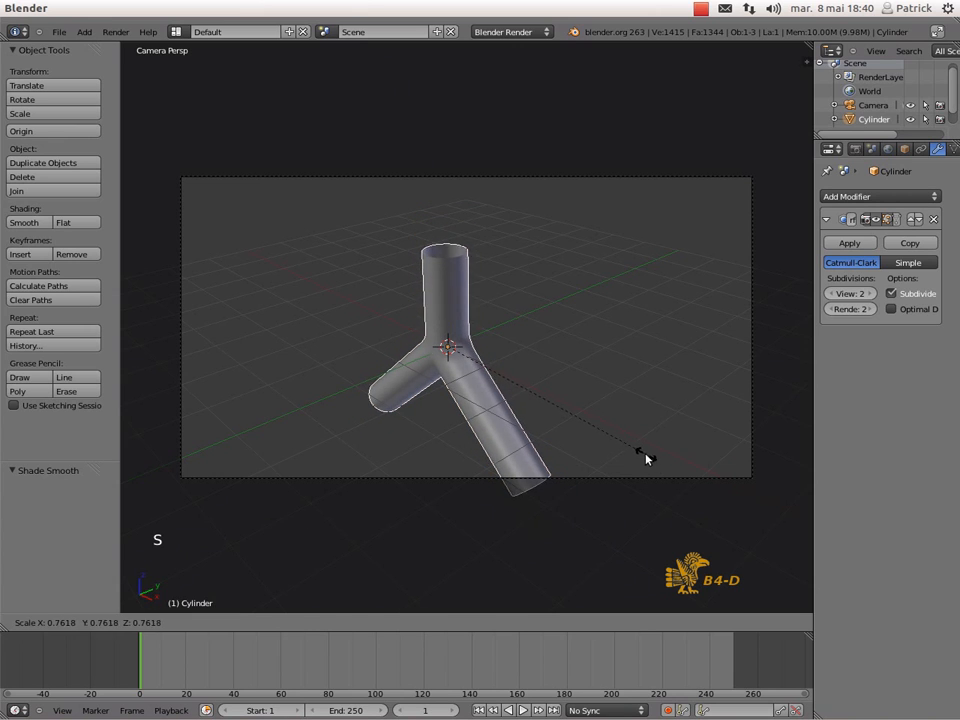
click(636, 450)
drag(447, 301, 450, 259)
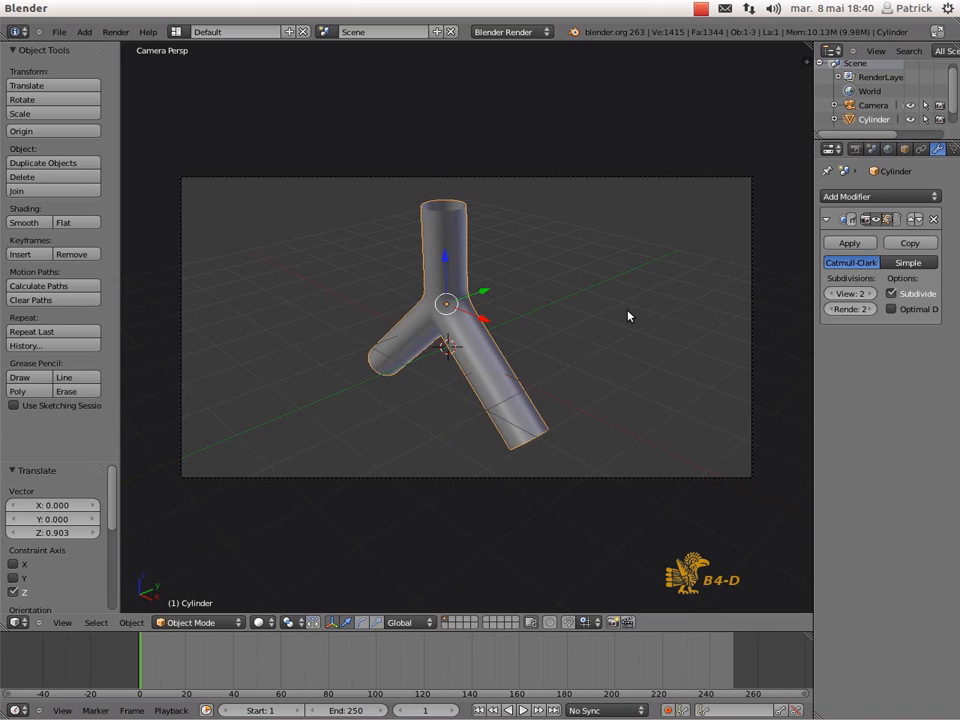
- Render the camera view of the grey pipe junction and of its orange version lit by the sun lamp
key(F12)
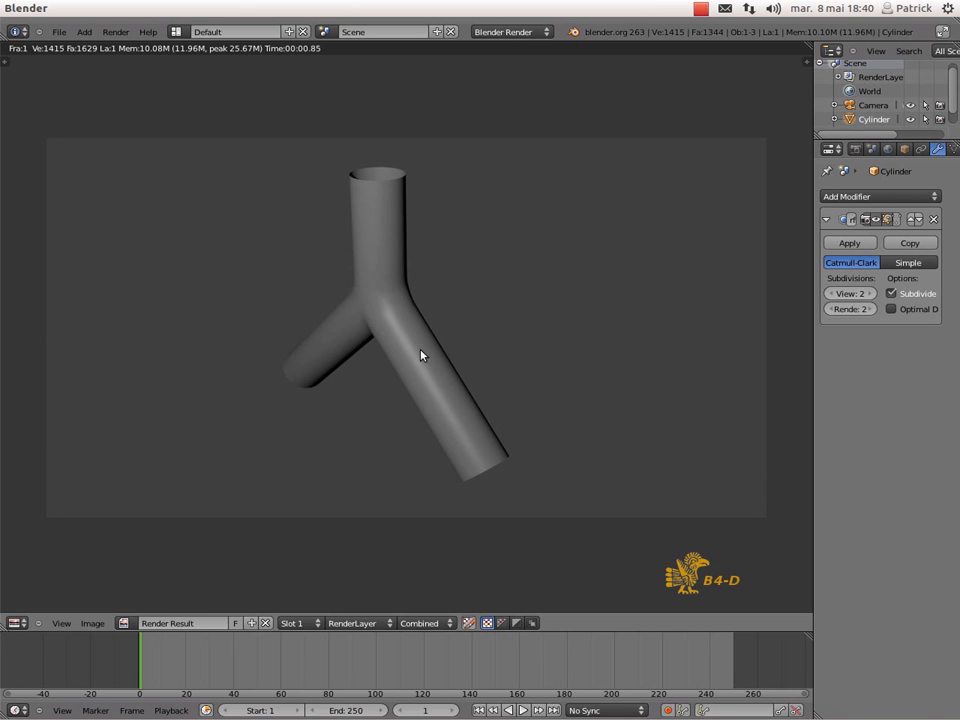
key(Escape)
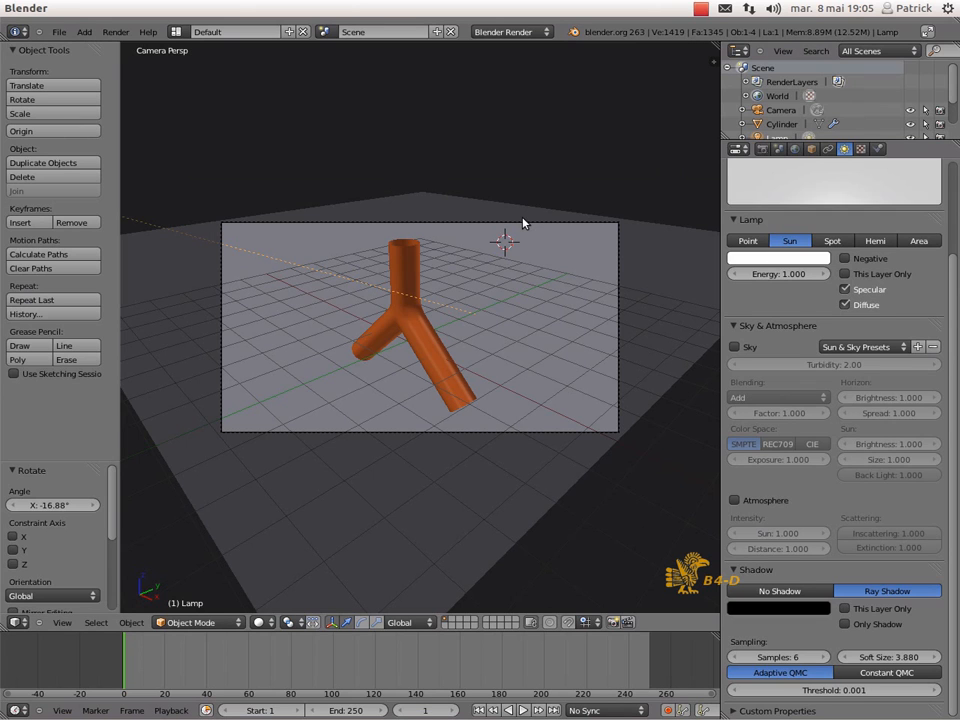
key(F12)
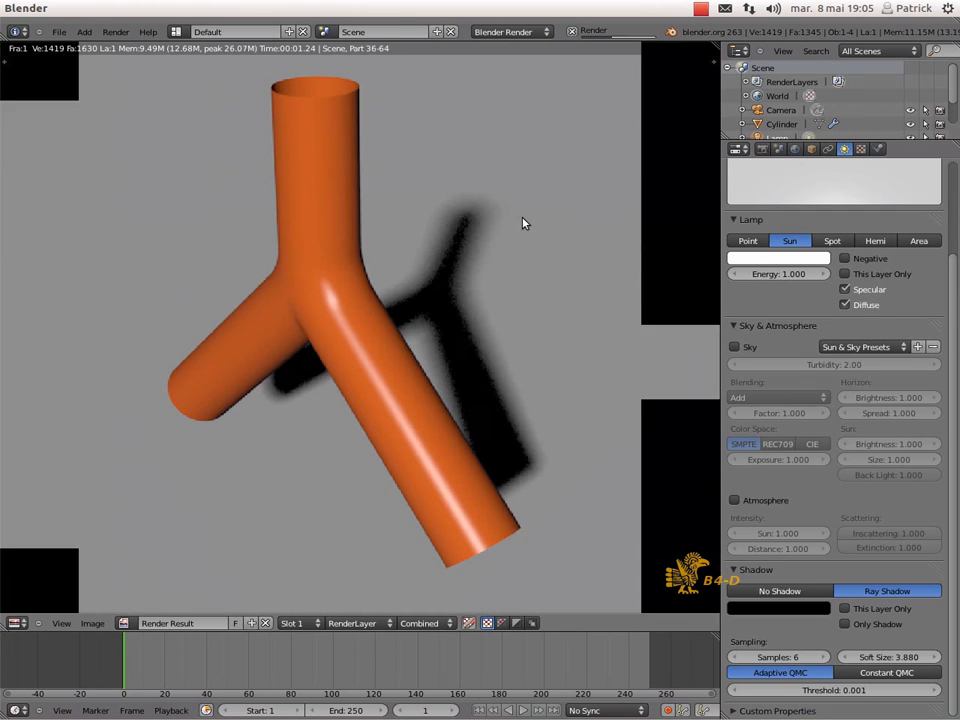